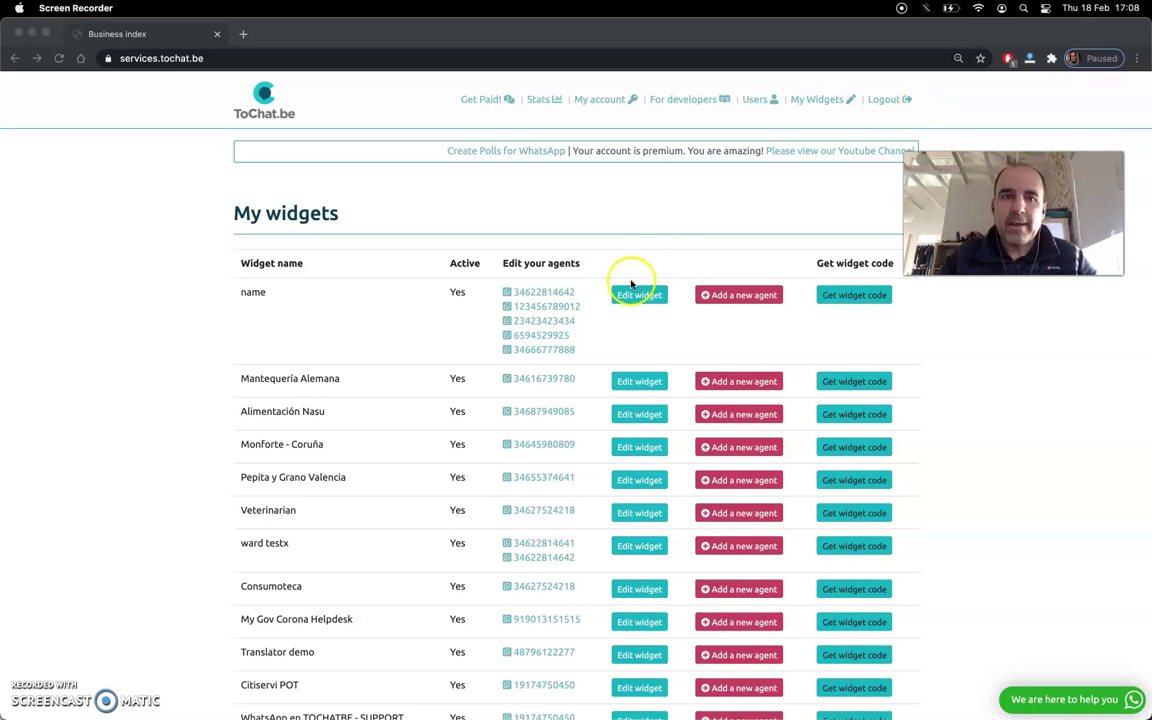
- Open the My Widgets list and look through the listed widgets and their agents
click(530, 198)
triple_click(240, 212)
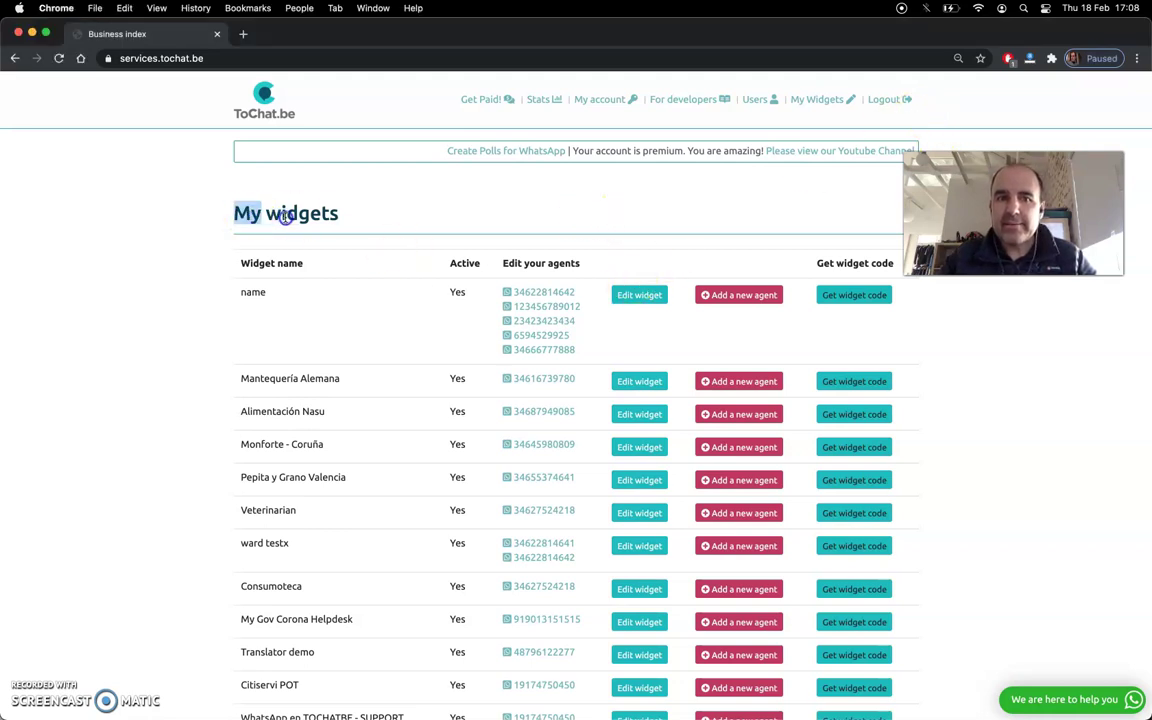
click(815, 100)
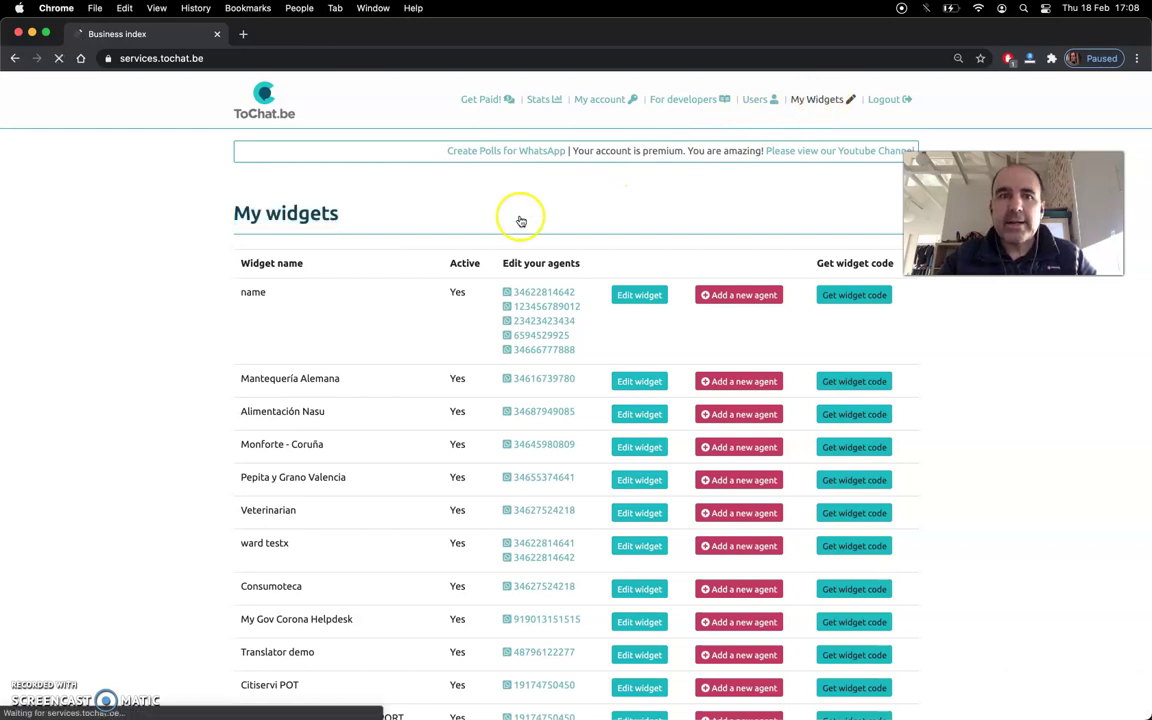
scroll(368, 319, down, 3)
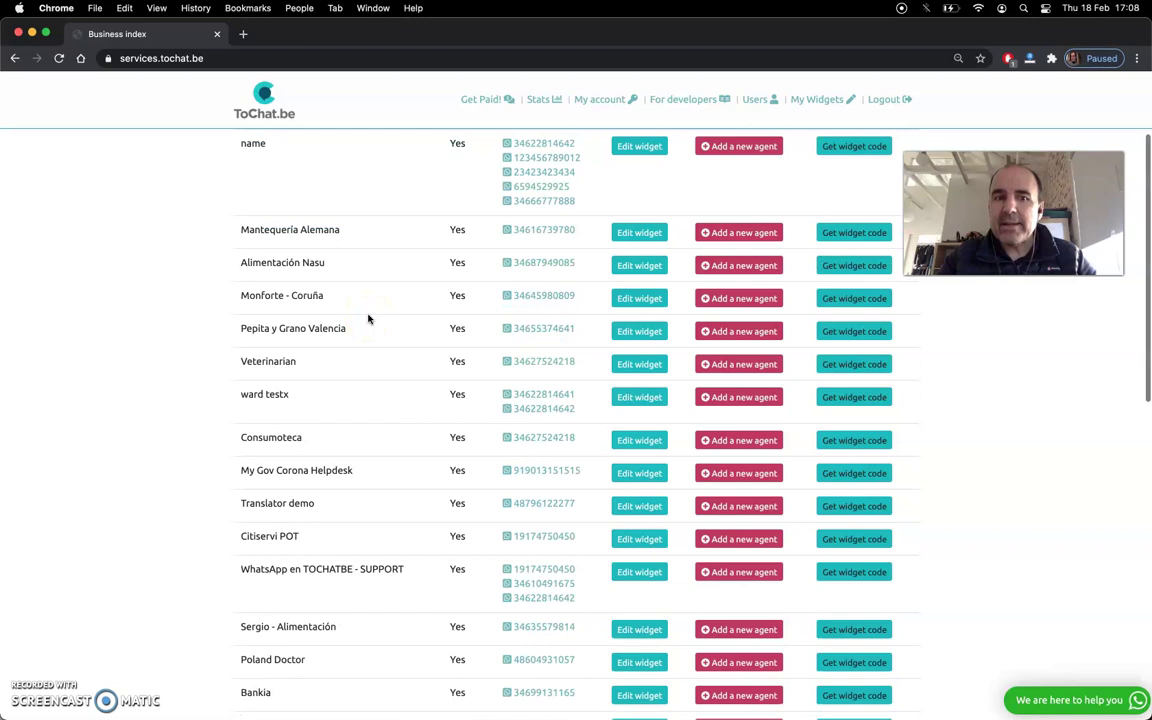
scroll(368, 319, down, 10)
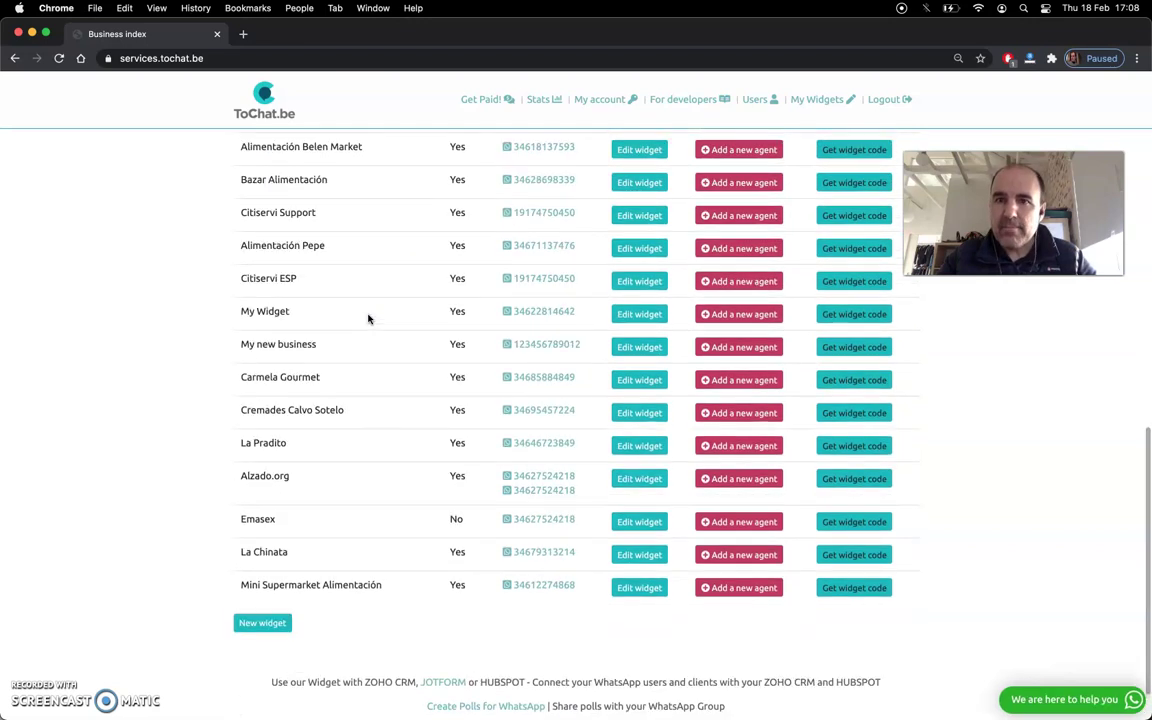
scroll(368, 319, up, 12)
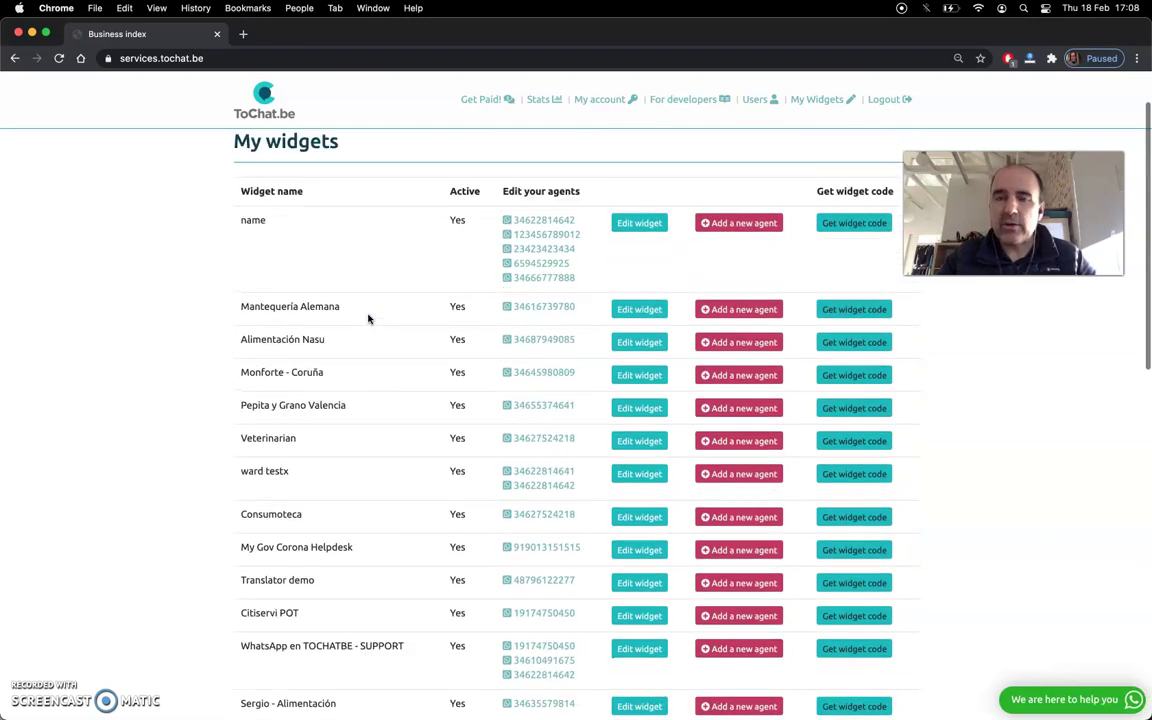
scroll(368, 319, up, 2)
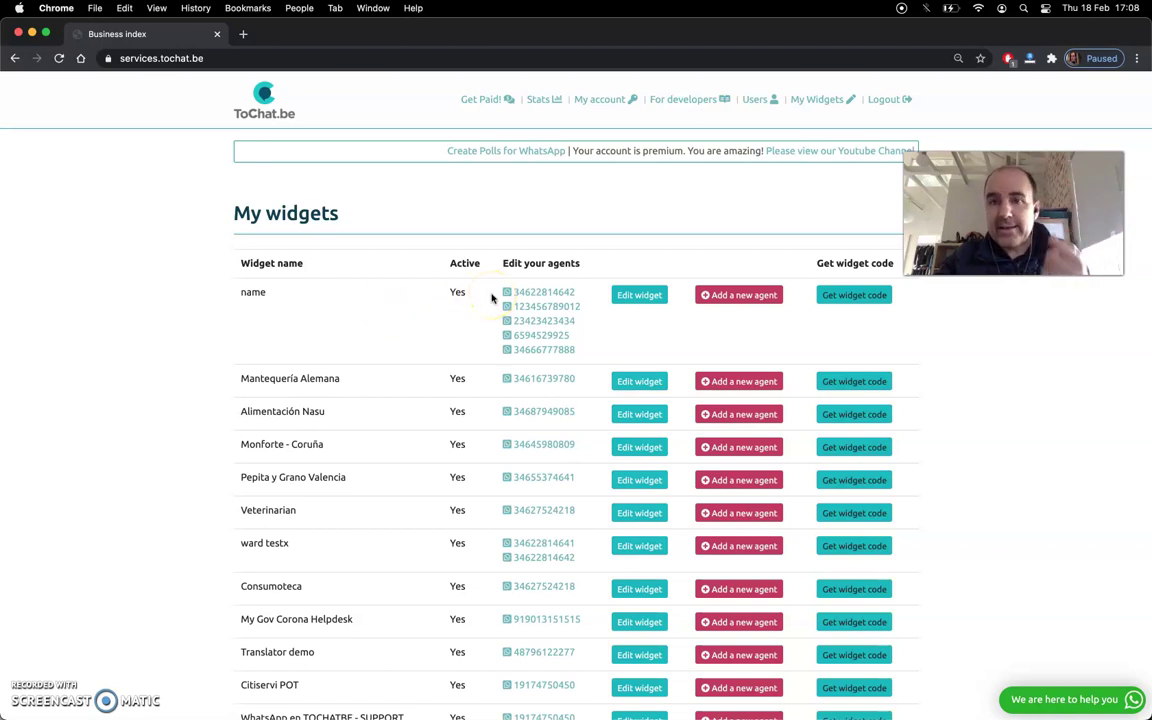
scroll(532, 247, down, 2)
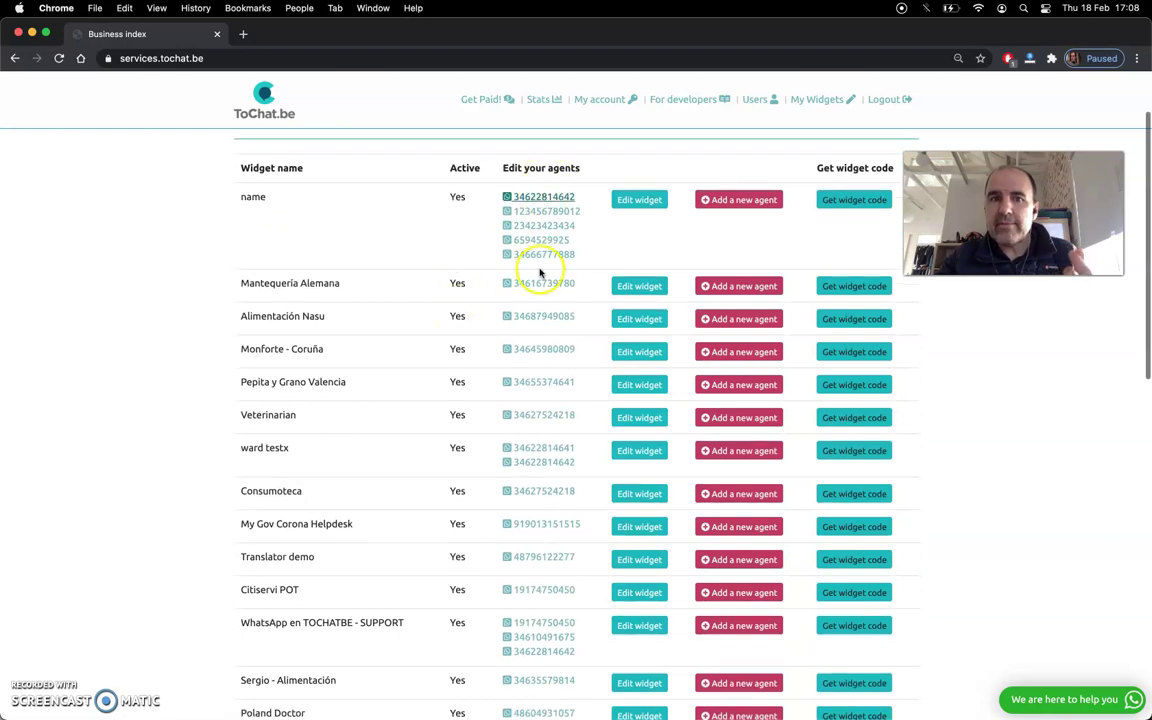
scroll(546, 441, down, 3)
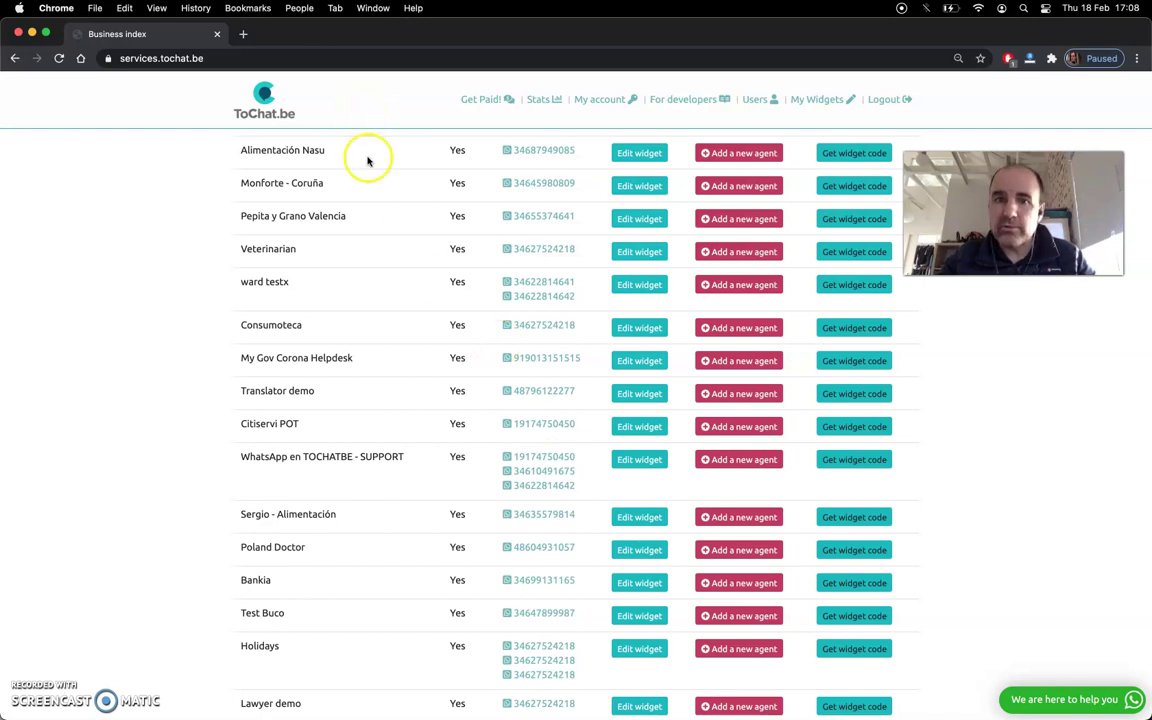
scroll(424, 374, down, 1)
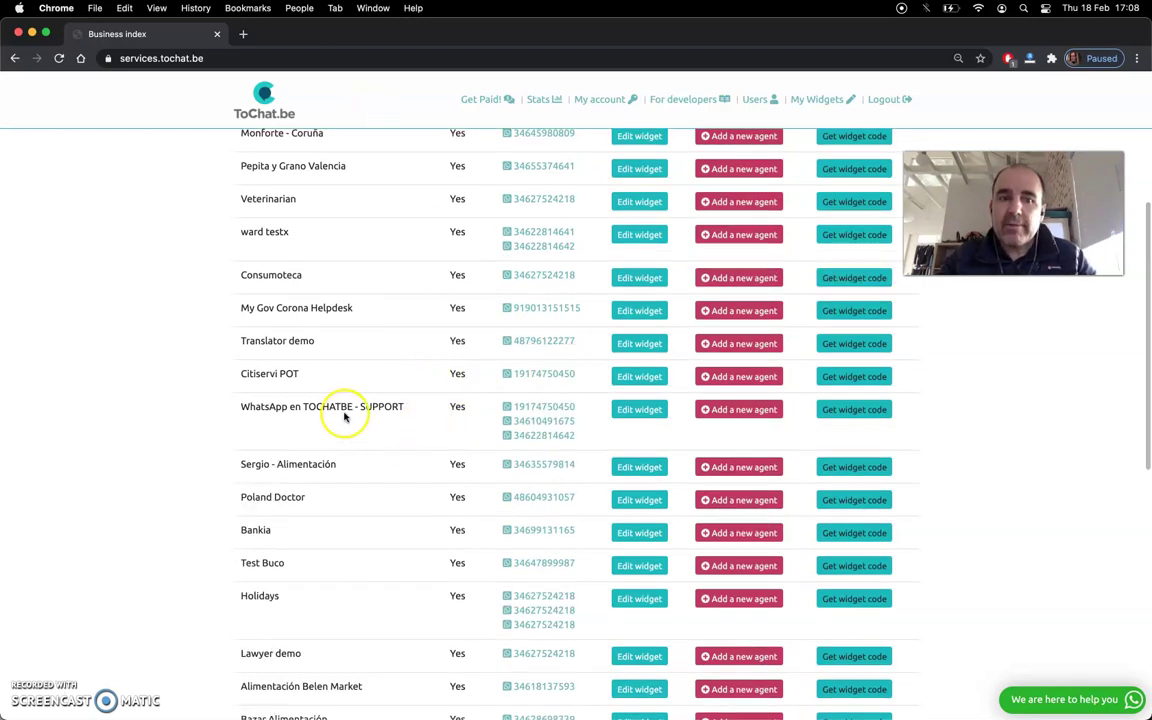
- Open the WhatsApp en TOCHATBE - SUPPORT widget for editing and preview the message in its chat popup
click(633, 411)
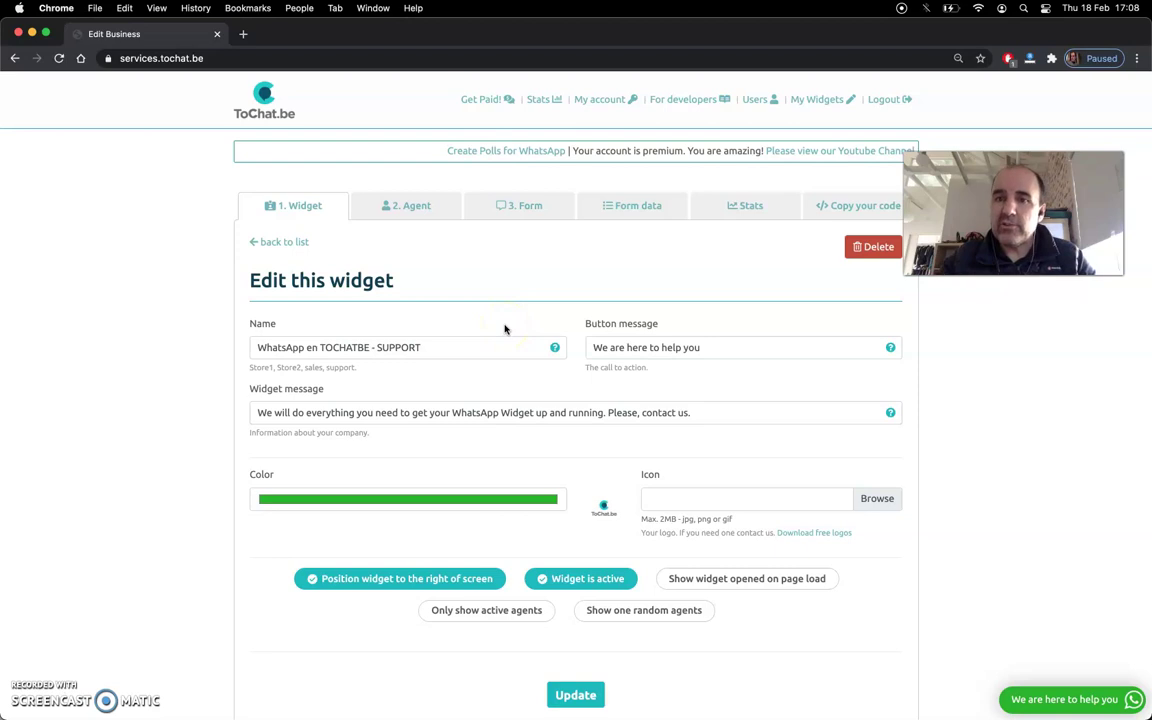
click(1062, 700)
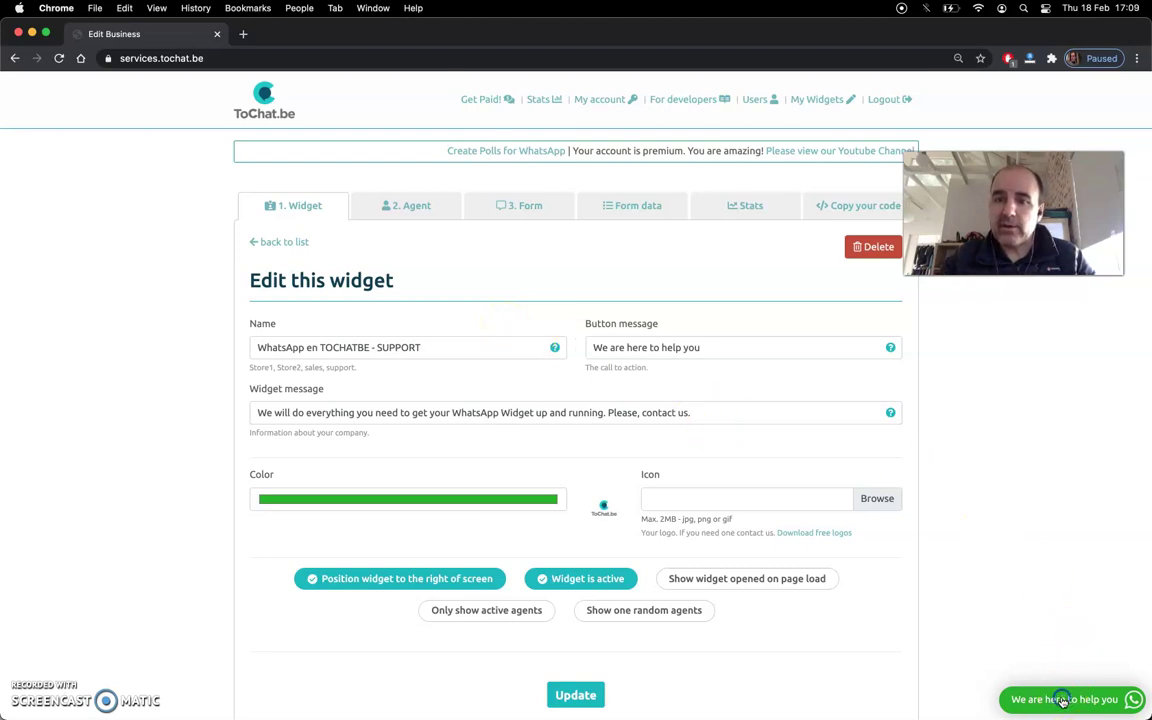
drag(982, 475, 1052, 498)
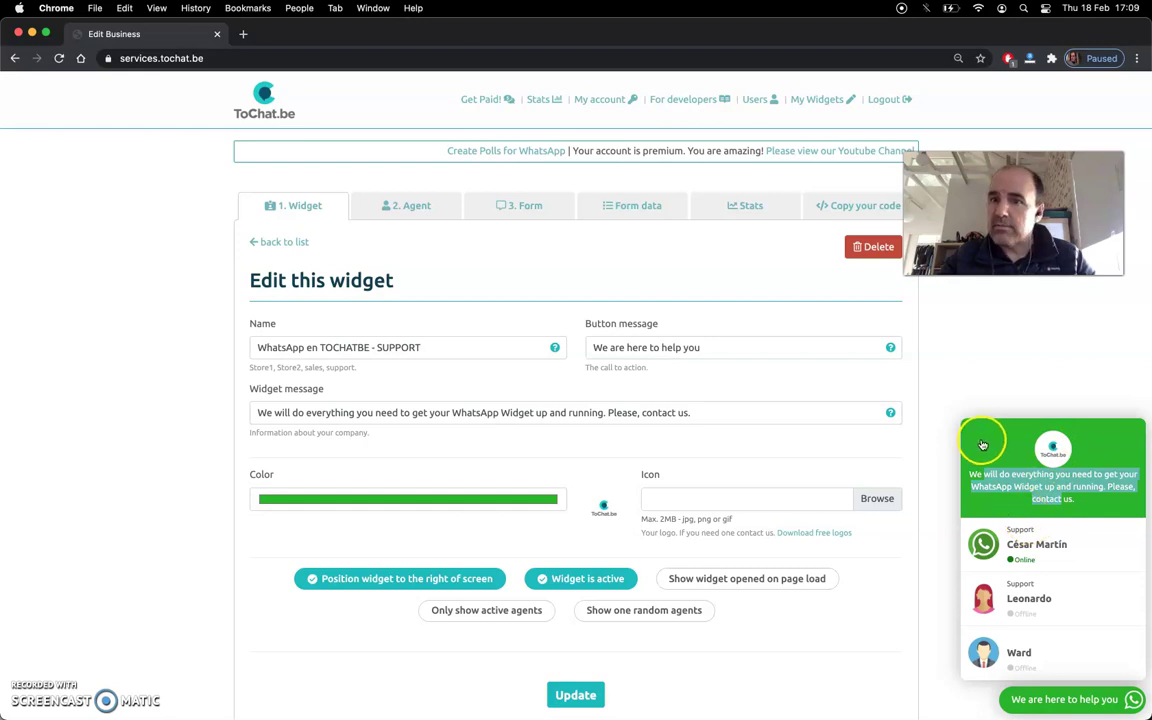
- Show the widget's embed code and select the whole script
click(843, 206)
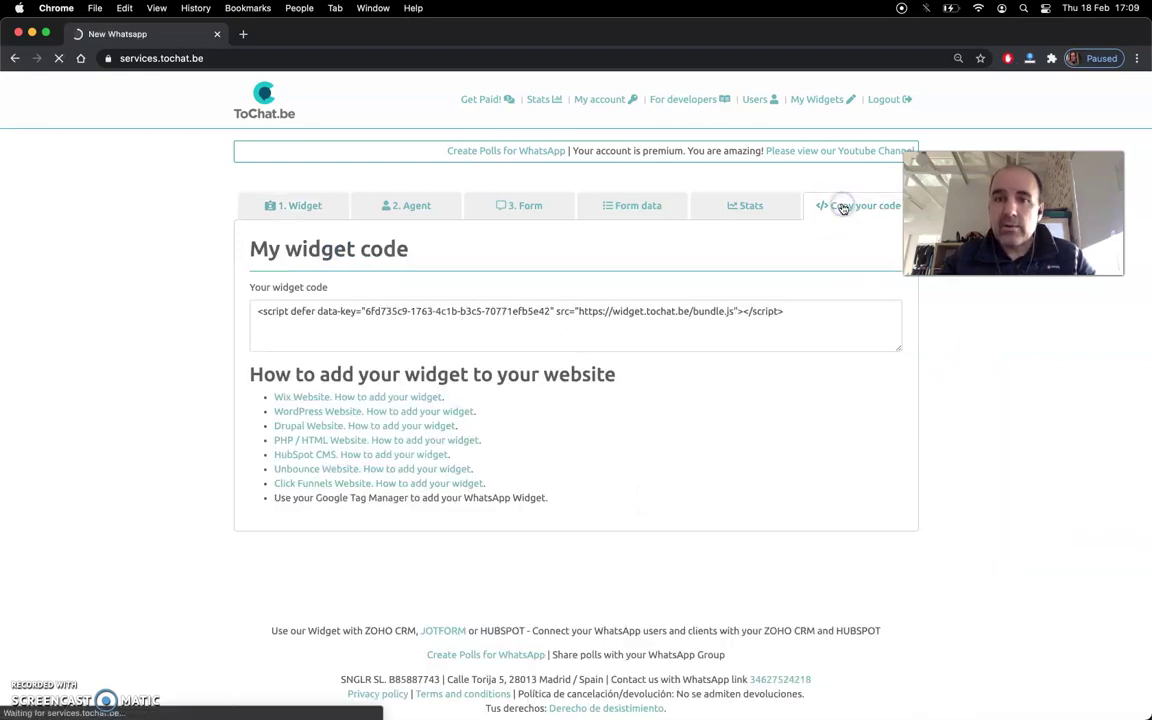
click(730, 311)
triple_click(730, 311)
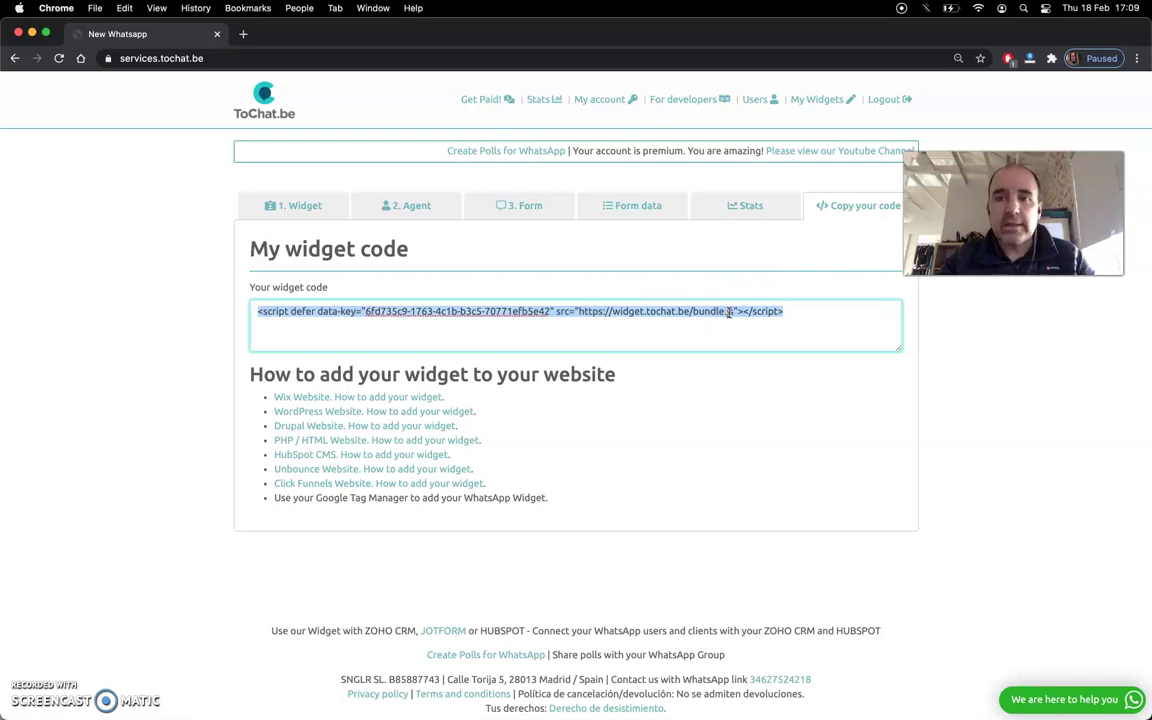
- Set the support widget's color to red (RGB 183, 50, 26), save the update and preview the chat popup
click(298, 206)
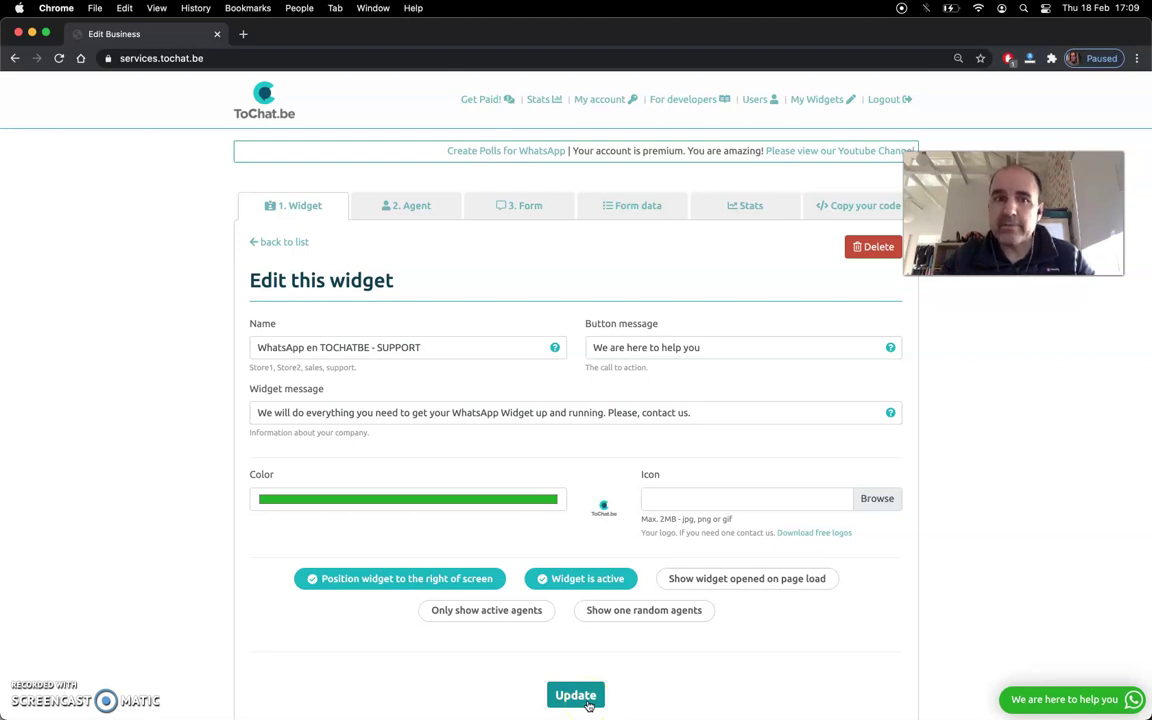
click(470, 502)
click(380, 610)
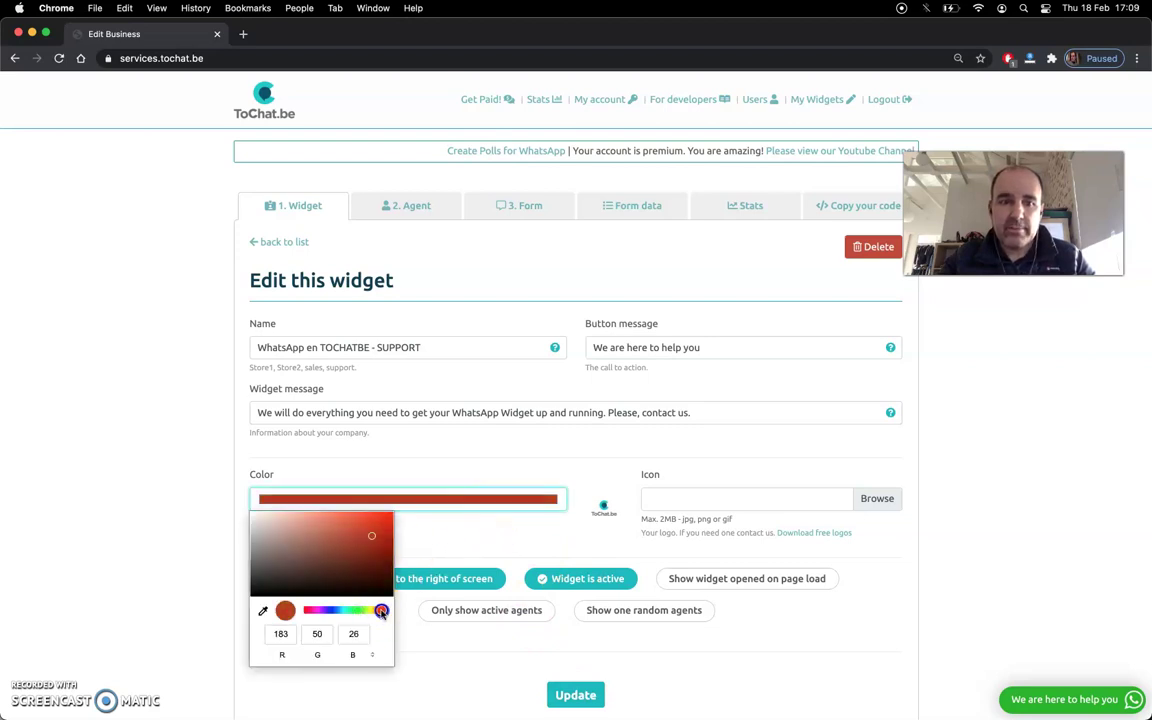
key(Return)
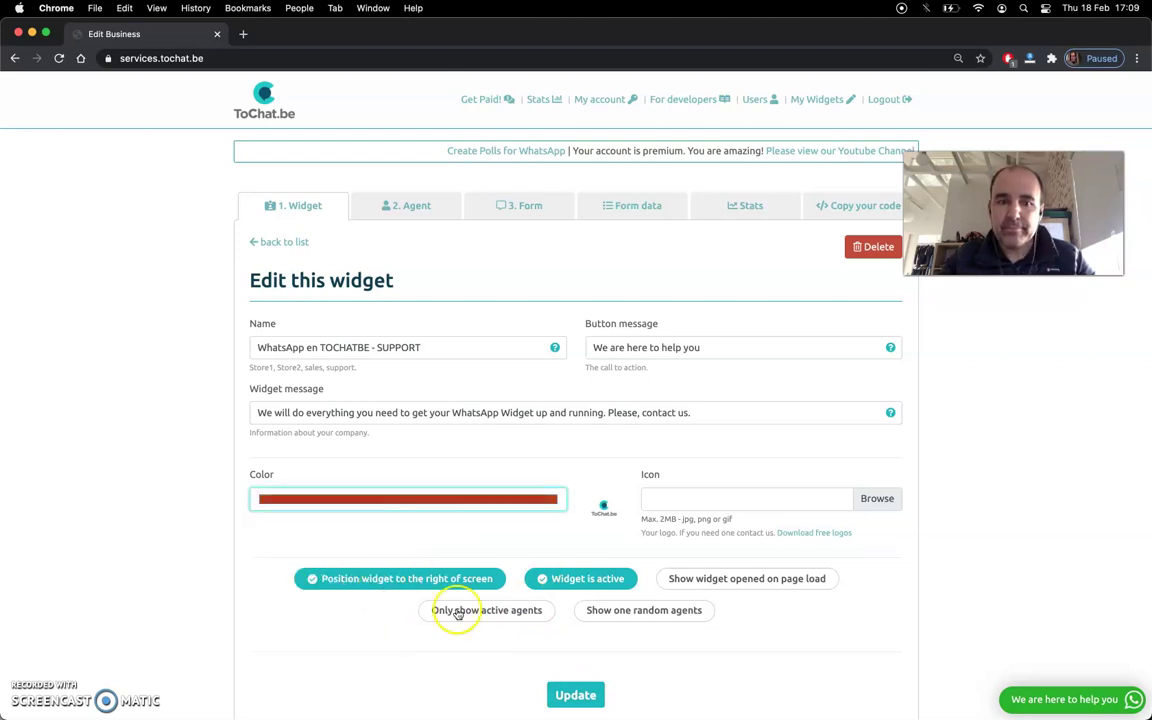
click(577, 695)
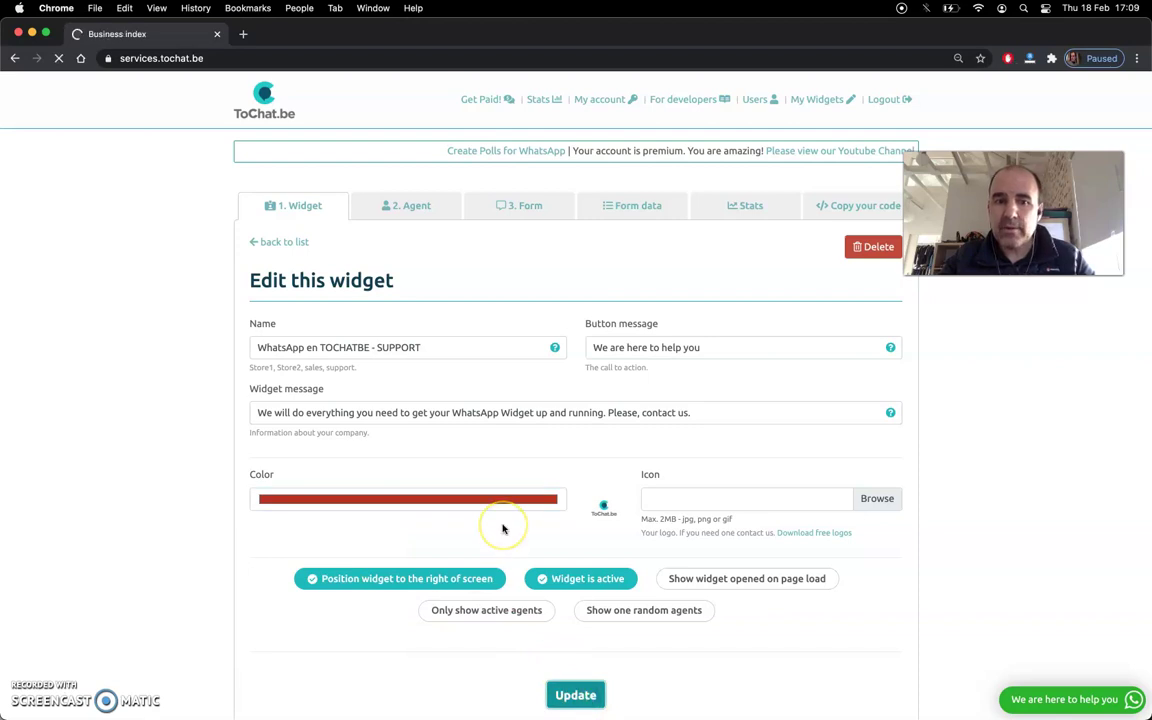
click(1066, 700)
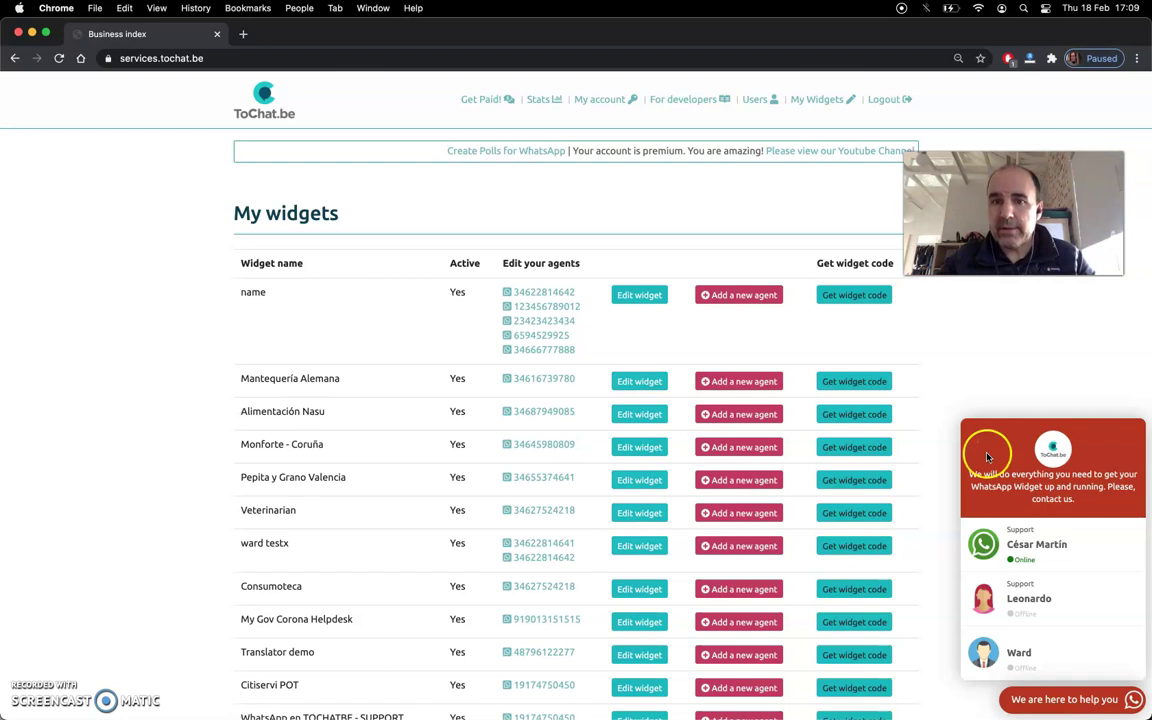
- Reopen the WhatsApp en TOCHATBE - SUPPORT widget, set its color to green (RGB 26, 183, 37) and save the update
scroll(725, 420, down, 5)
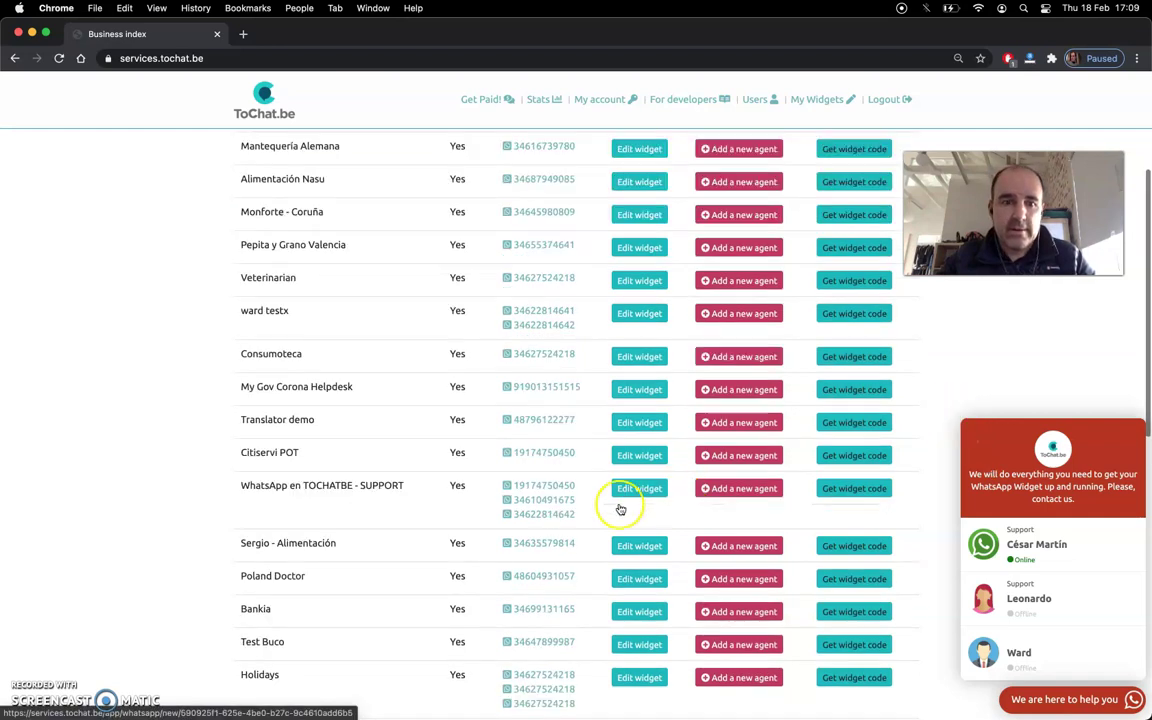
click(638, 488)
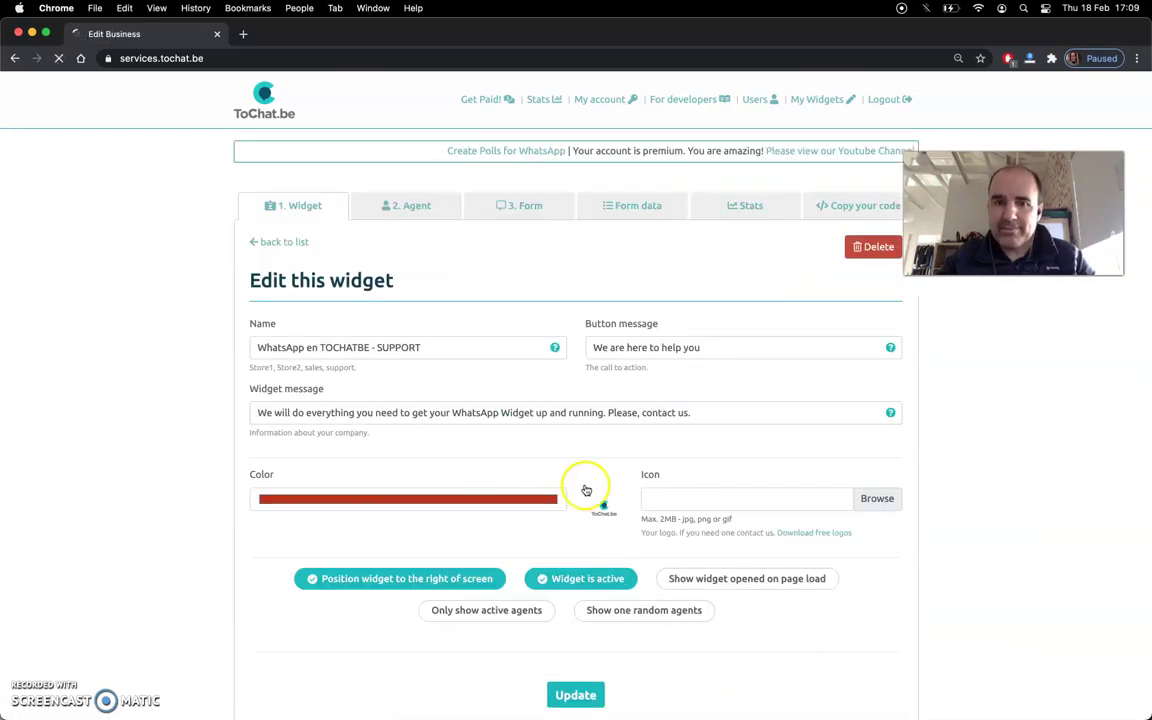
click(497, 505)
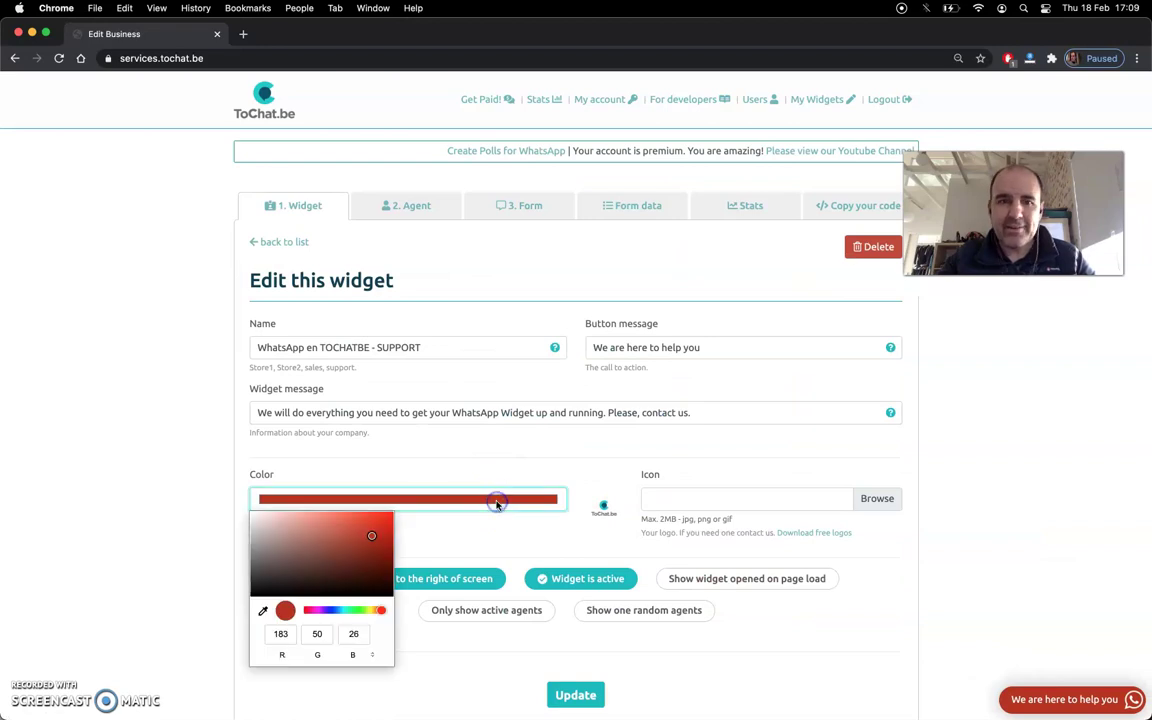
click(353, 610)
drag(353, 610, 357, 610)
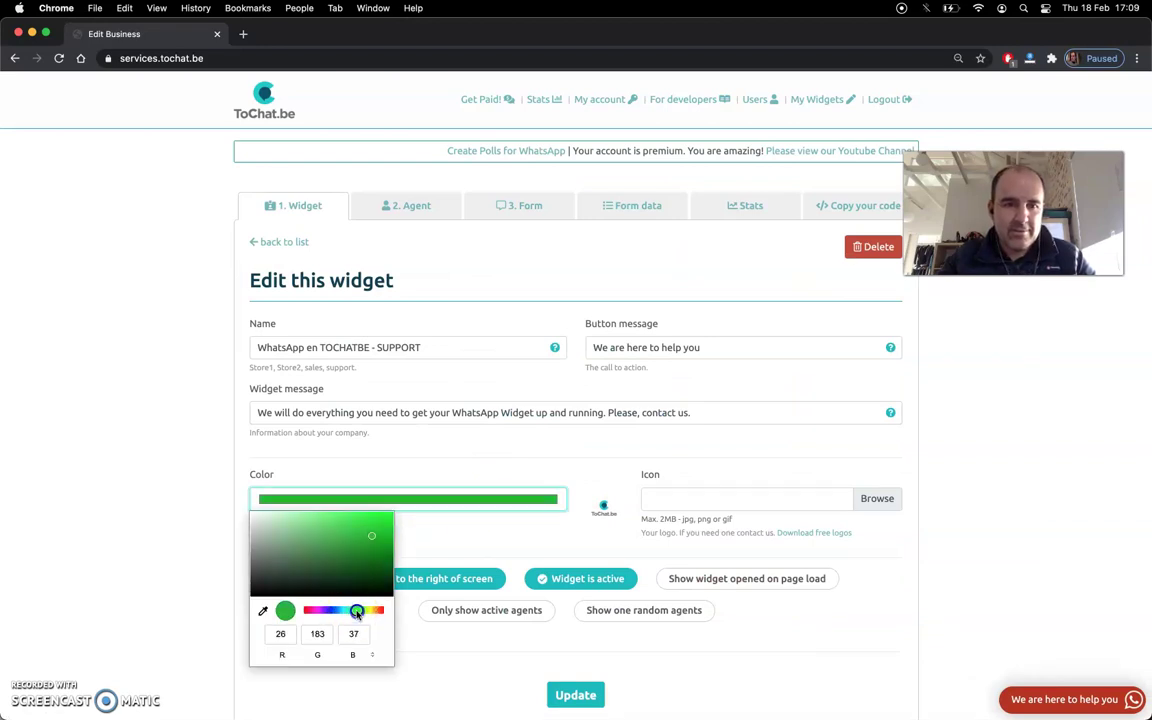
click(442, 548)
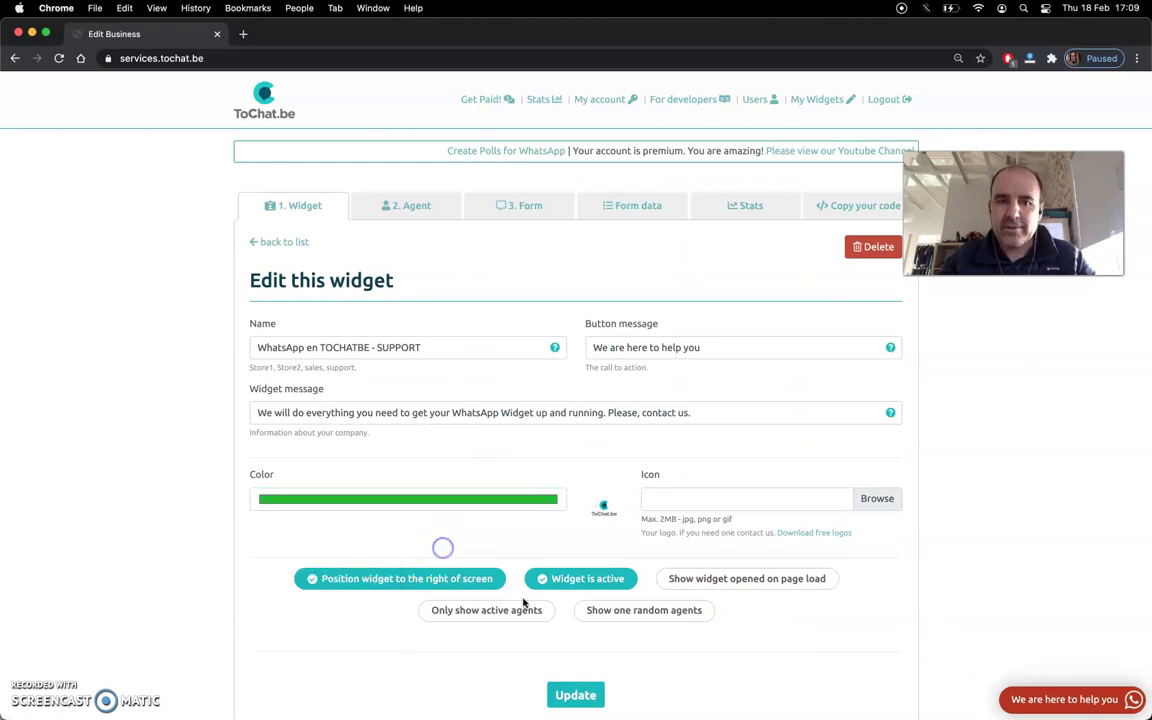
click(576, 694)
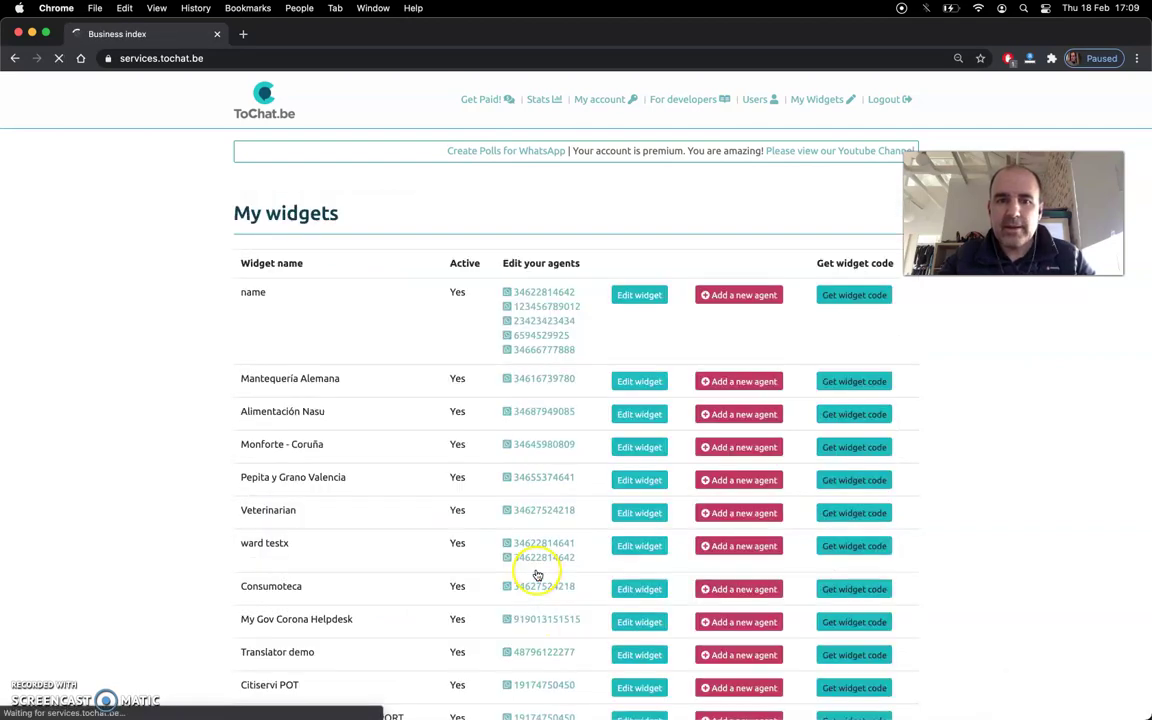
- Reopen the WhatsApp en TOCHATBE - SUPPORT widget and compare its name and message settings with the live chat popup
scroll(571, 516, down, 5)
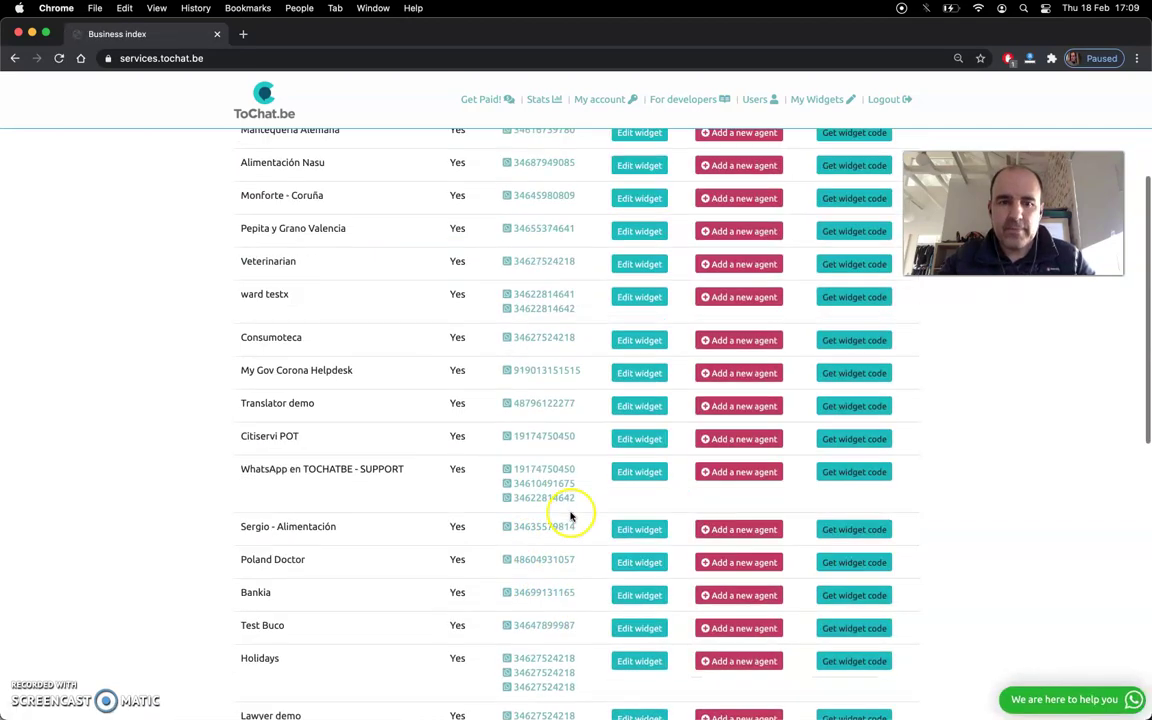
click(627, 472)
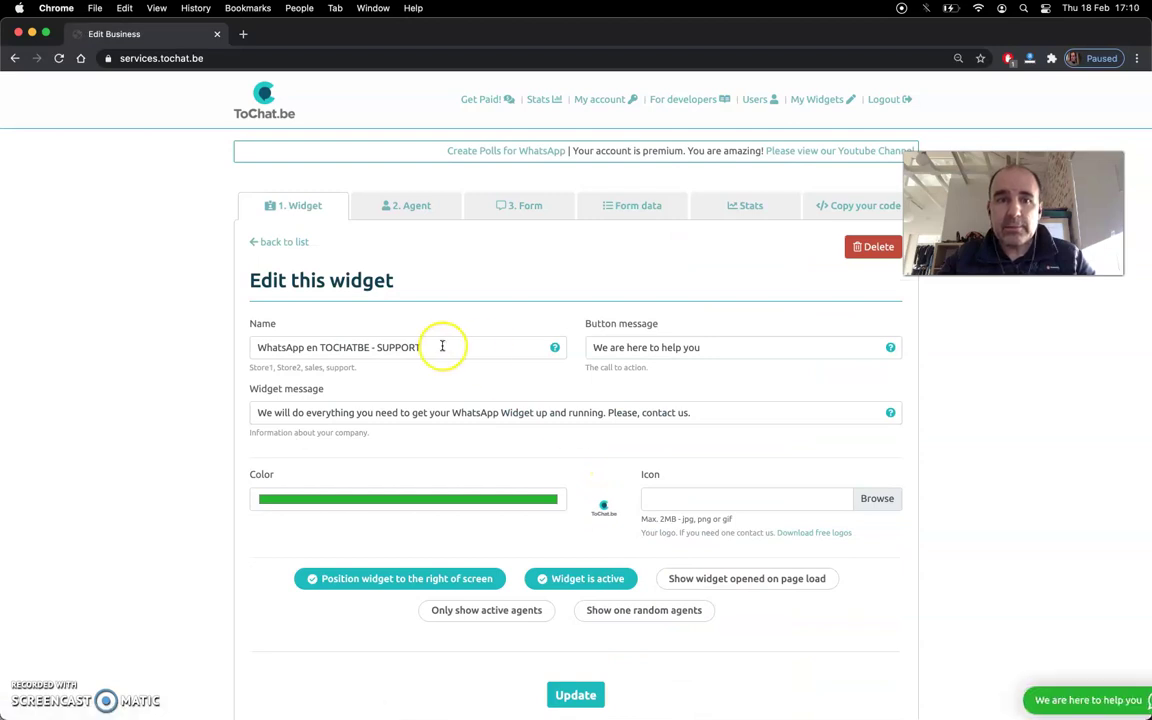
click(429, 347)
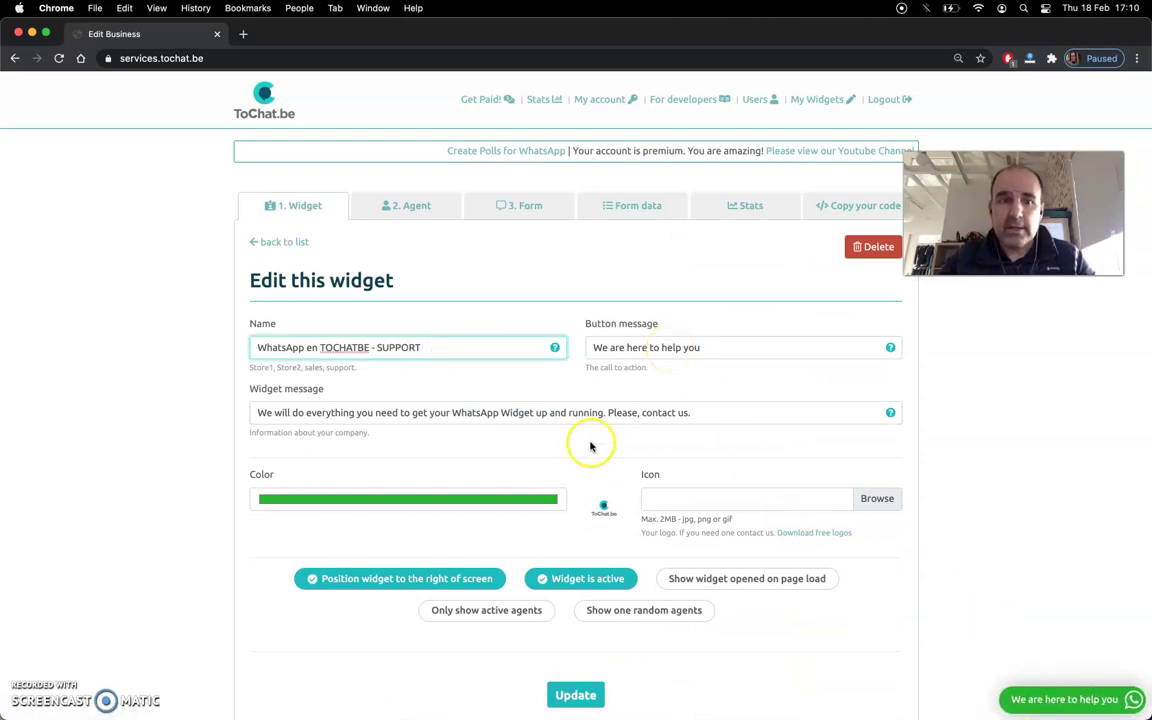
click(1040, 708)
drag(999, 483, 945, 443)
click(991, 390)
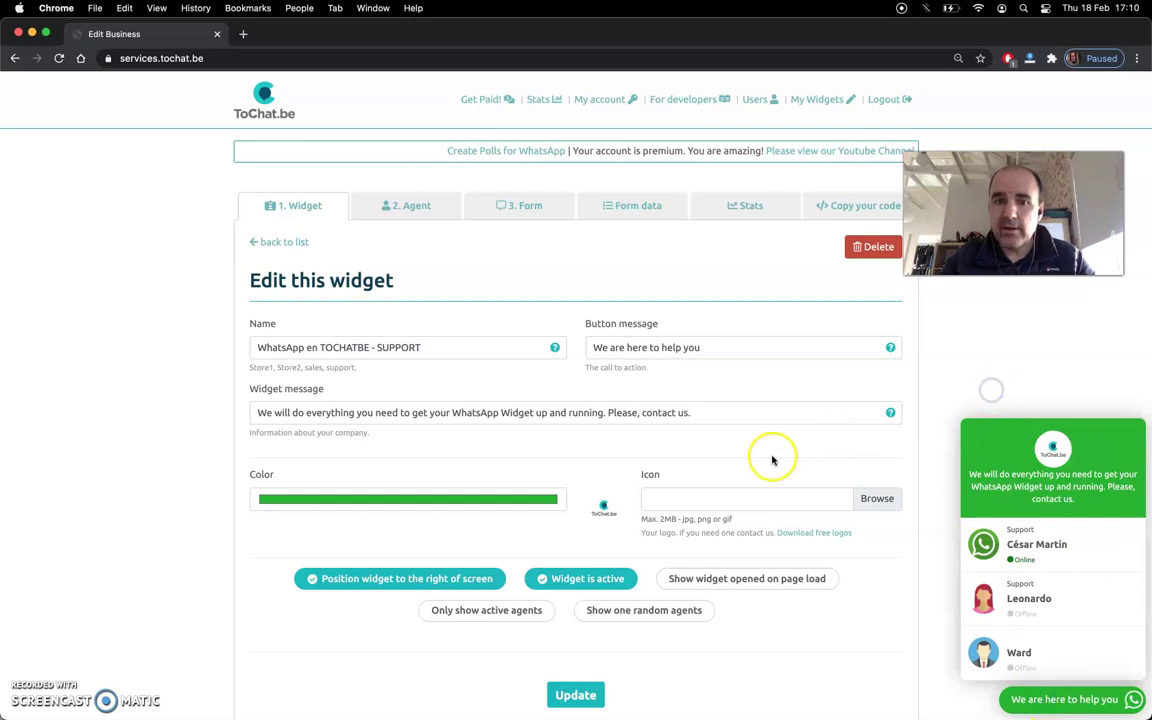
click(979, 447)
click(838, 443)
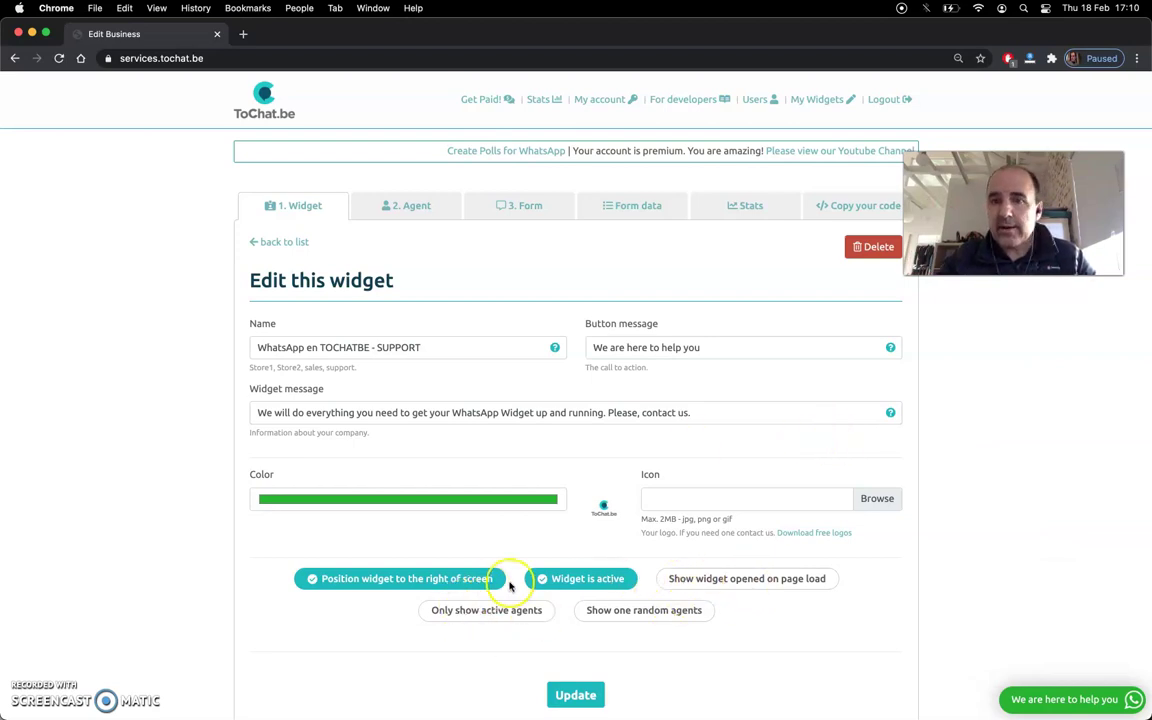
- Turn off positioning the widget to the right of the screen, save the update and preview the relocated chat popup
click(388, 580)
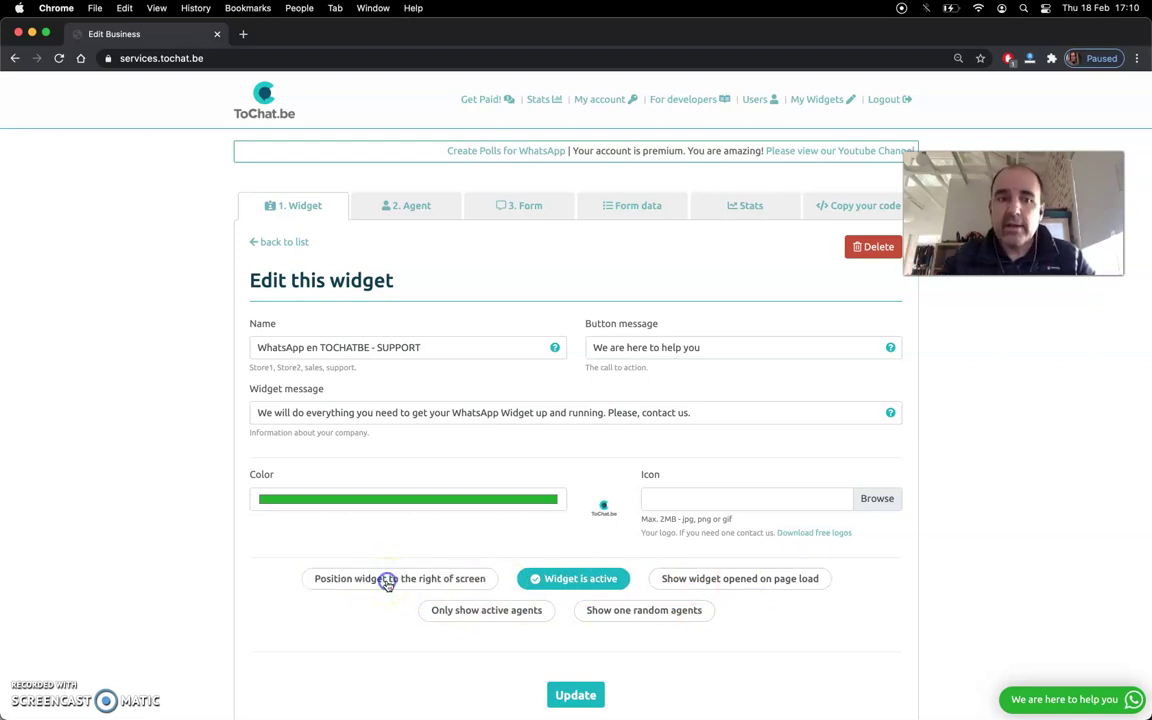
click(576, 695)
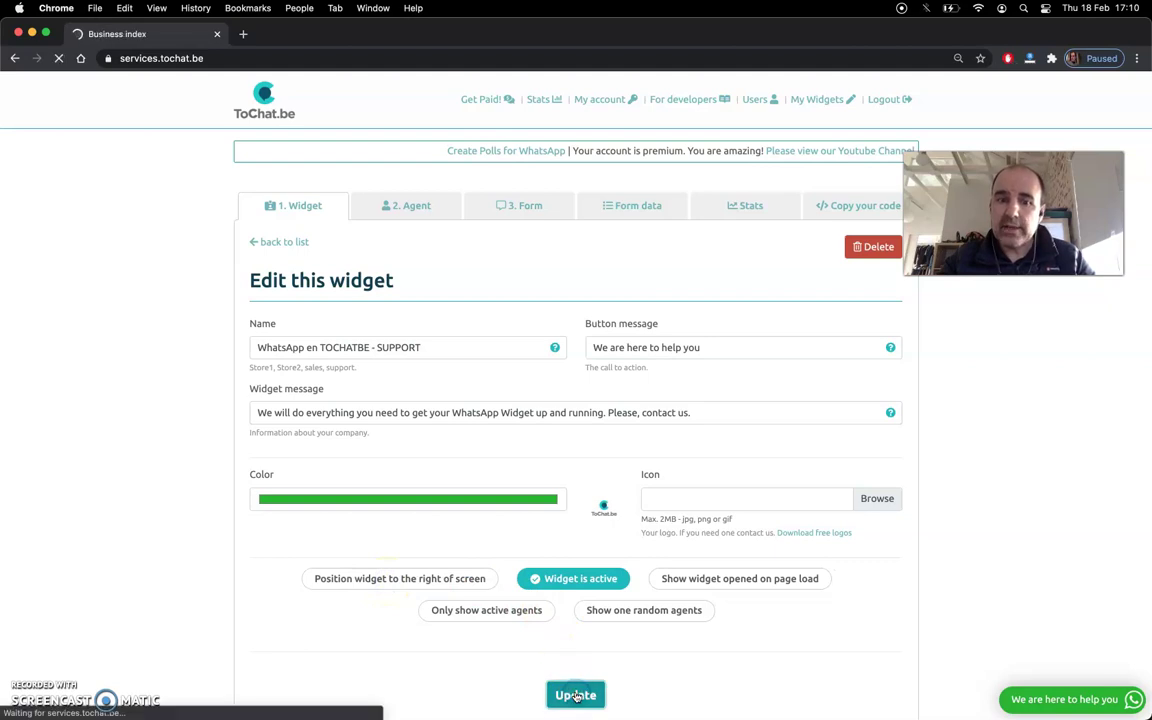
scroll(141, 679, down, 3)
click(141, 679)
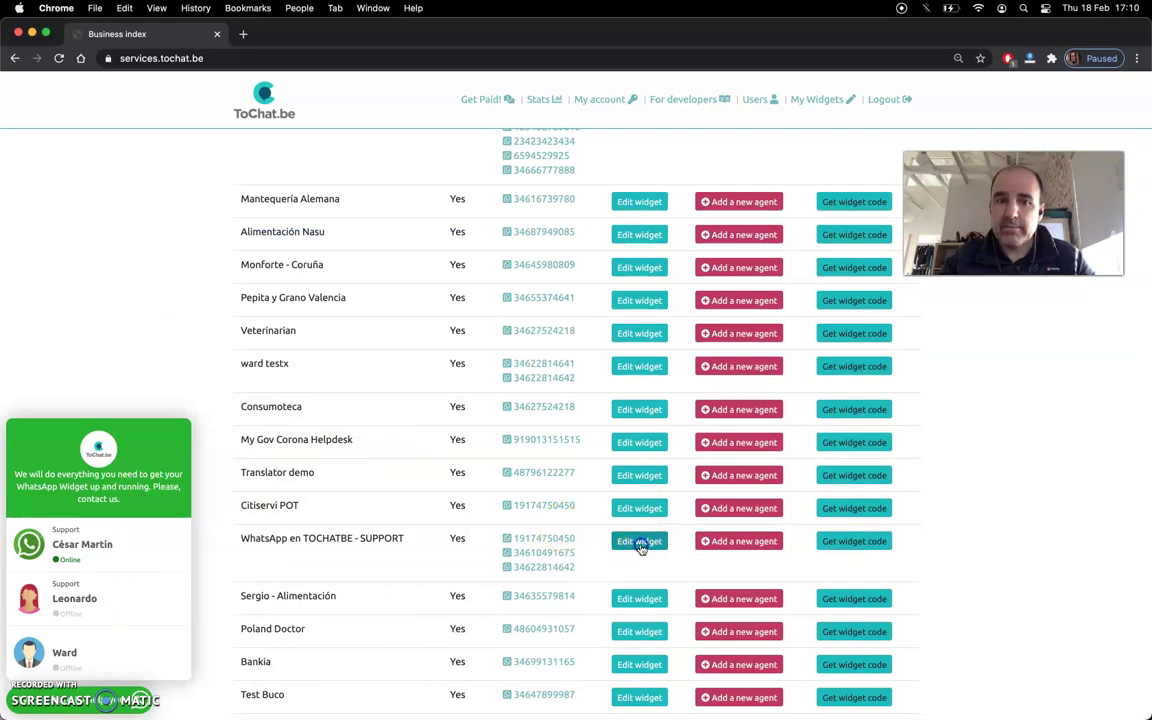
- Reopen the WhatsApp en TOCHATBE - SUPPORT widget, turn on right-of-screen positioning and showing it opened on page load, and save the update
click(641, 545)
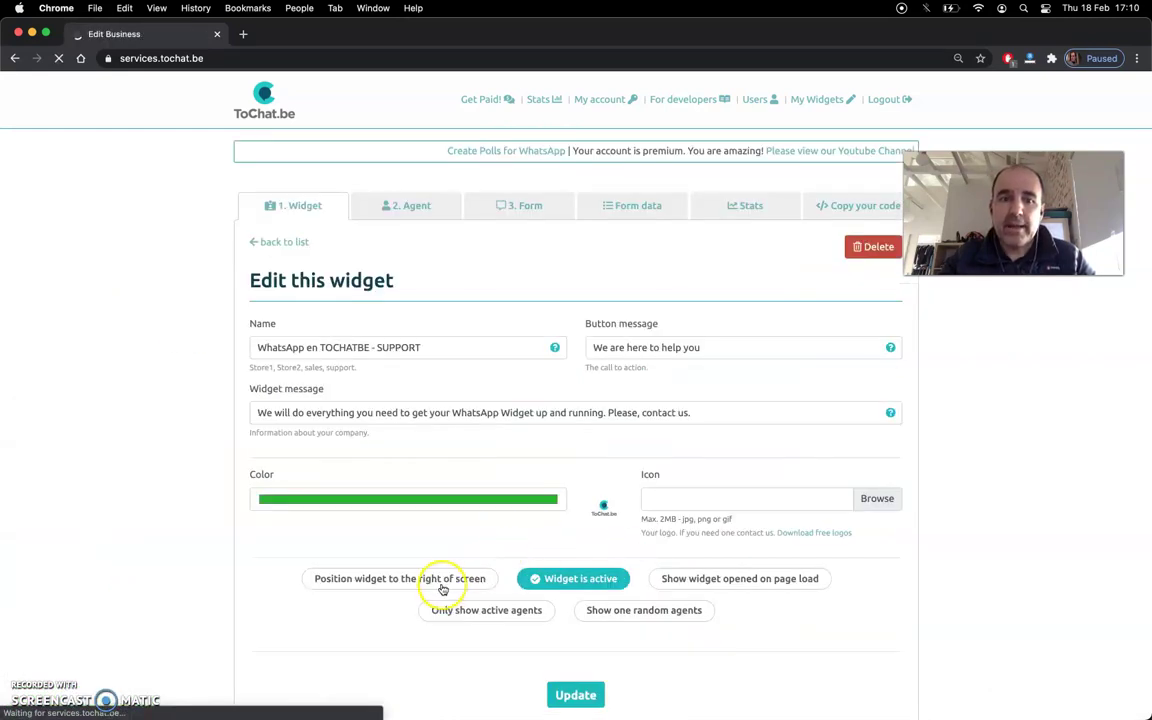
click(442, 580)
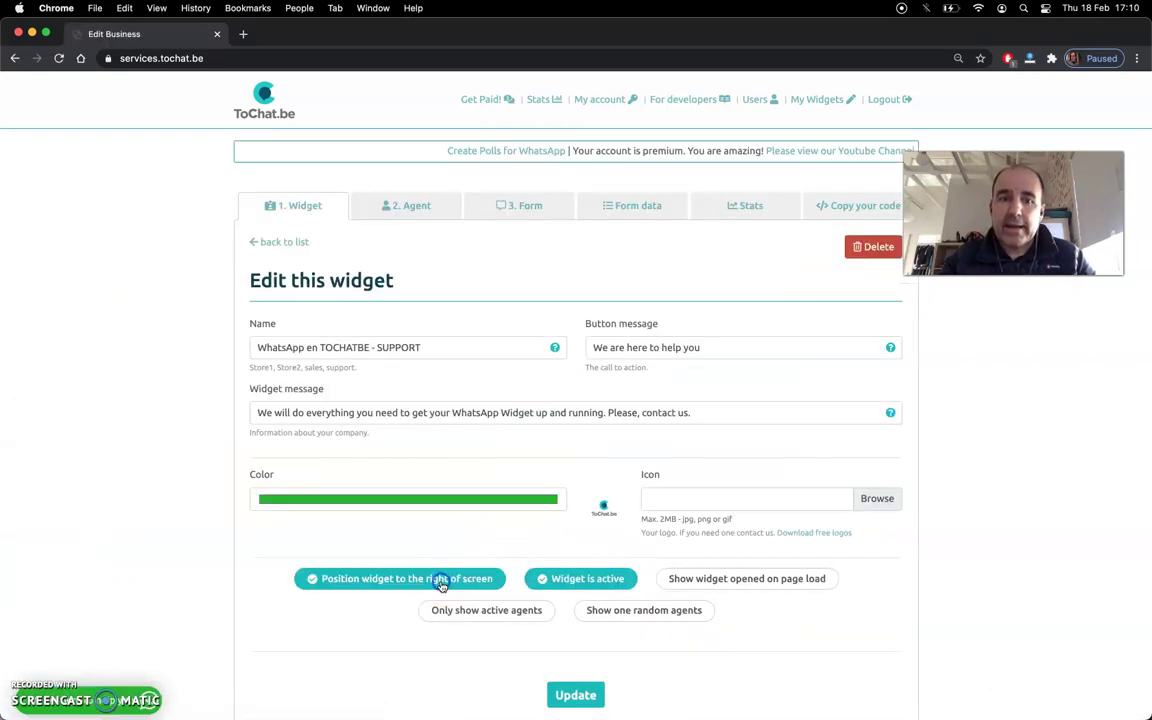
click(568, 583)
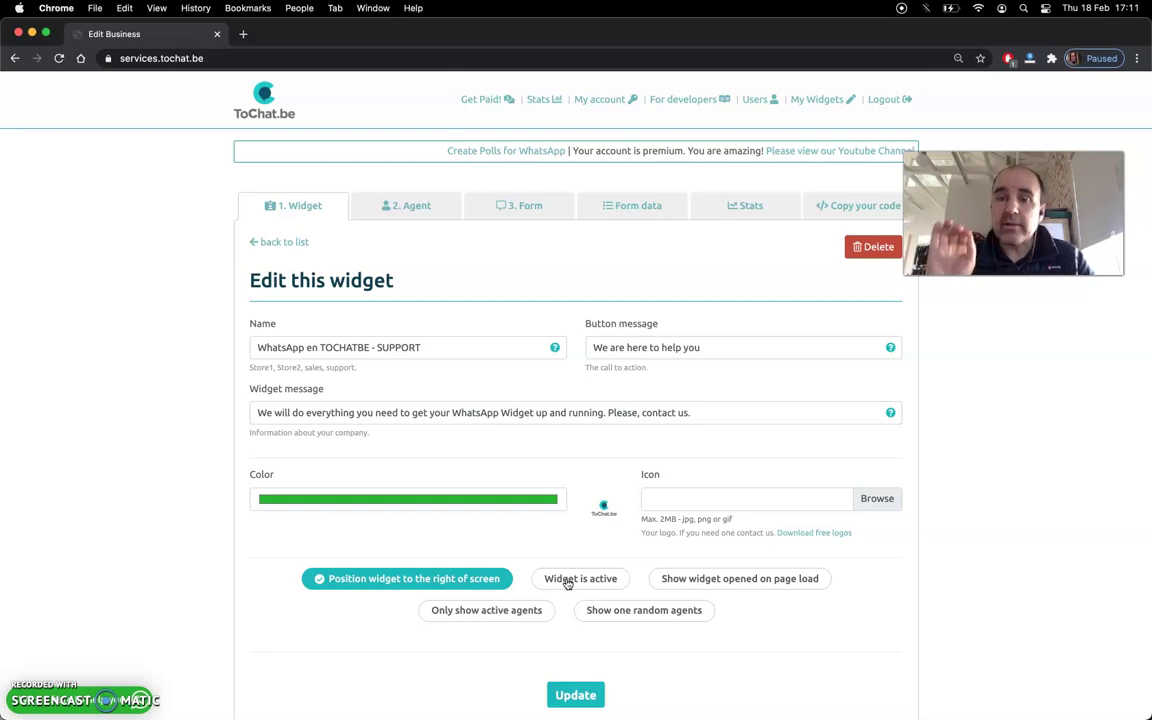
click(567, 583)
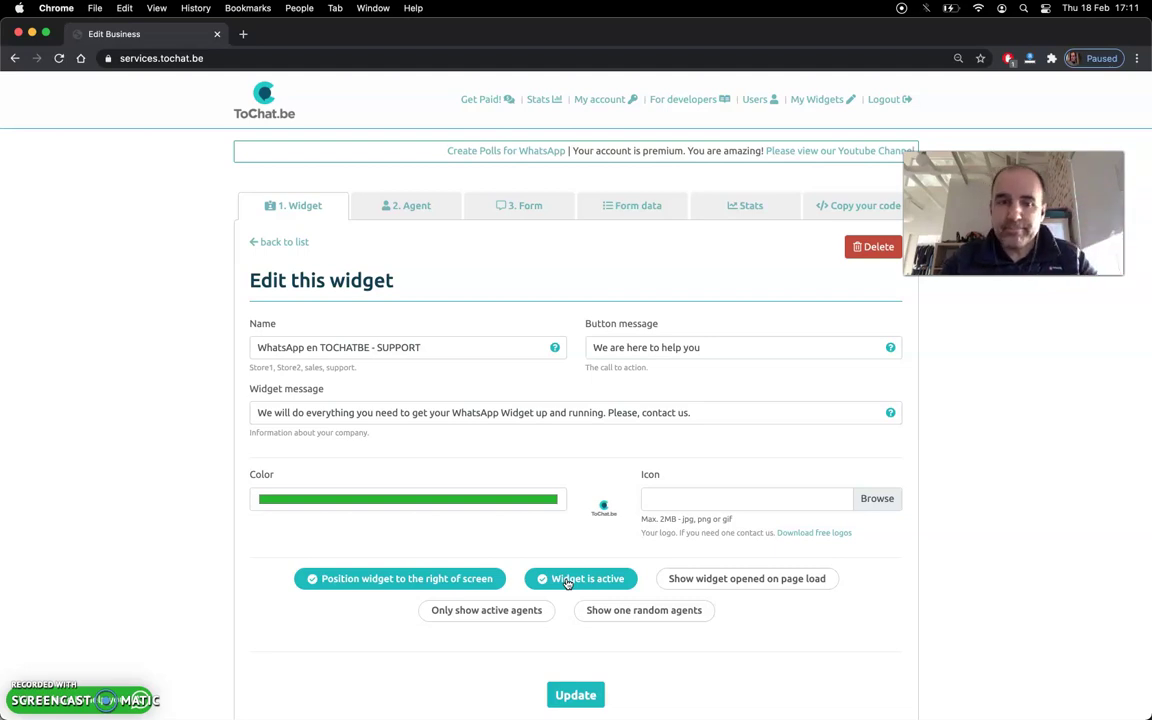
click(717, 584)
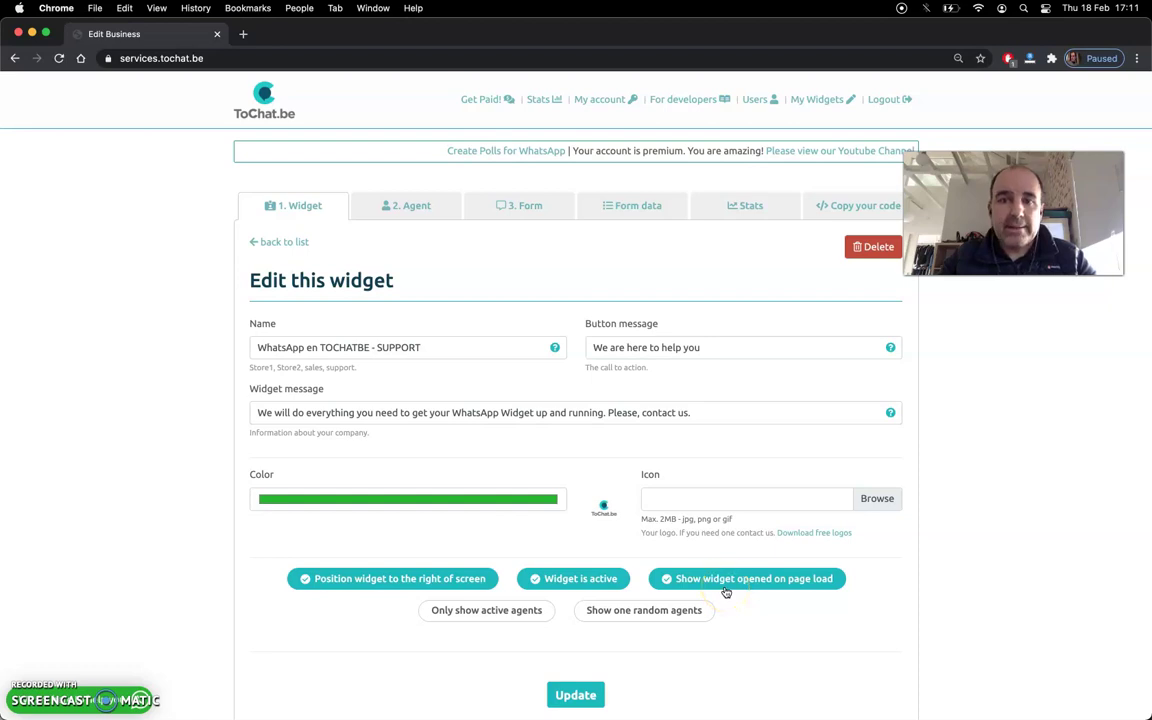
click(576, 694)
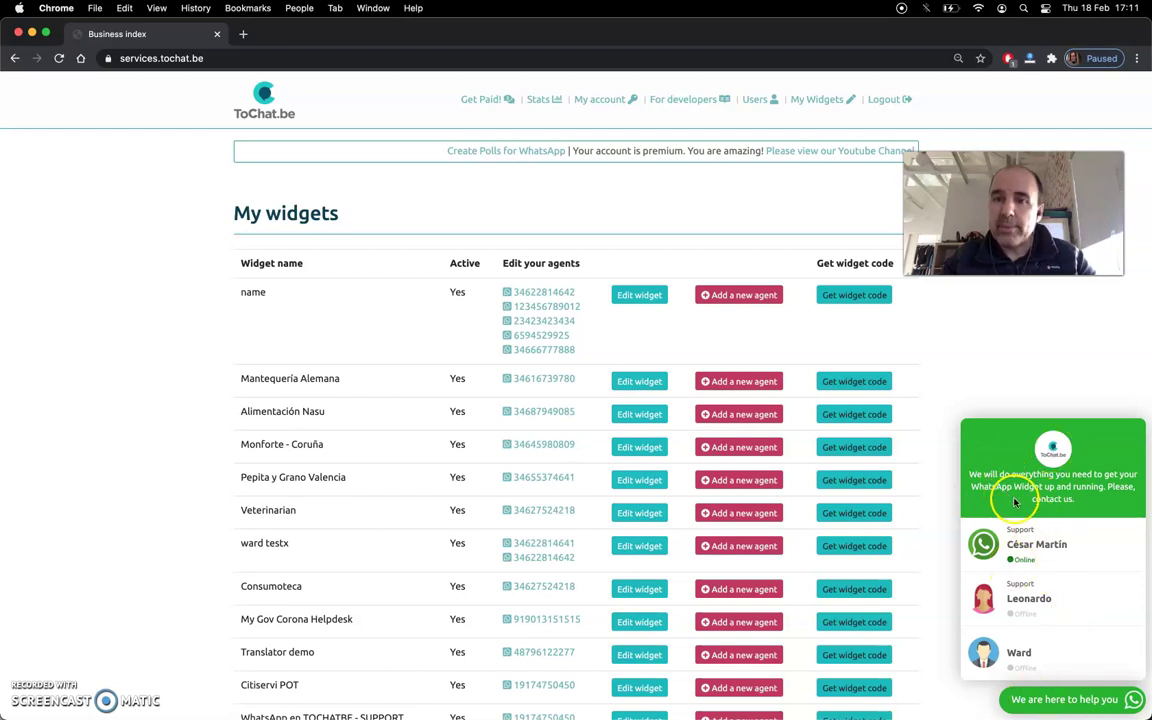
- Reopen the WhatsApp en TOCHATBE - SUPPORT widget and turn off showing the widget opened on page load
scroll(660, 590, down, 3)
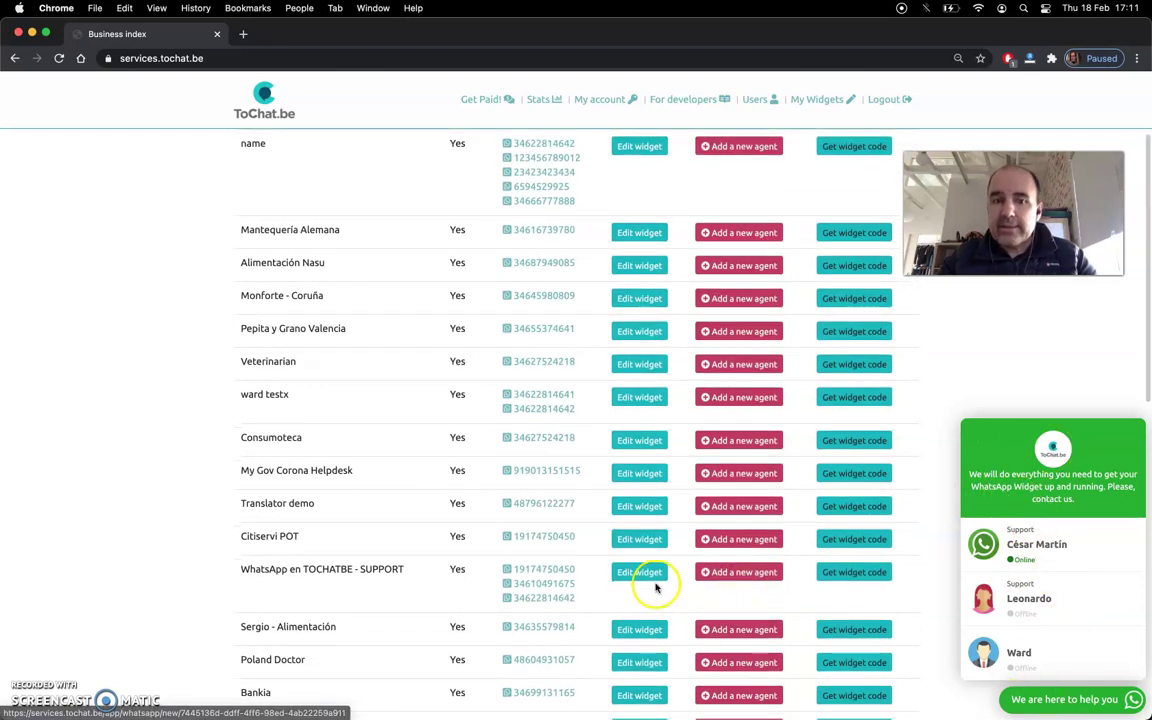
click(645, 577)
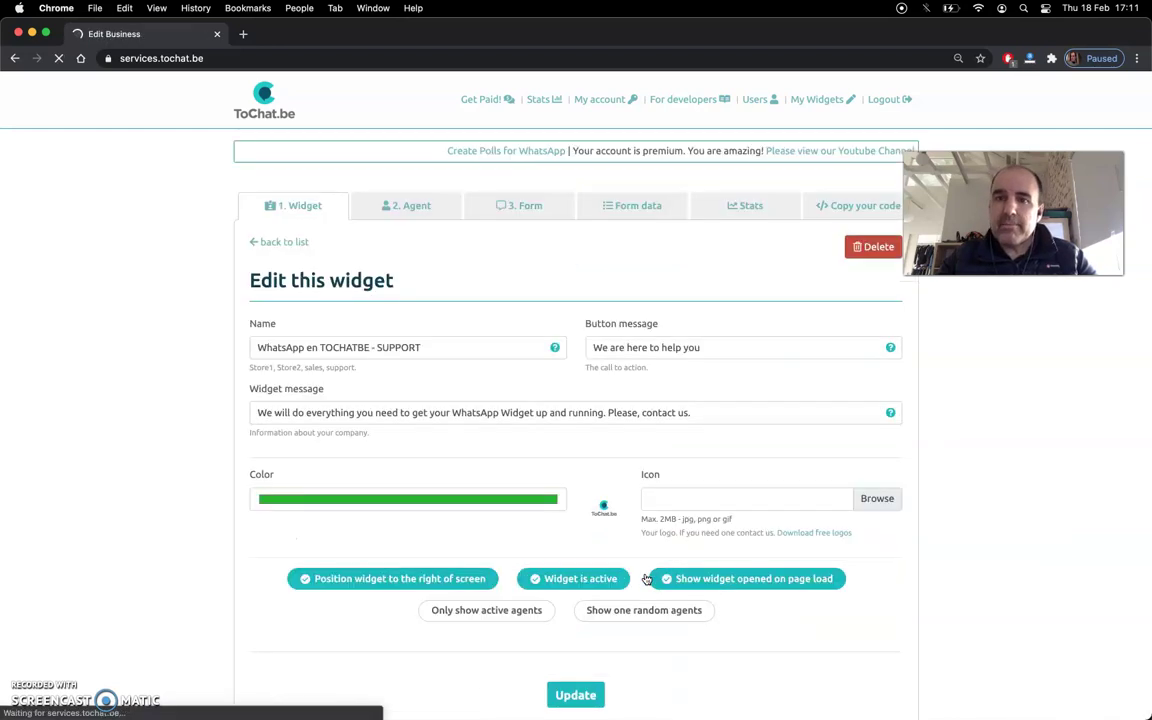
click(715, 580)
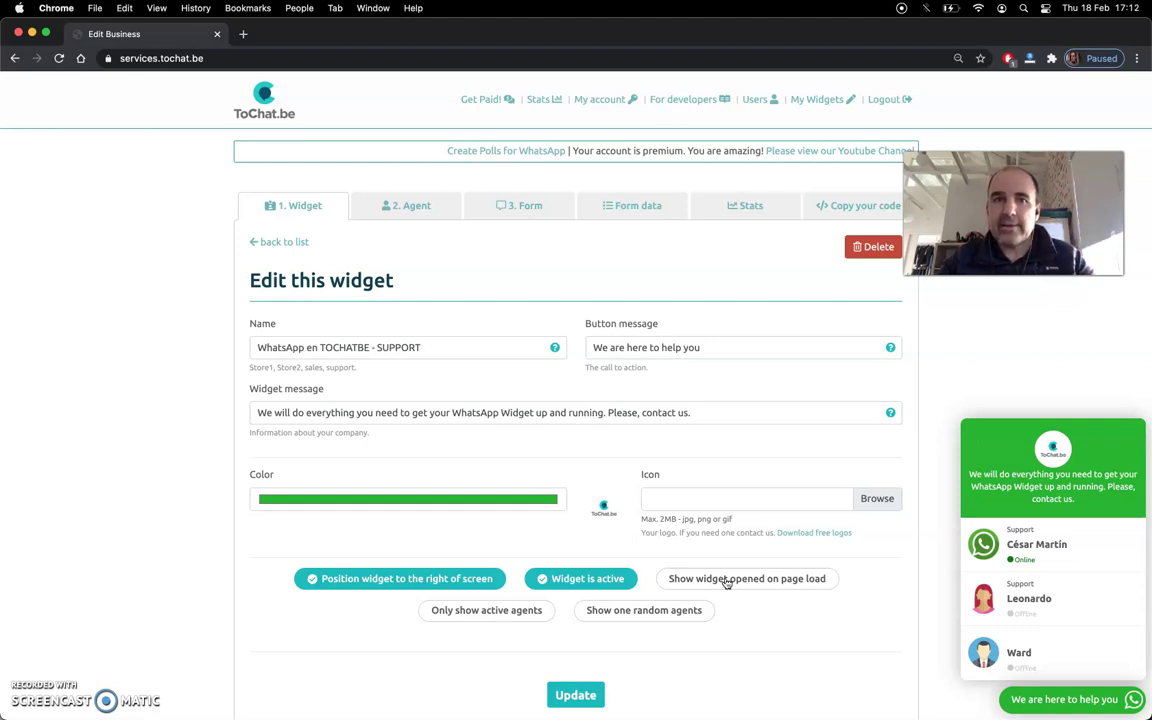
click(735, 588)
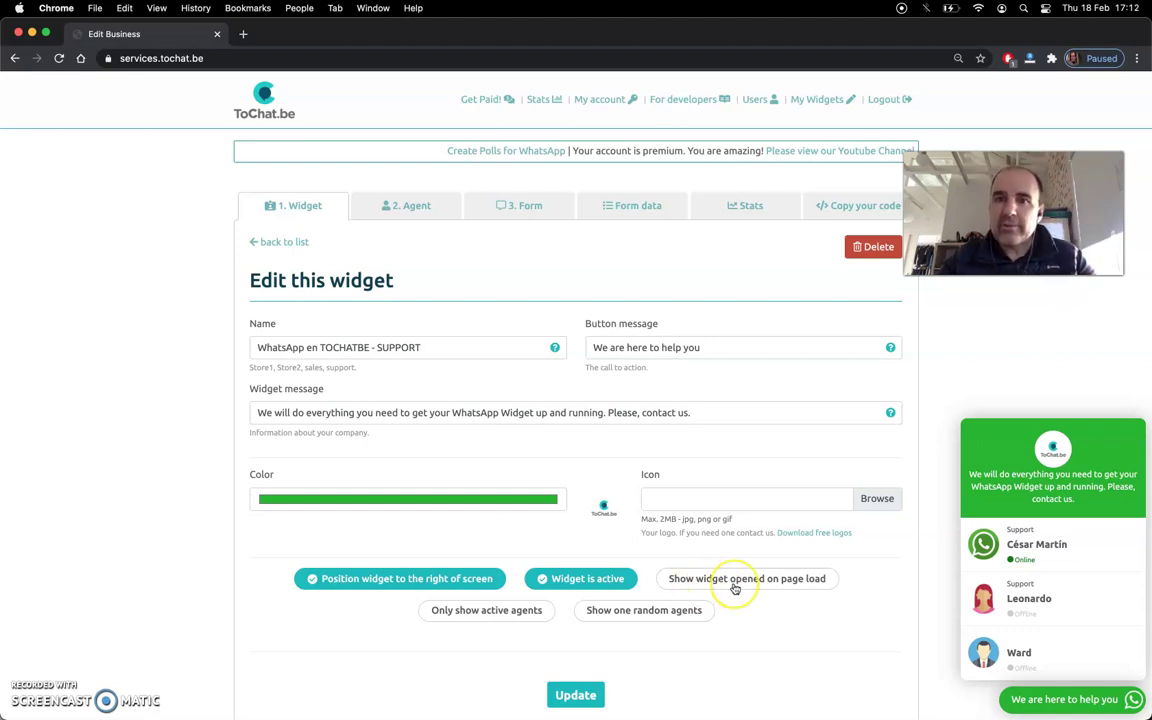
click(755, 588)
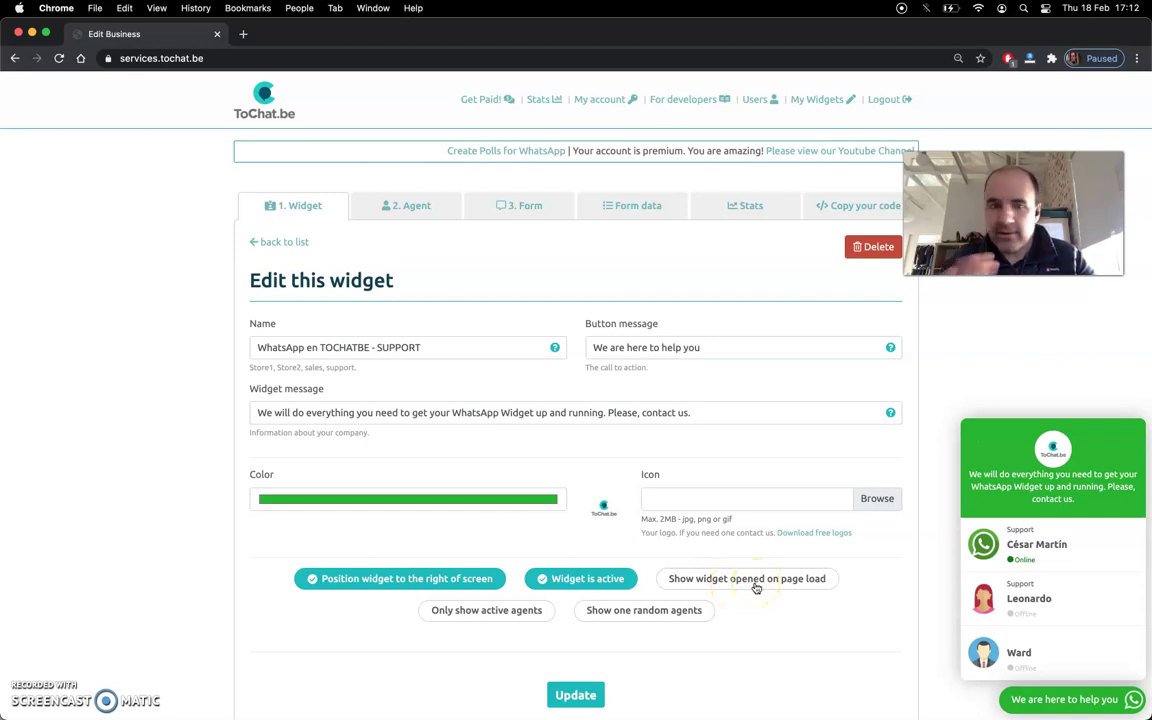
- Turn on showing only active agents, save the update and preview the agents in the live chat popup
click(456, 617)
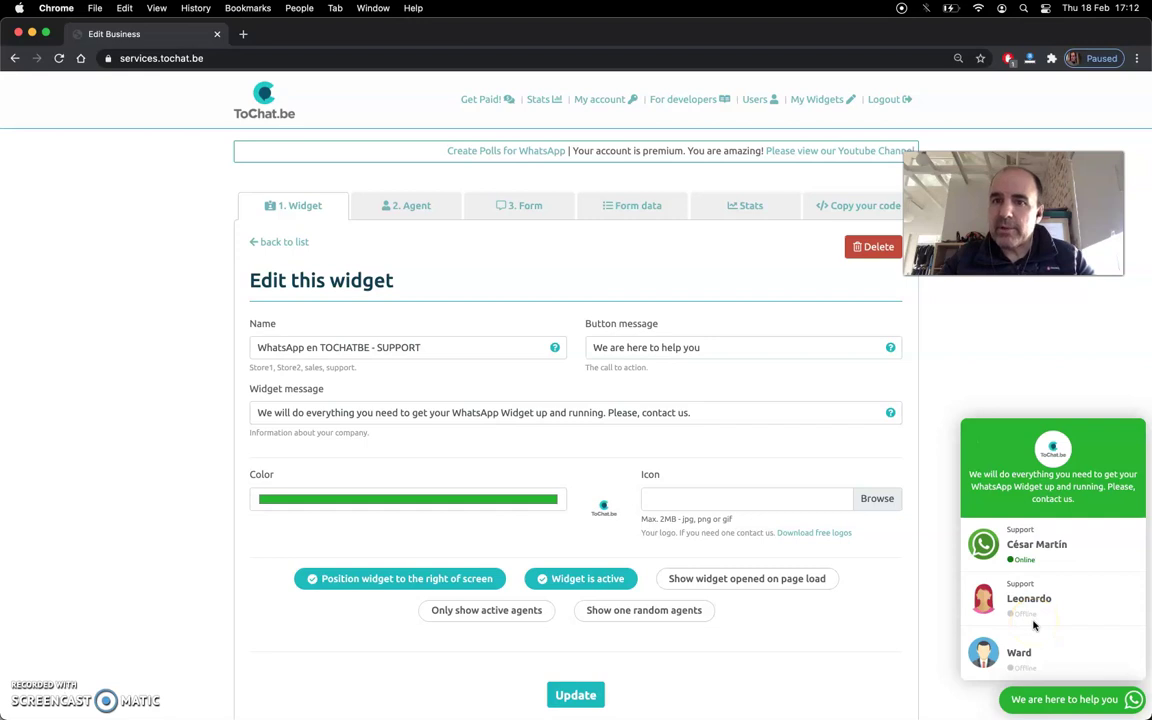
click(506, 613)
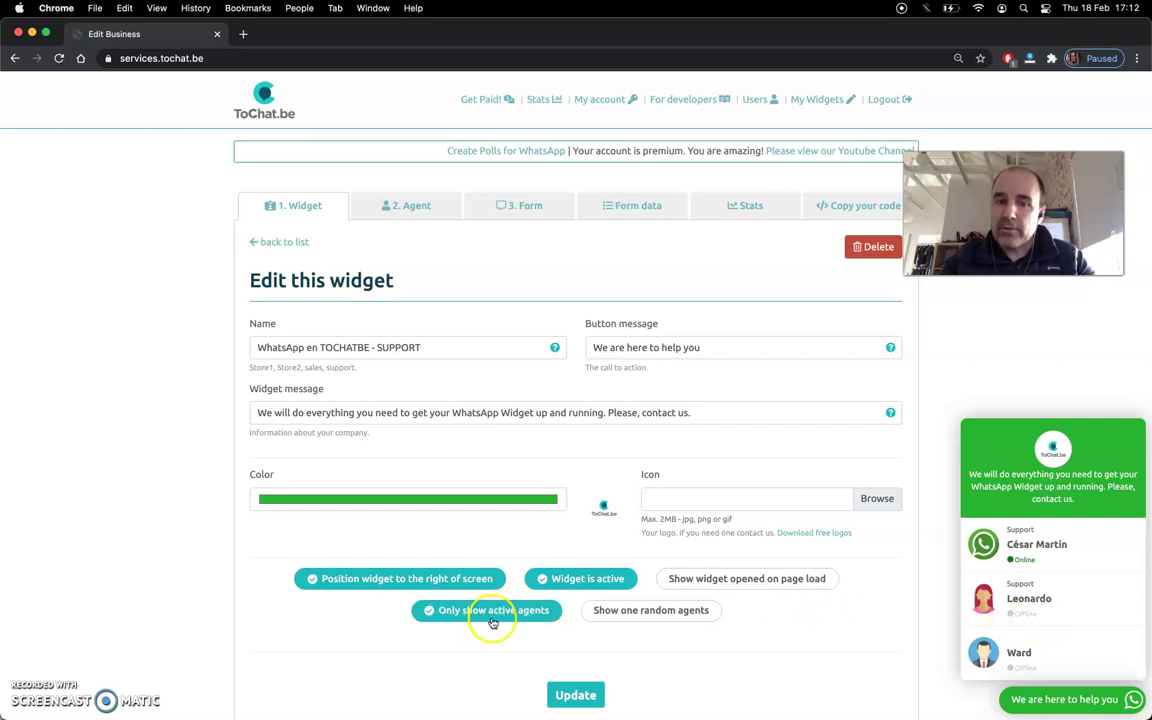
click(571, 692)
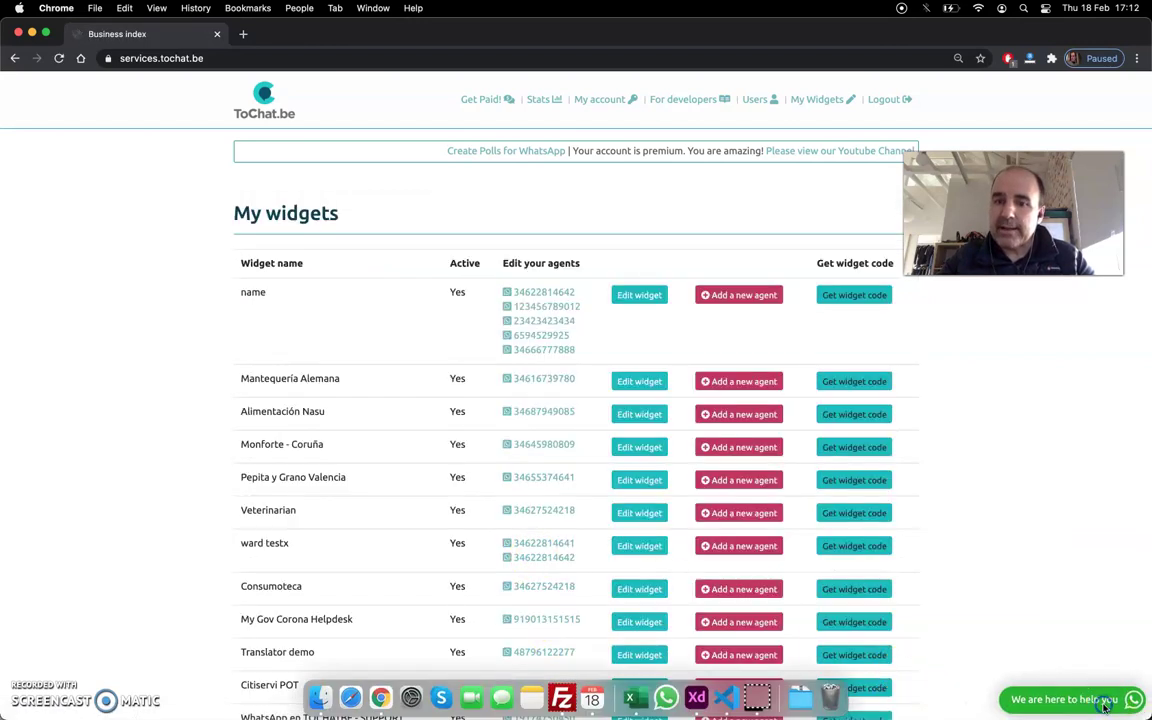
click(1110, 700)
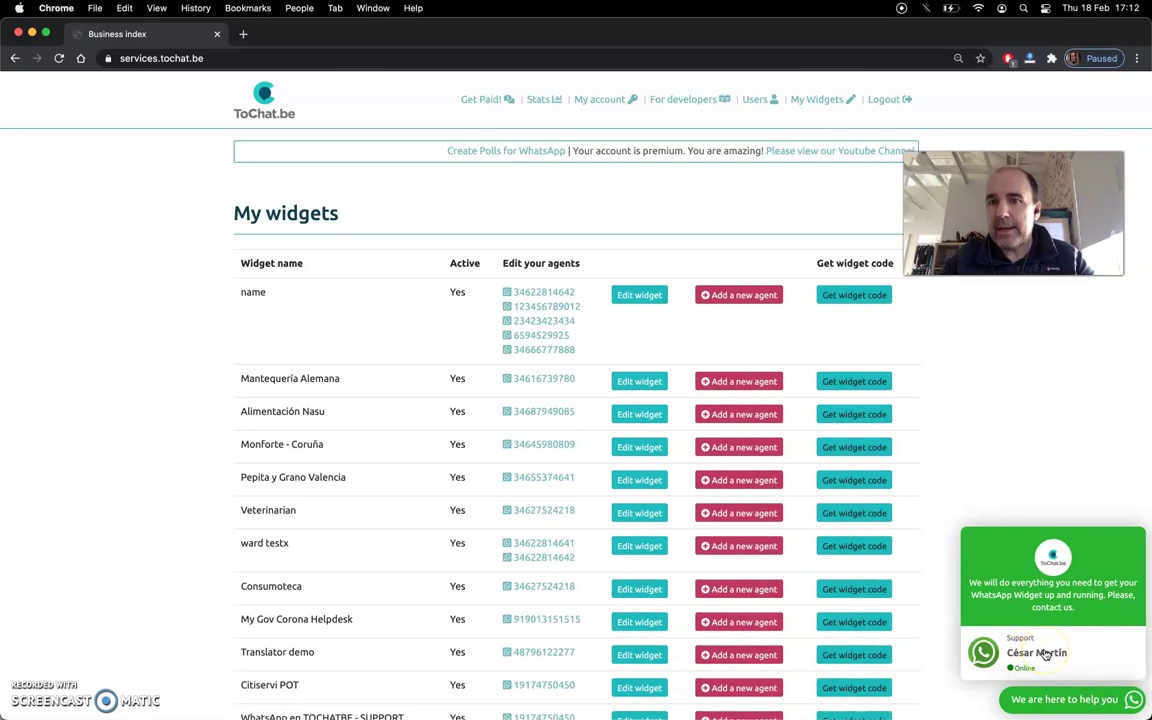
- Reopen the support widget, replace the option to only show active agents with showing one random agent, and save the update
scroll(802, 571, down, 5)
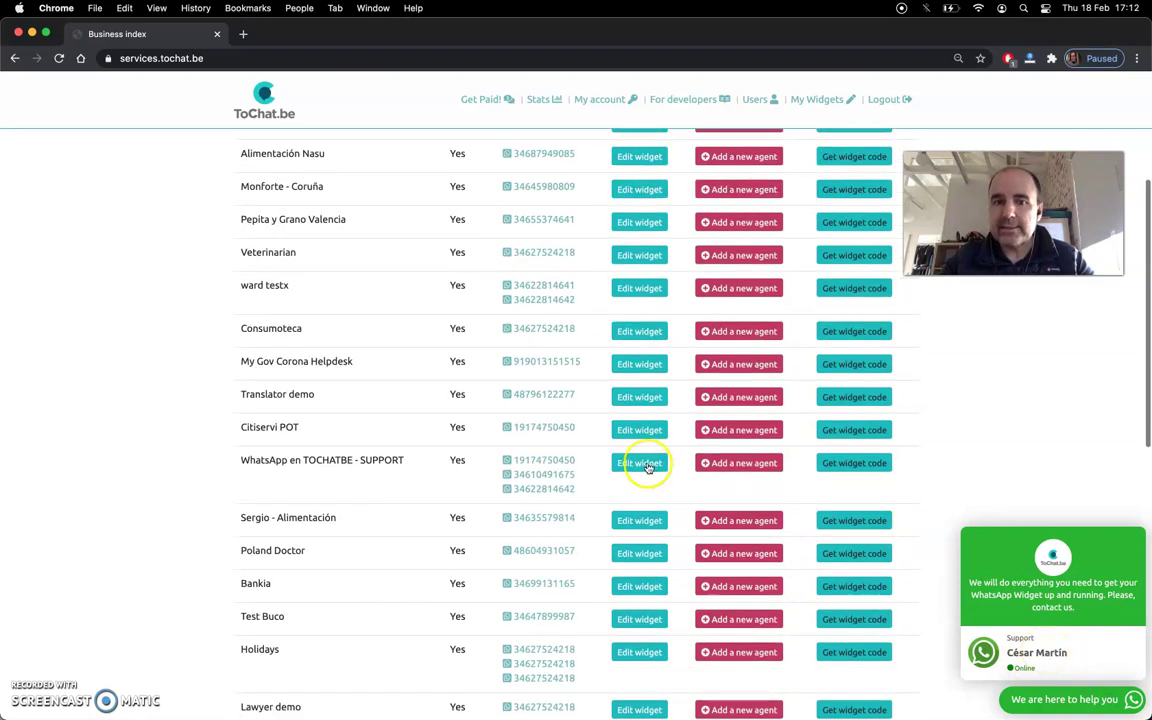
click(645, 465)
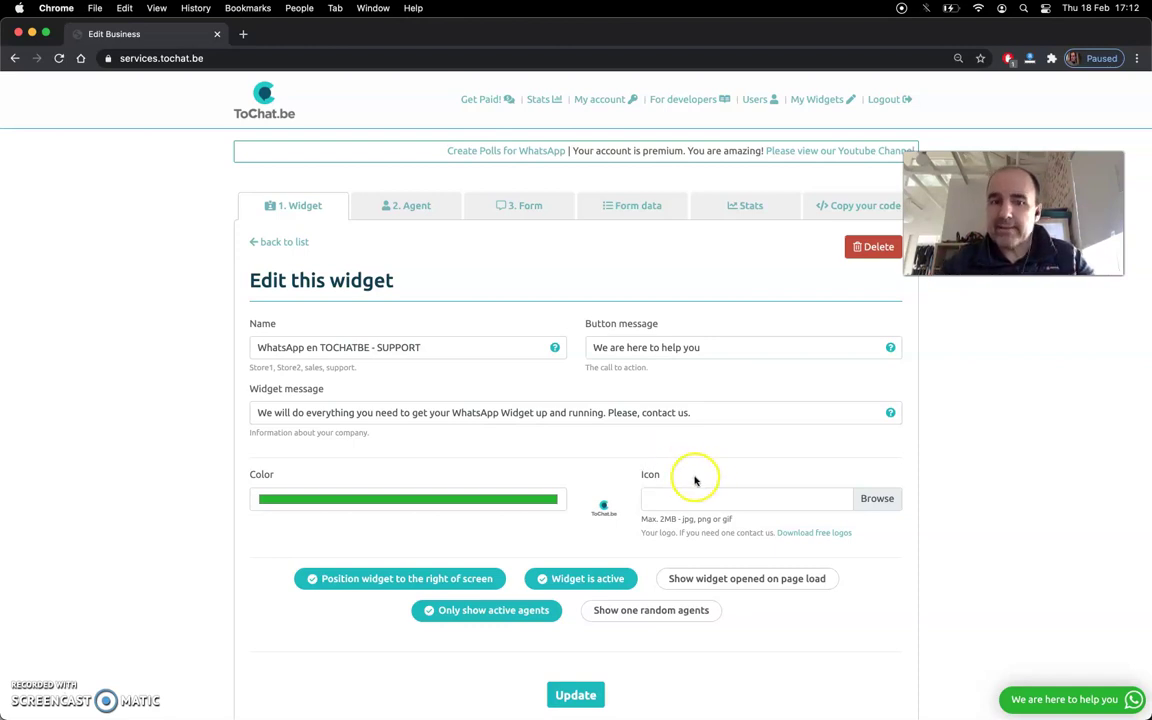
click(487, 612)
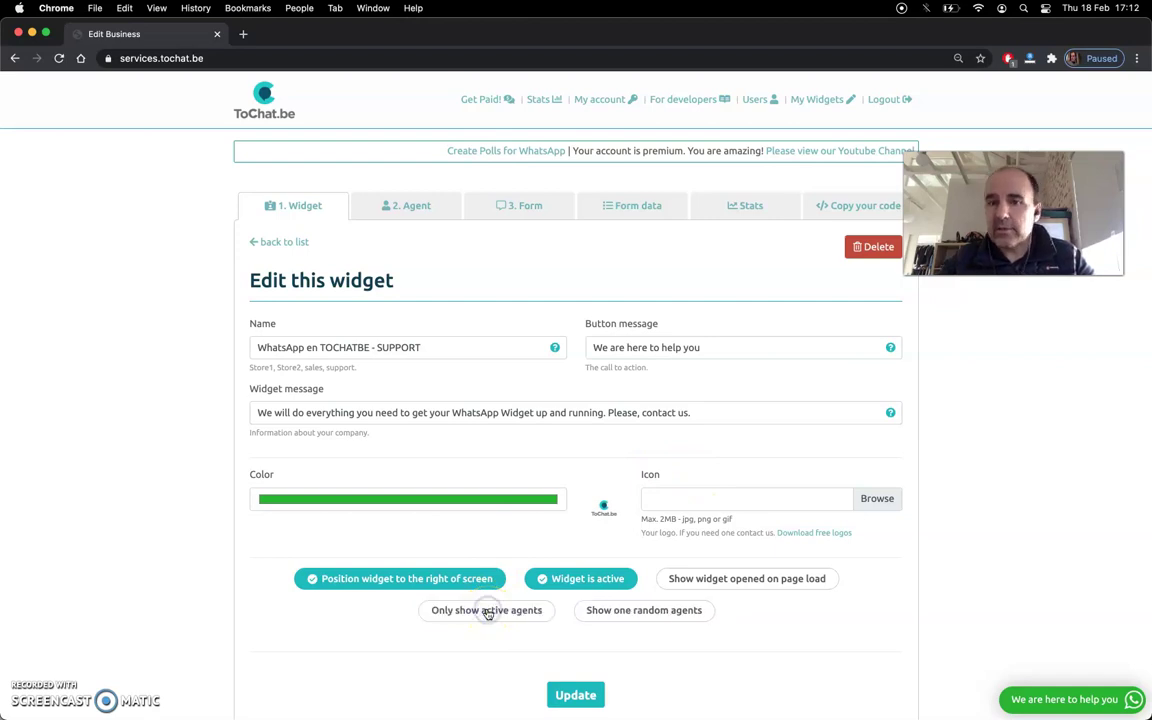
click(646, 614)
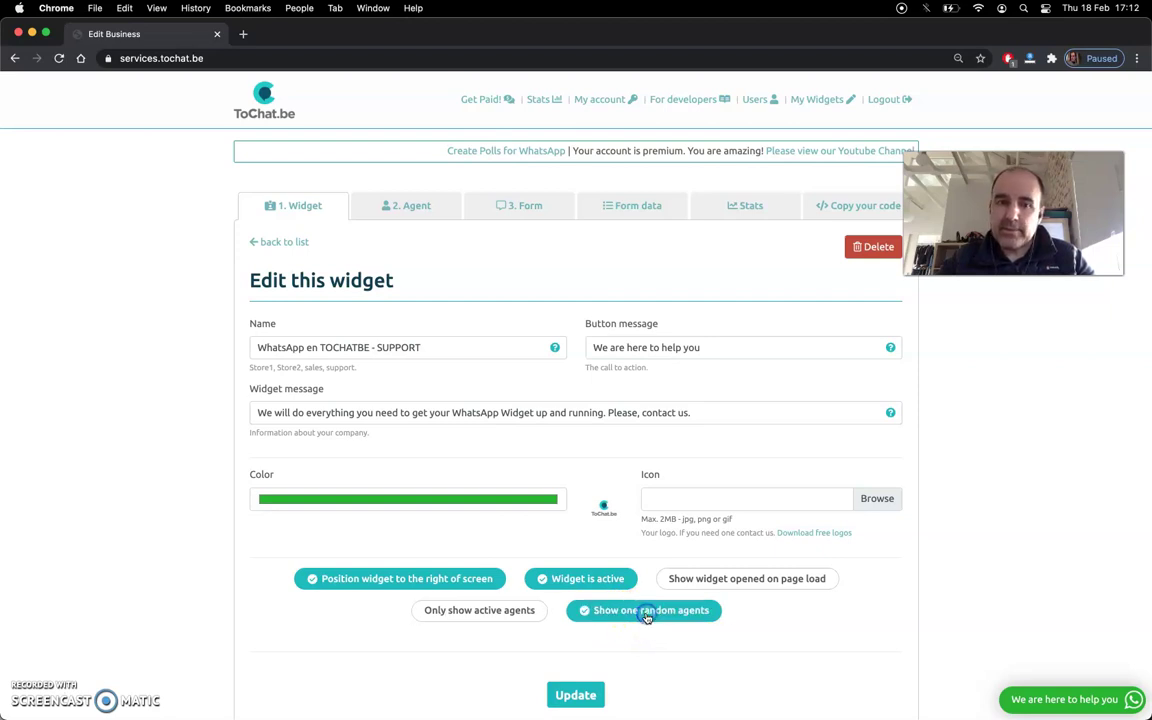
click(585, 698)
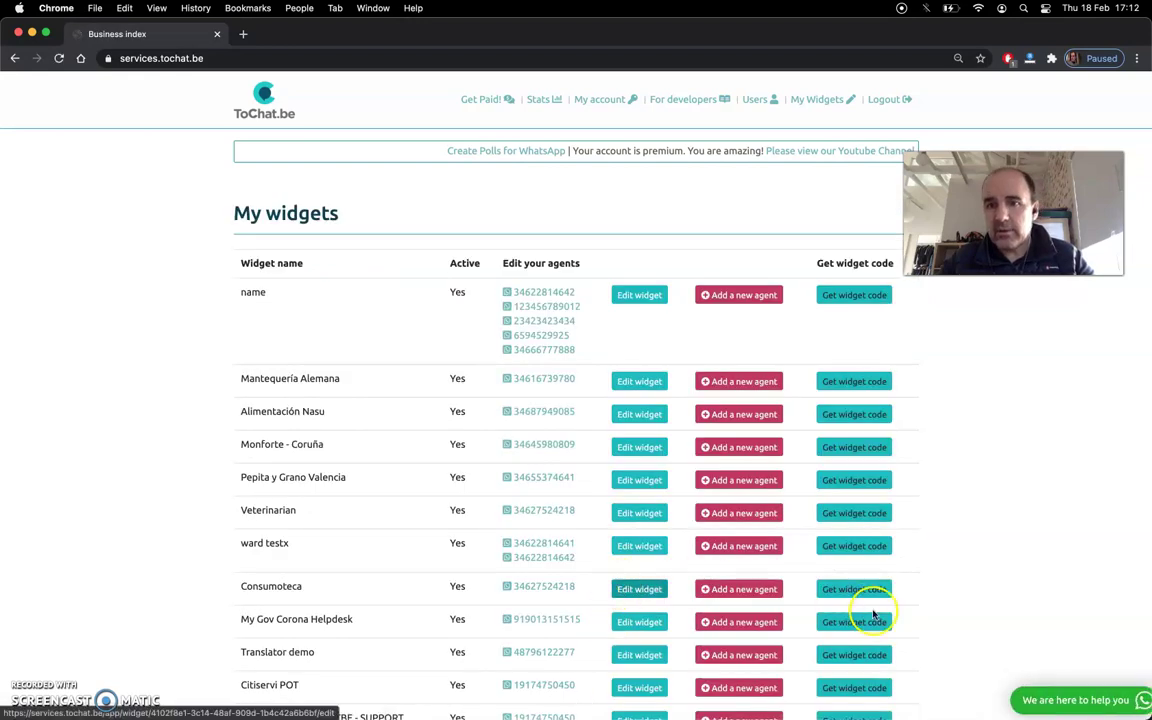
- Open the live chat popup, reload the page and open the popup again to check the randomly chosen agent
click(1060, 699)
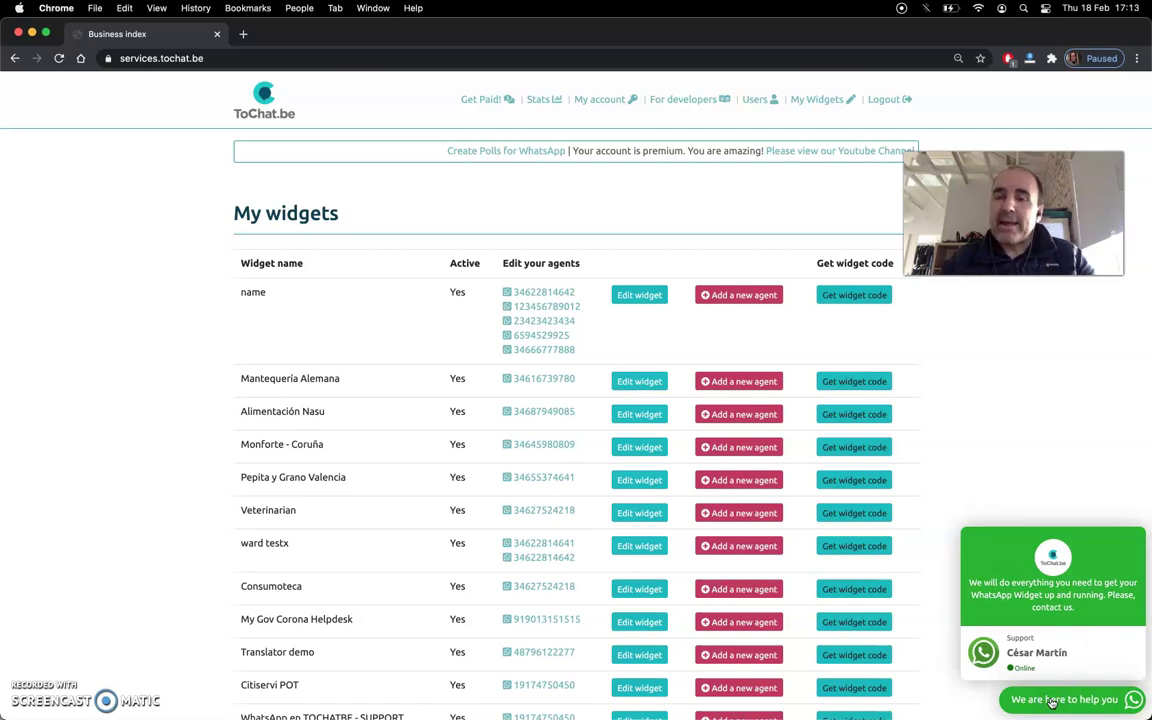
click(1037, 654)
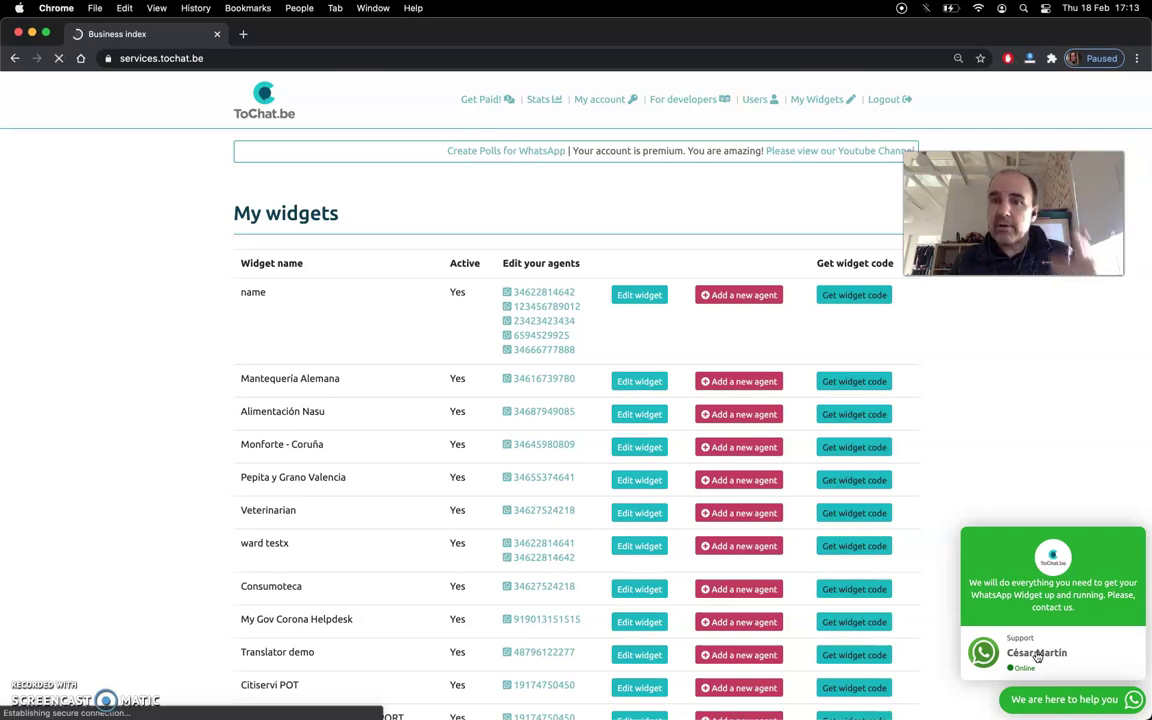
click(1030, 699)
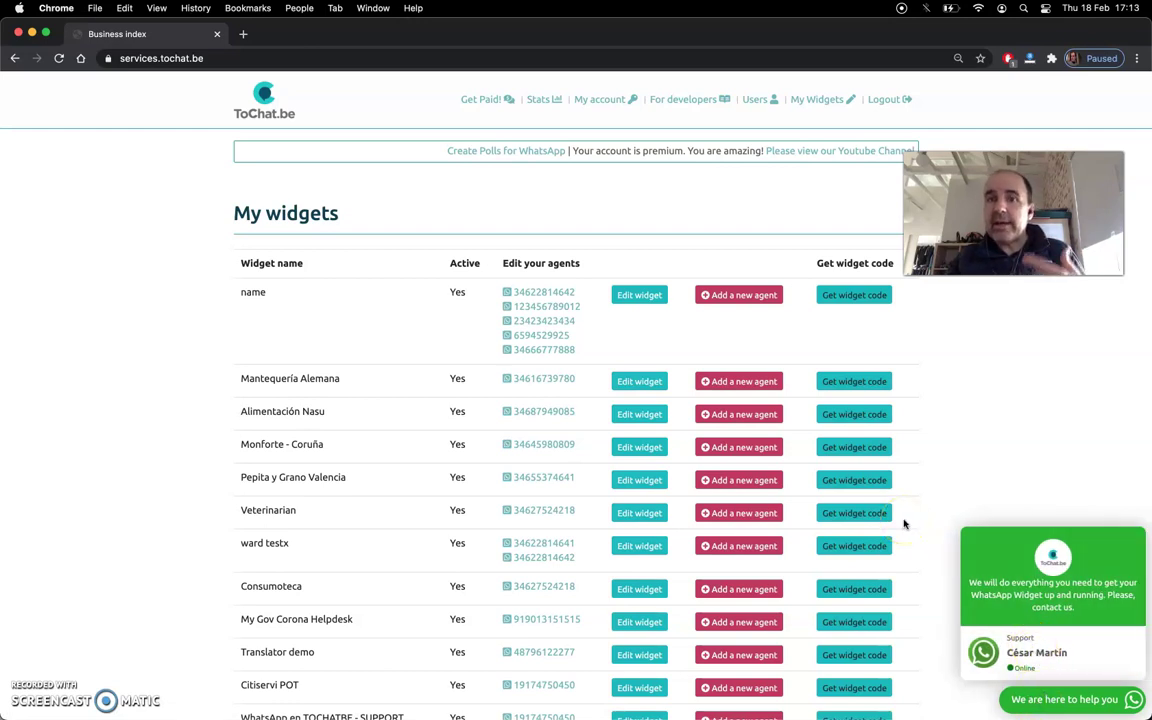
- Reopen the support widget, turn off showing one random agent, save the update and preview the chat popup
scroll(733, 496, down, 5)
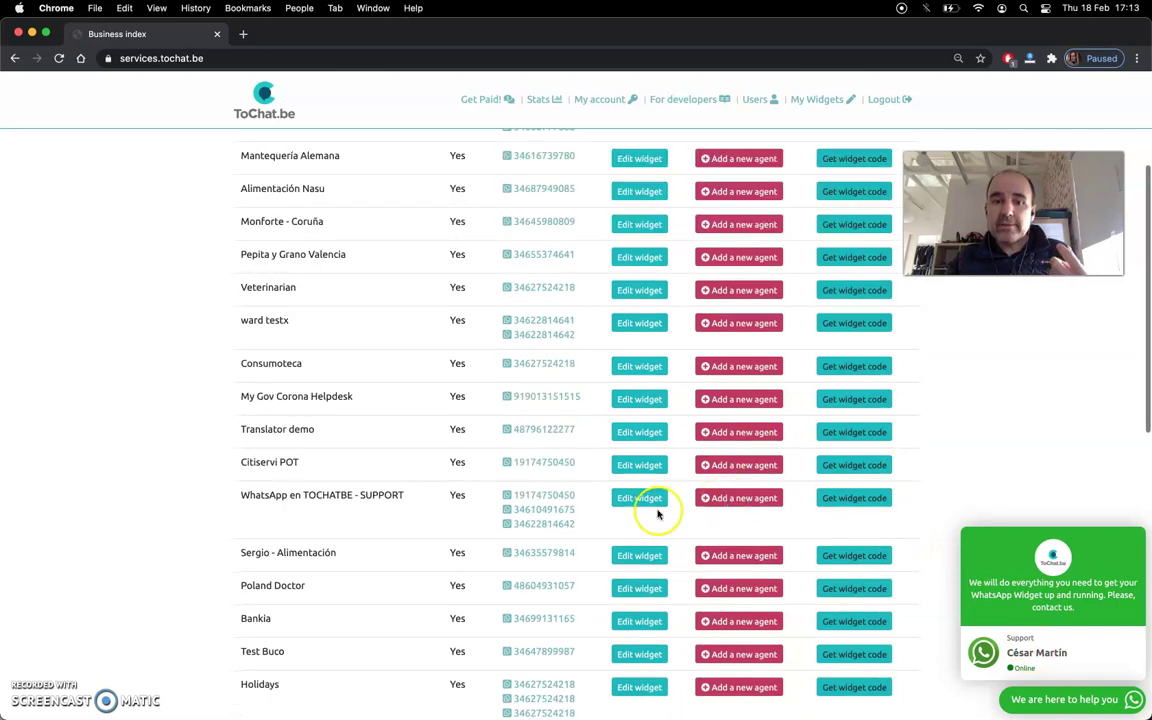
click(638, 436)
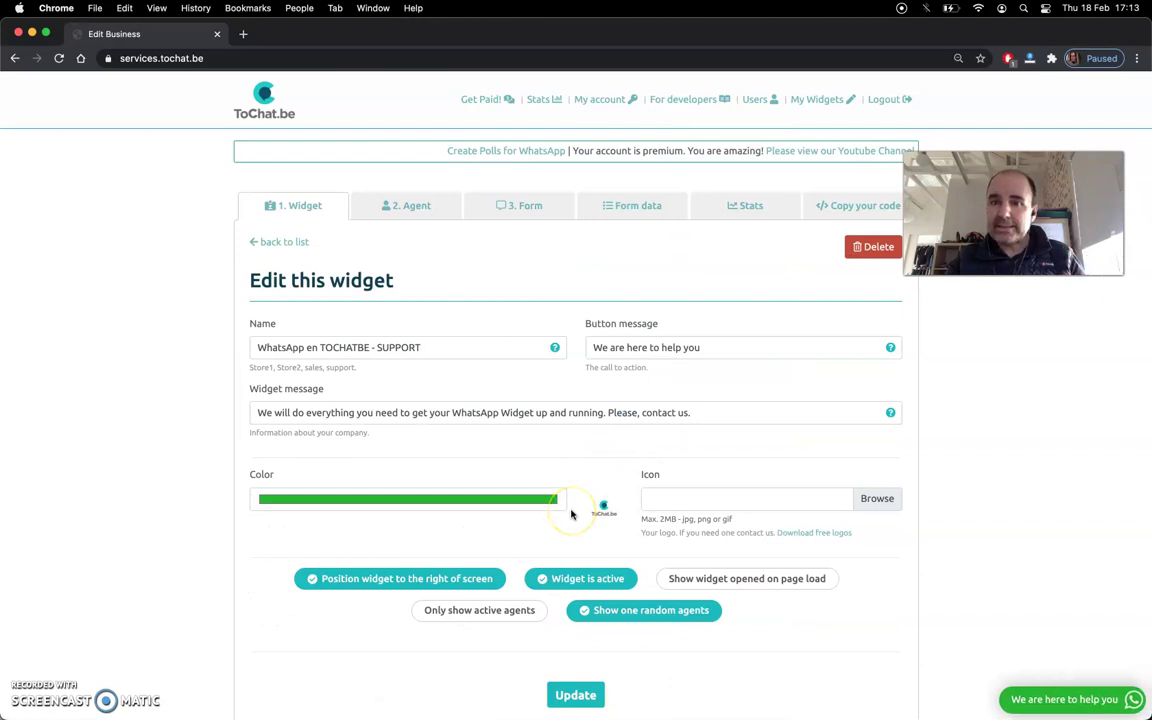
click(1030, 698)
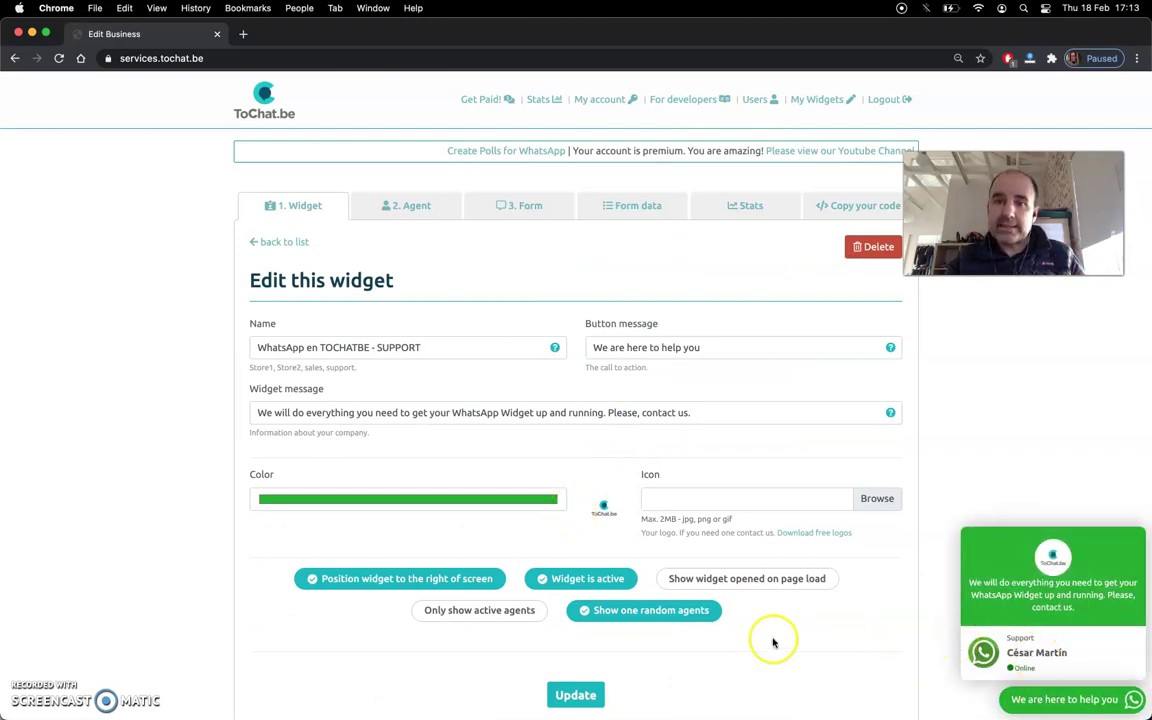
click(683, 612)
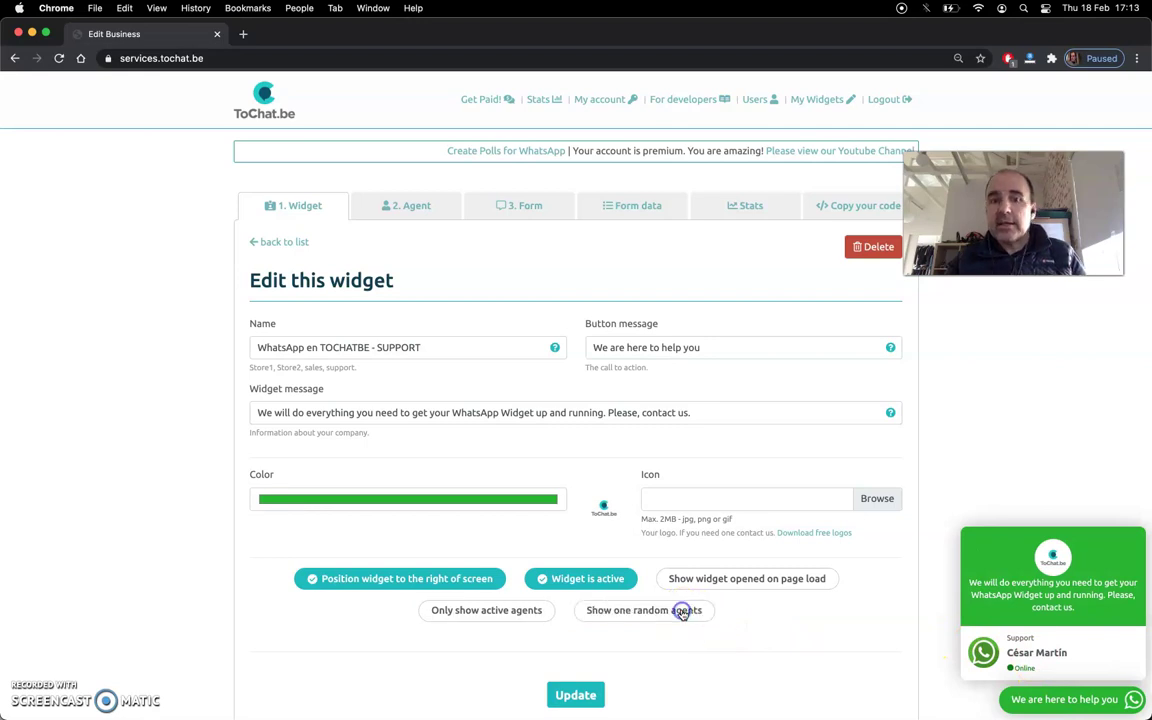
click(574, 694)
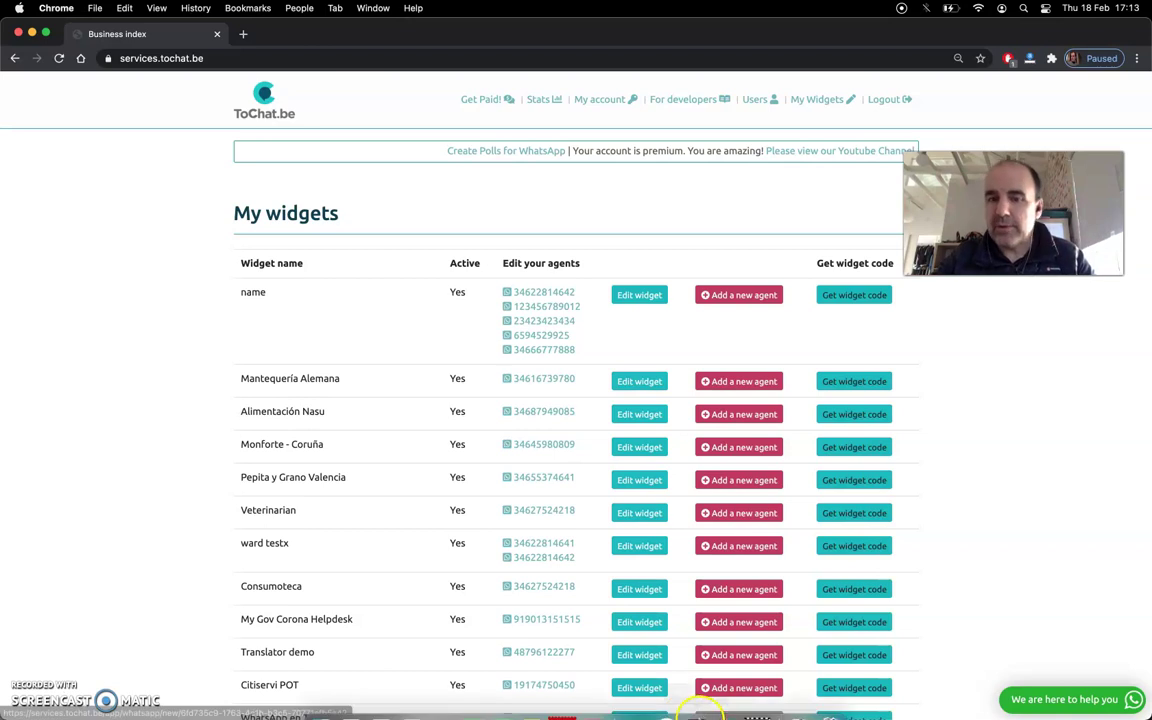
click(1022, 701)
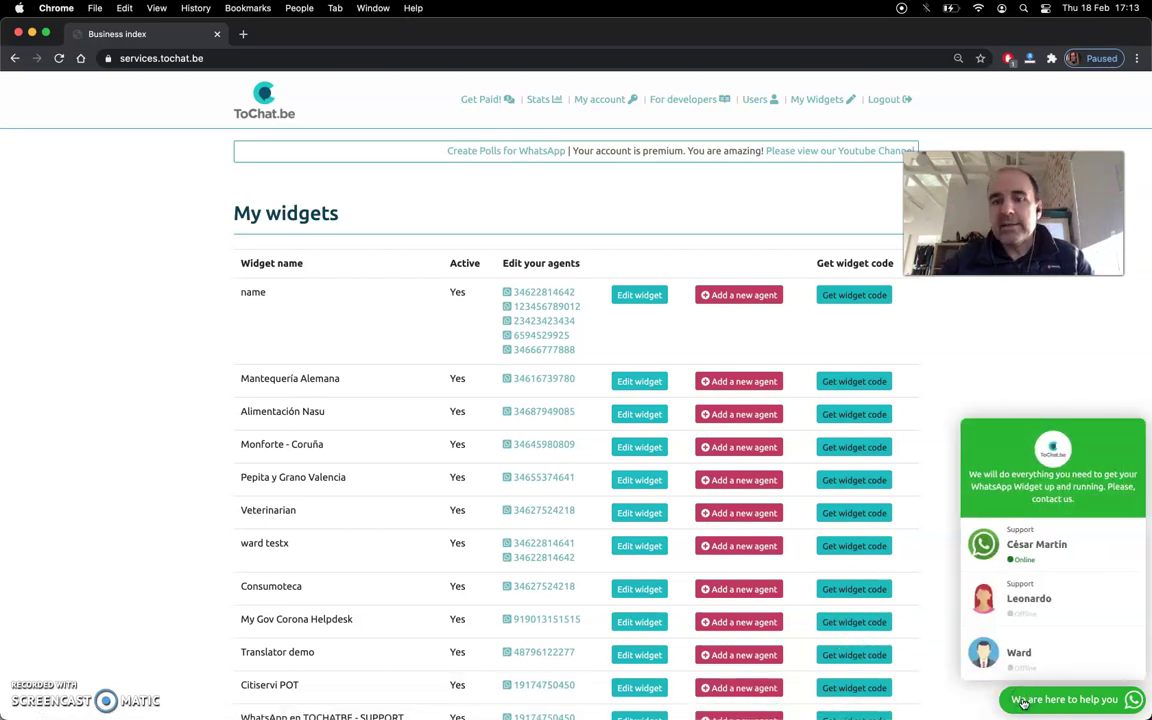
click(821, 547)
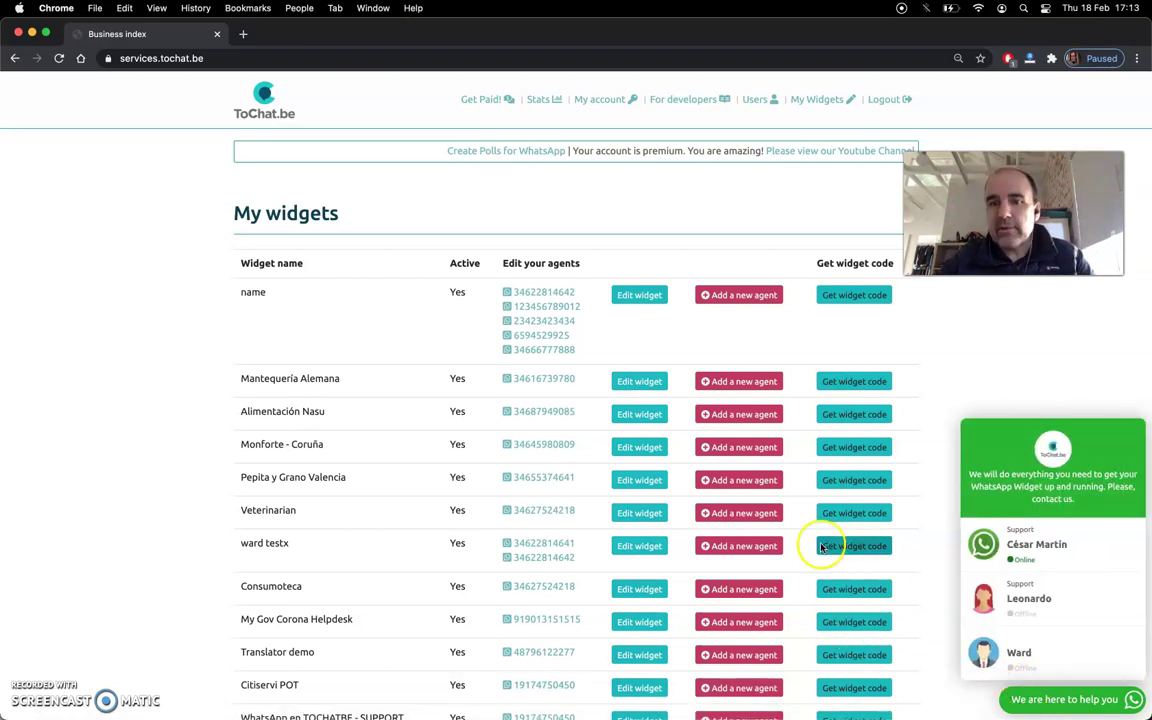
- Reopen the WhatsApp en TOCHATBE - SUPPORT widget and compare its WhatsApp agents list with the agents in the live chat popup
scroll(815, 545, down, 5)
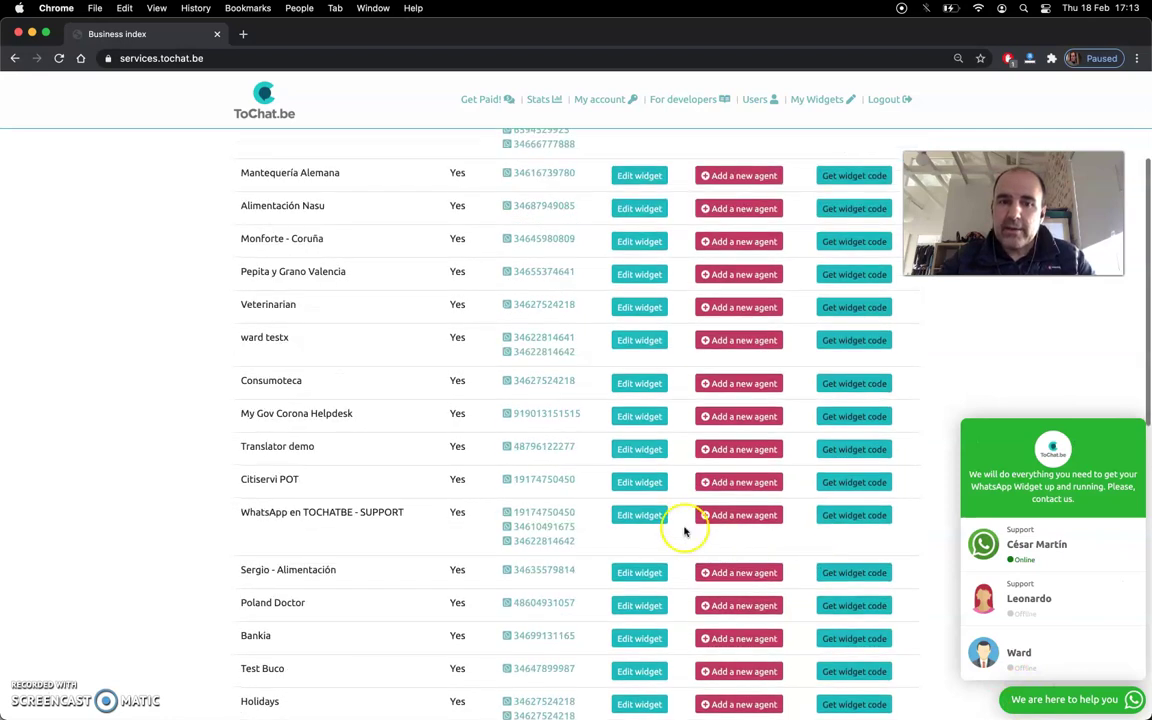
click(644, 517)
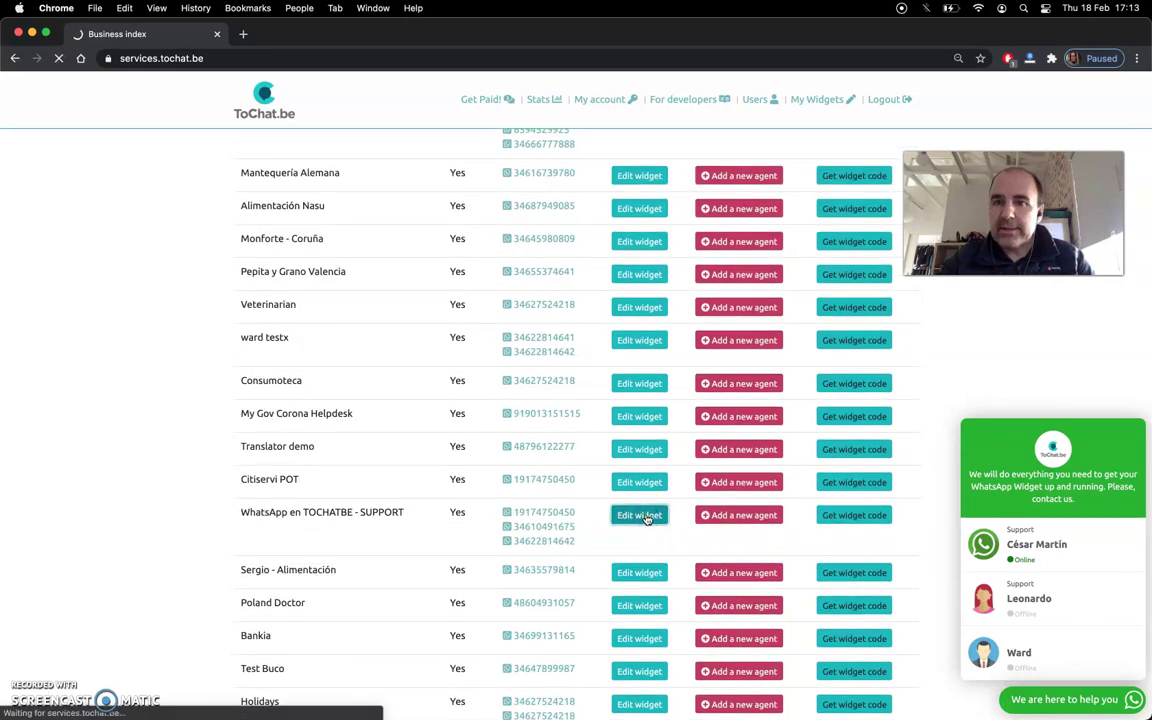
click(288, 208)
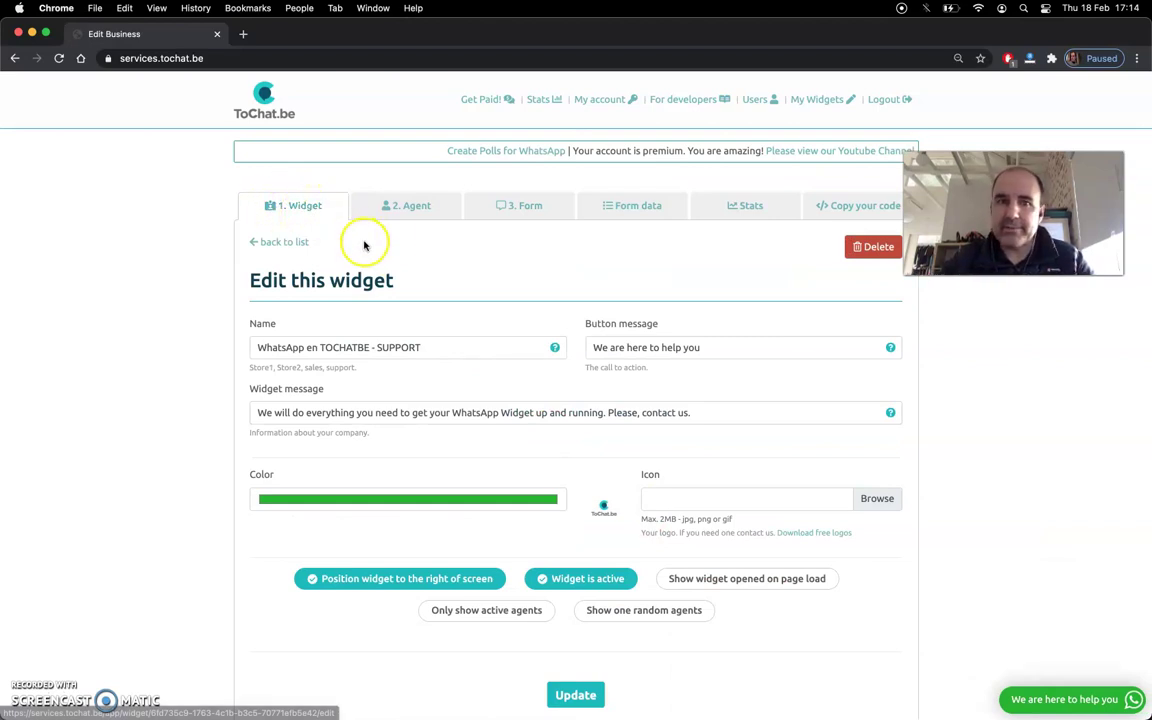
click(401, 206)
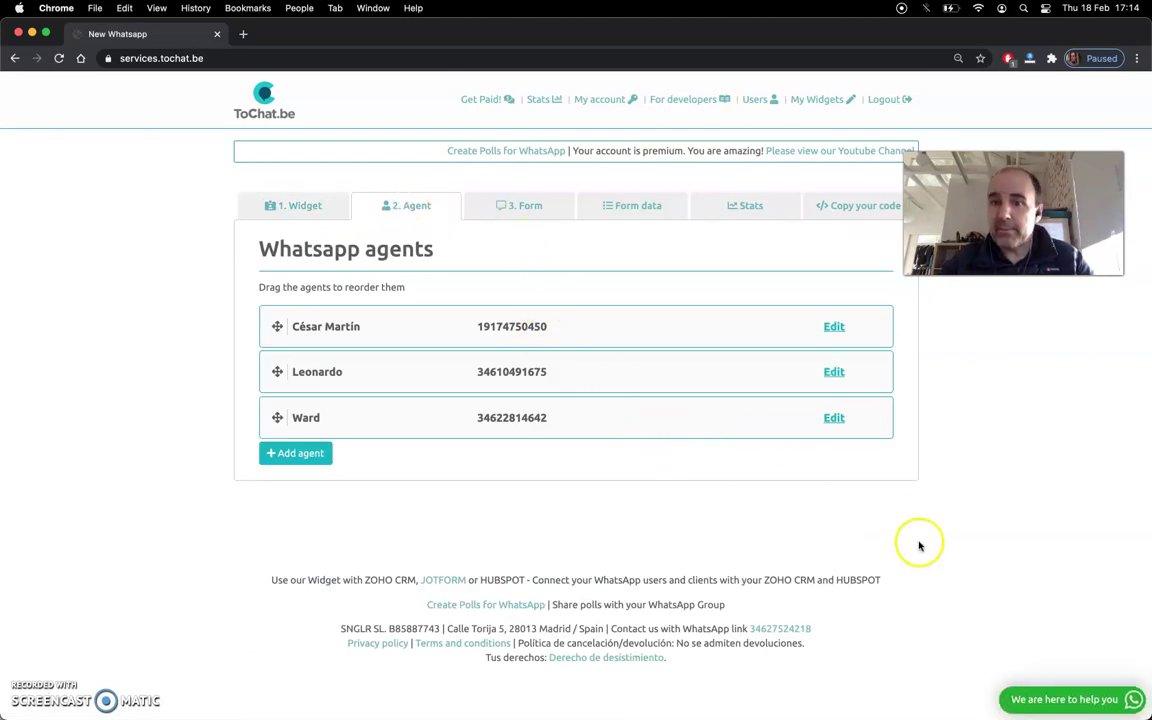
click(1062, 700)
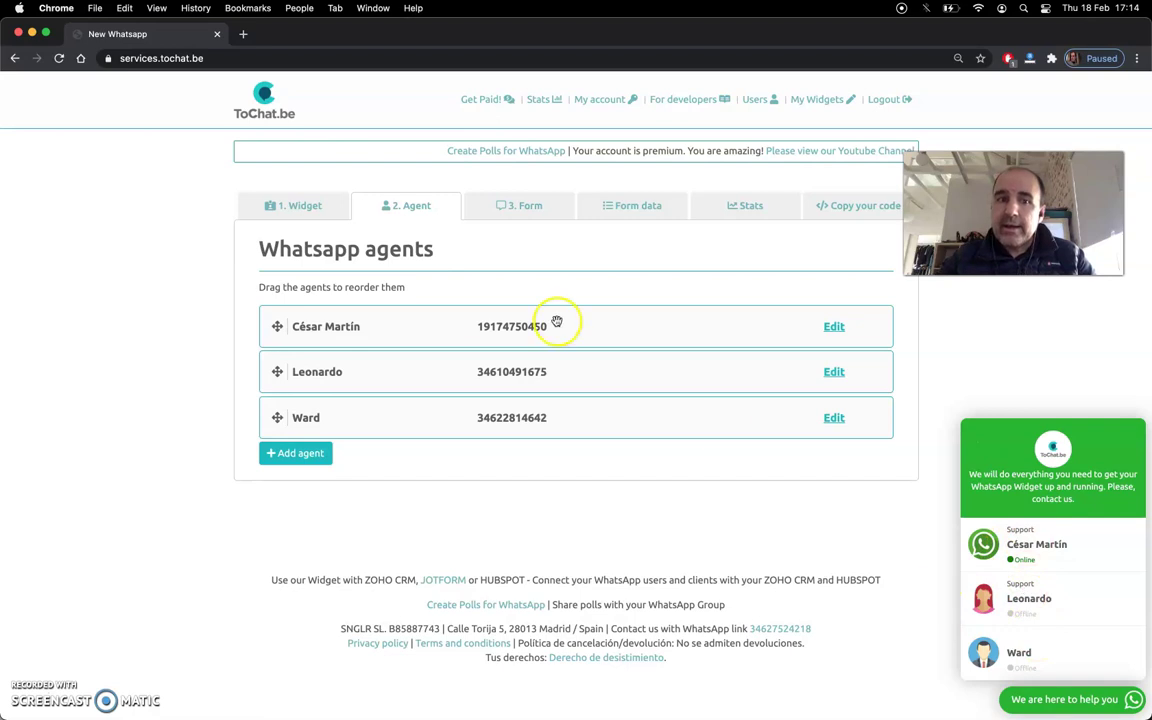
- Open the first WhatsApp agent for editing and examine its phone number field and the country code hint
click(761, 398)
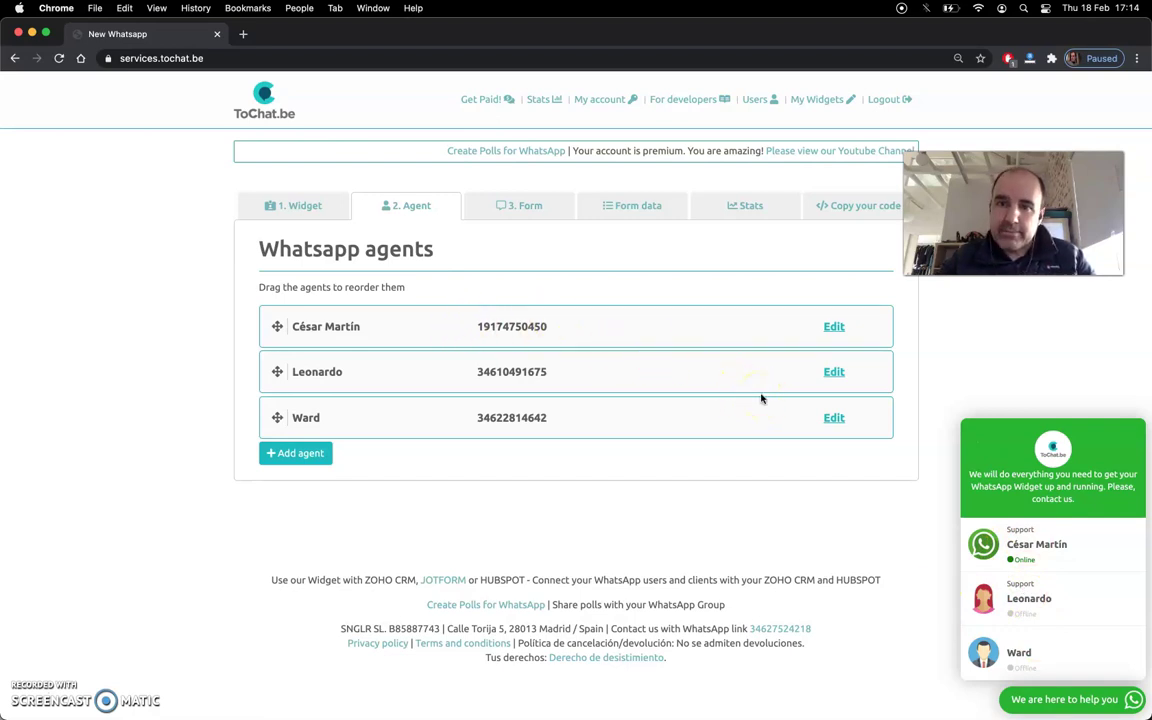
click(834, 327)
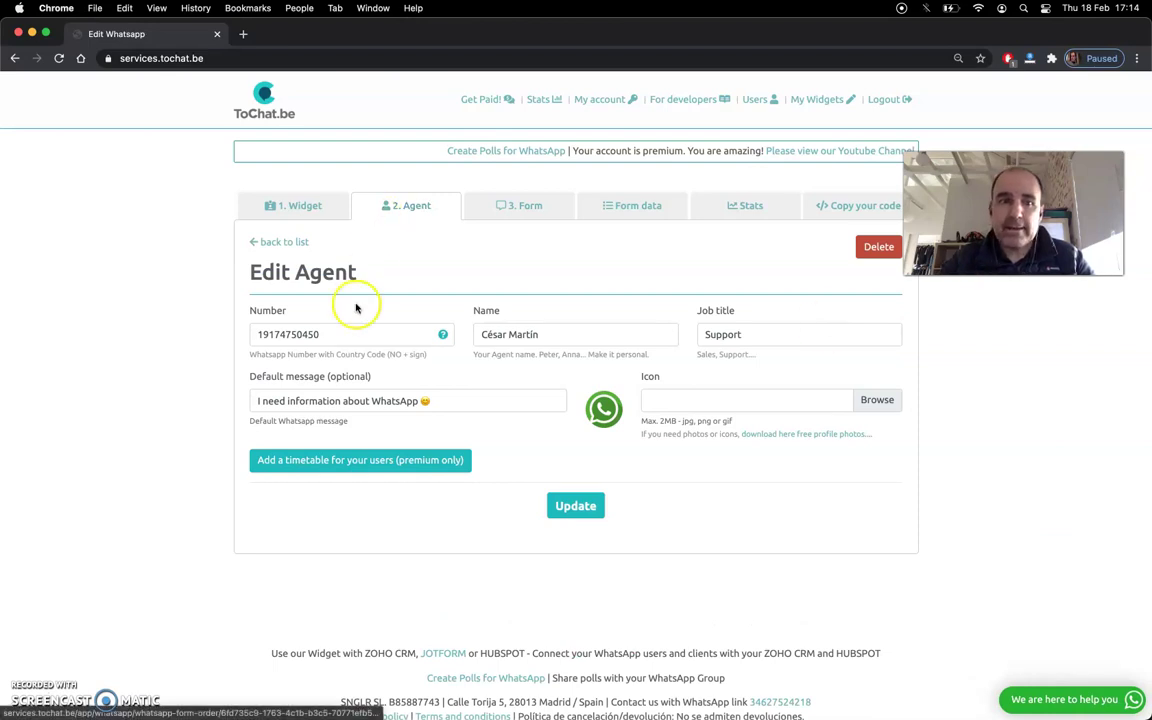
drag(334, 334, 237, 334)
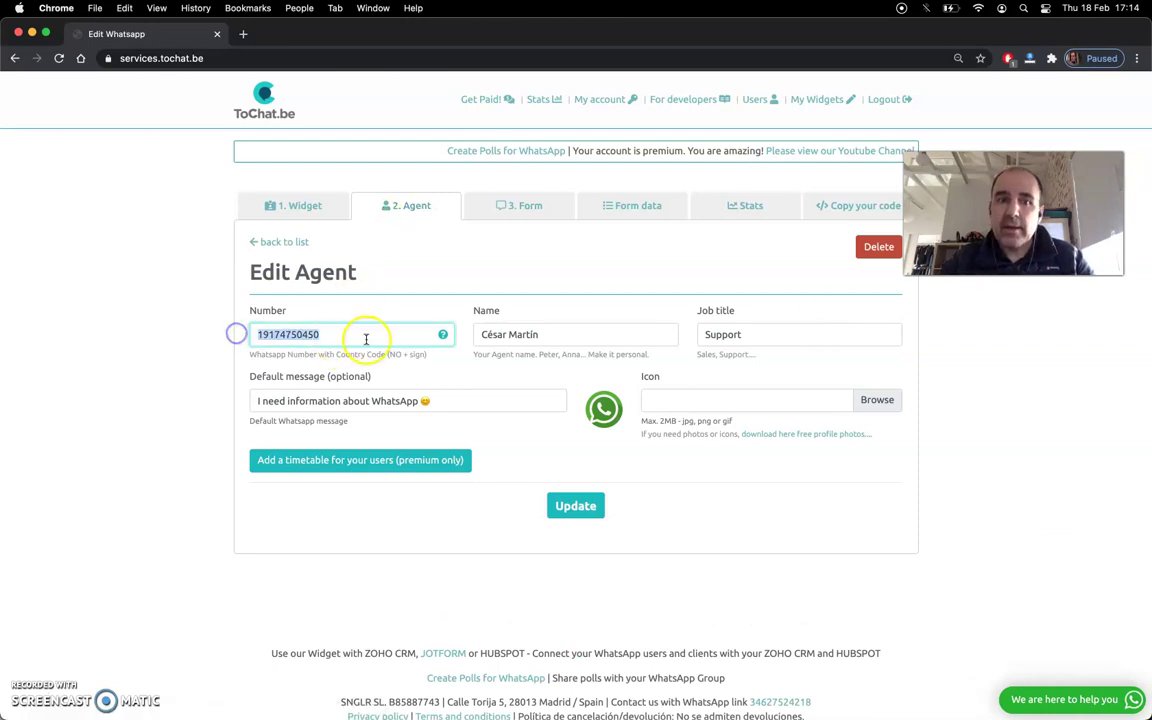
drag(336, 355, 371, 356)
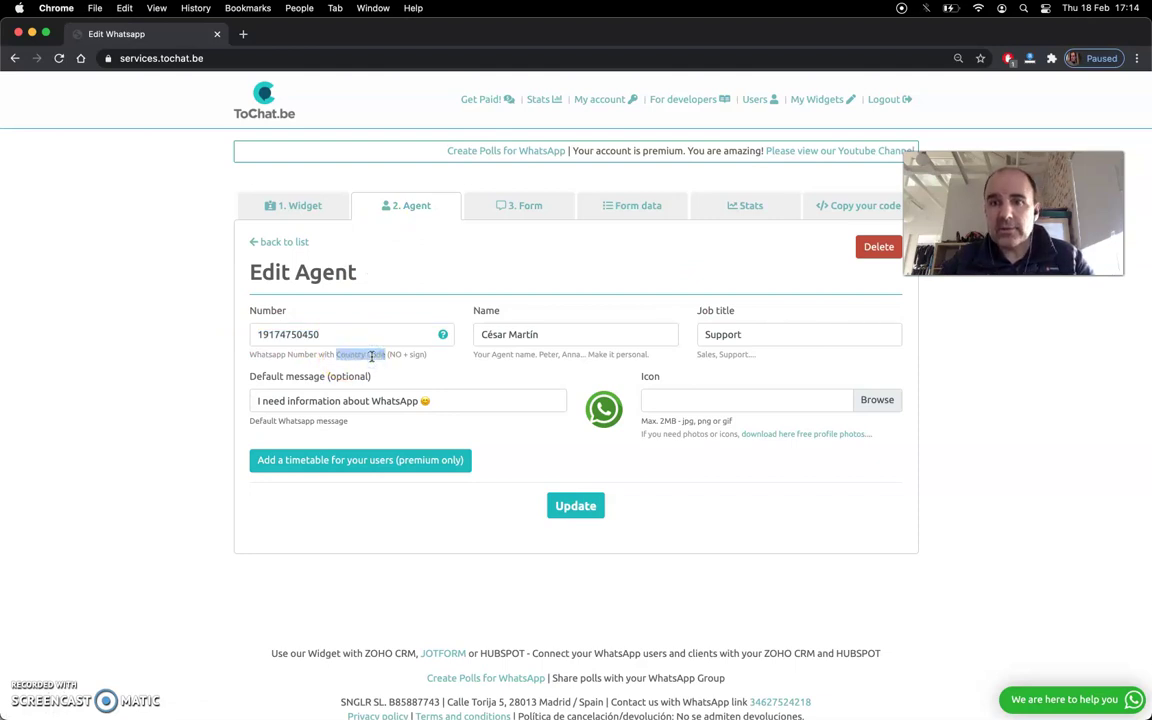
click(346, 352)
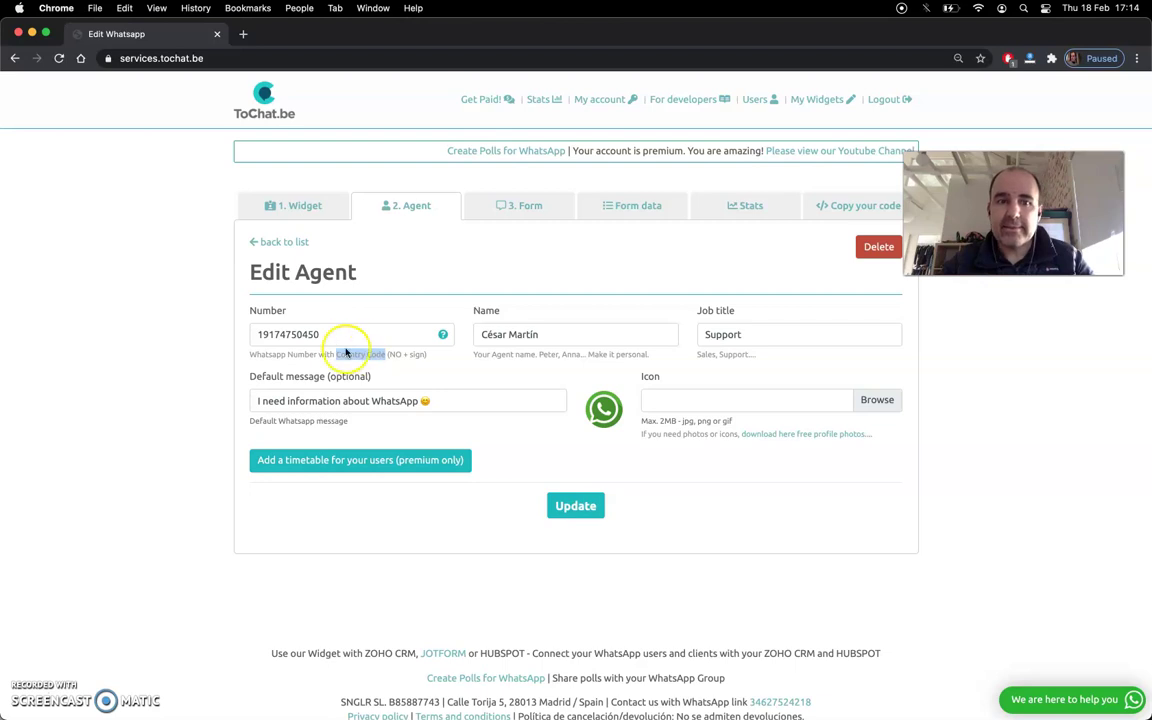
double_click(284, 334)
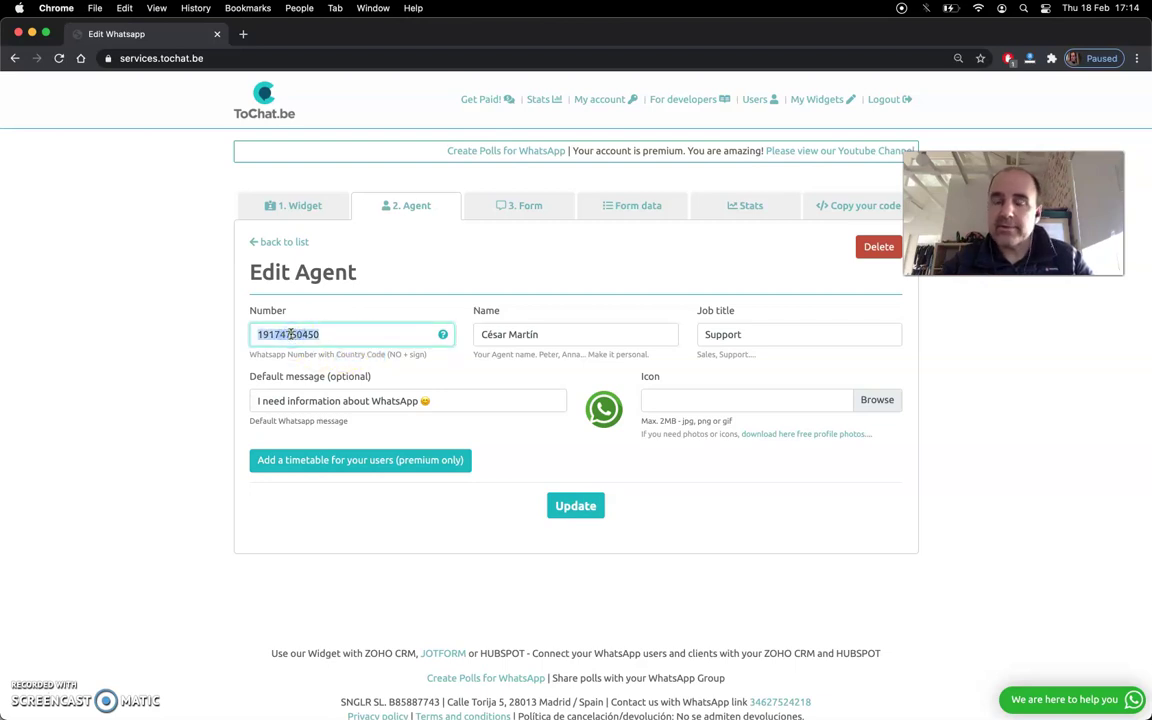
click(345, 366)
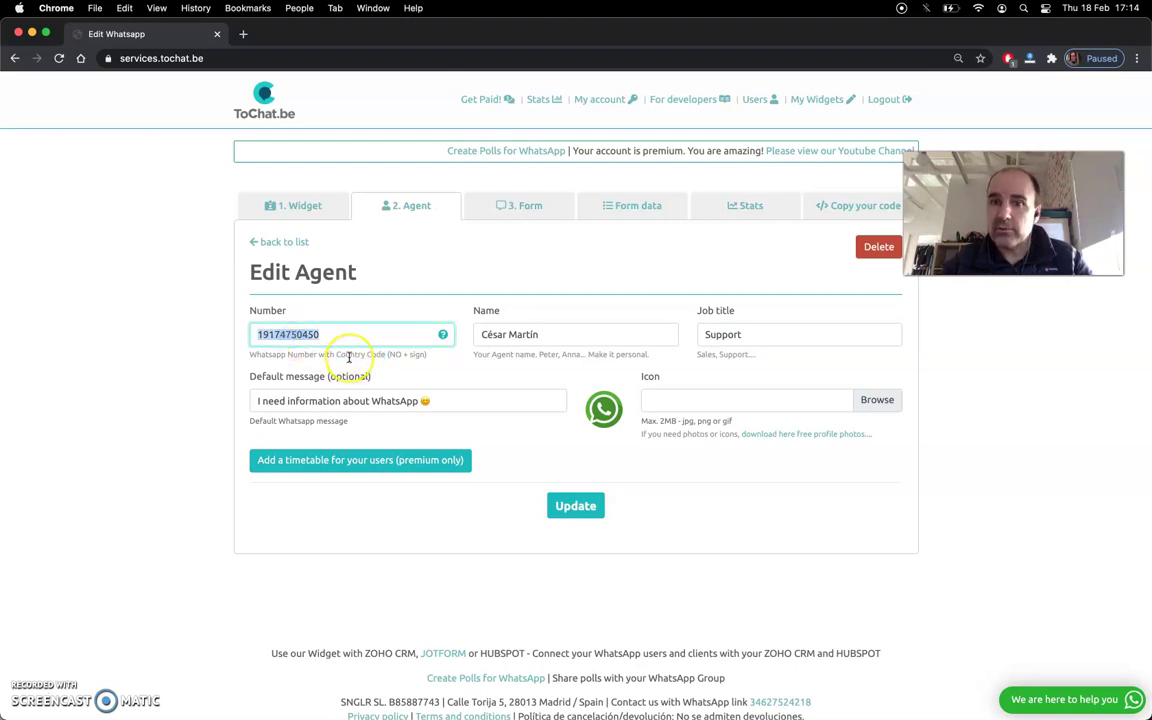
double_click(270, 332)
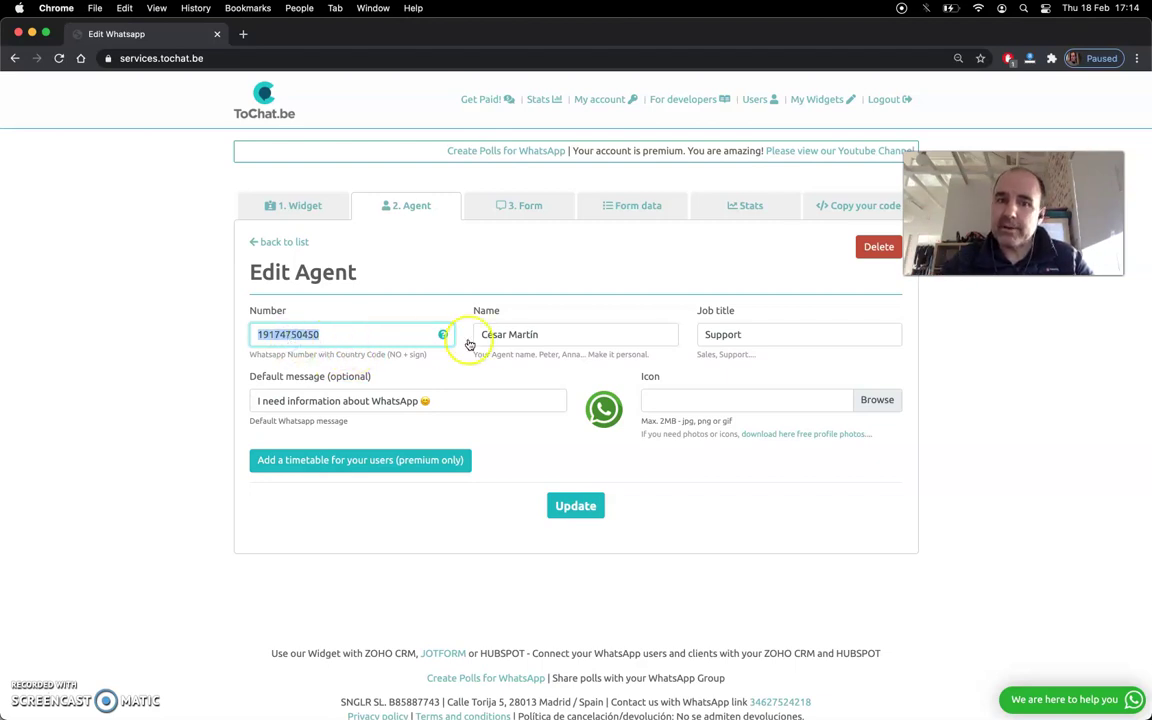
- Review the first agent's name, job title and default message fields
triple_click(512, 334)
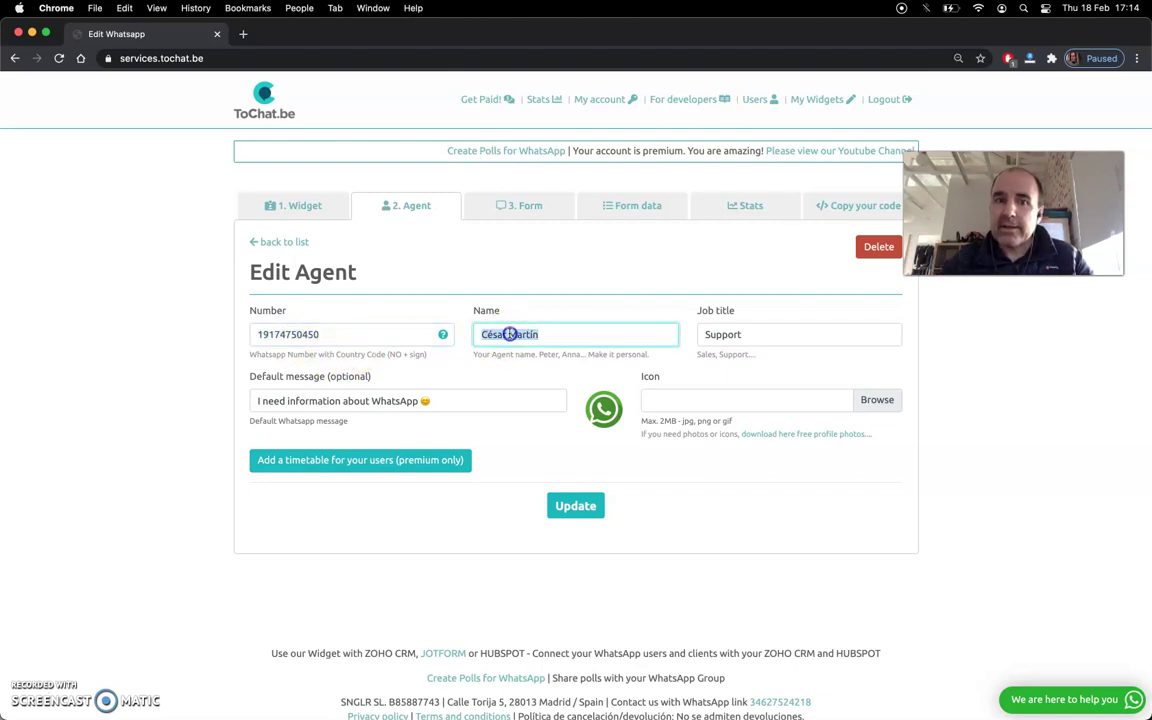
double_click(722, 334)
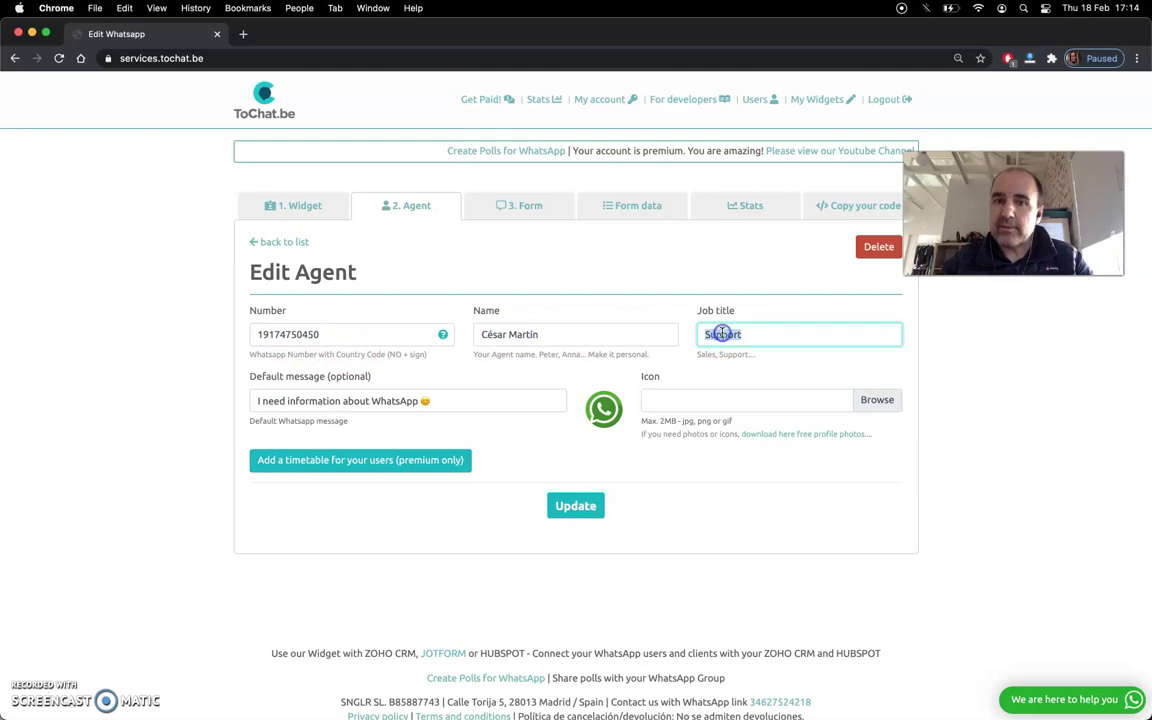
triple_click(395, 402)
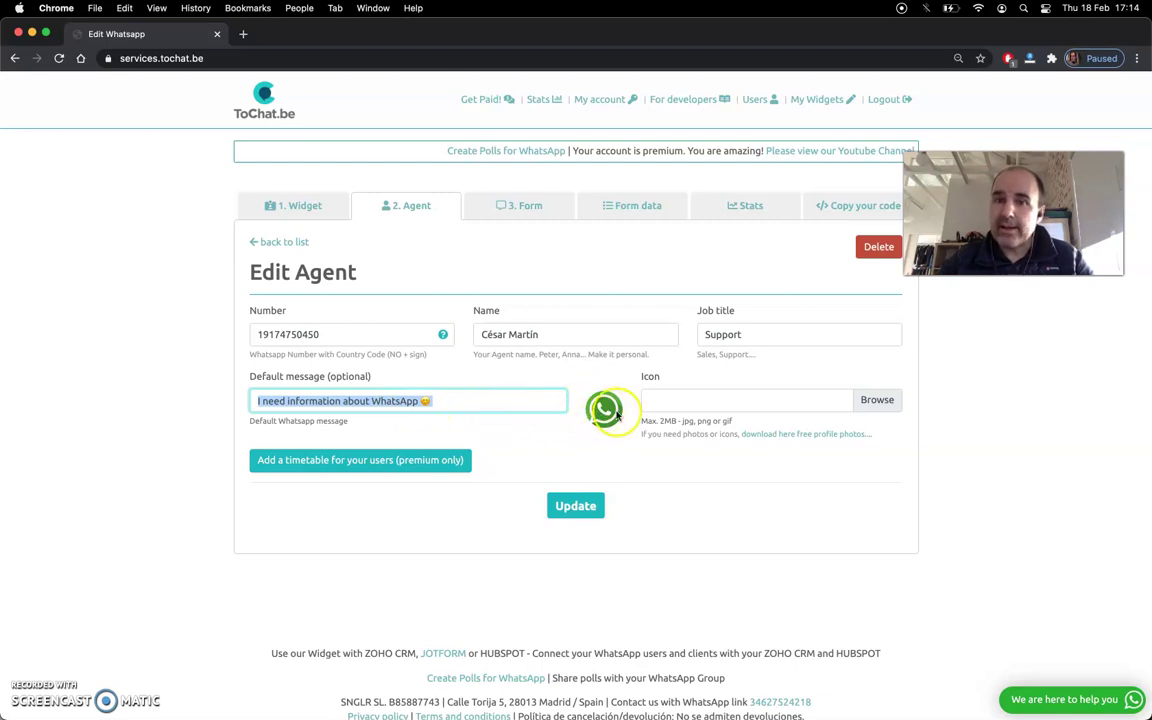
- Open the live chat popup to compare the first agent's icon and details, close it and open it again
click(1034, 702)
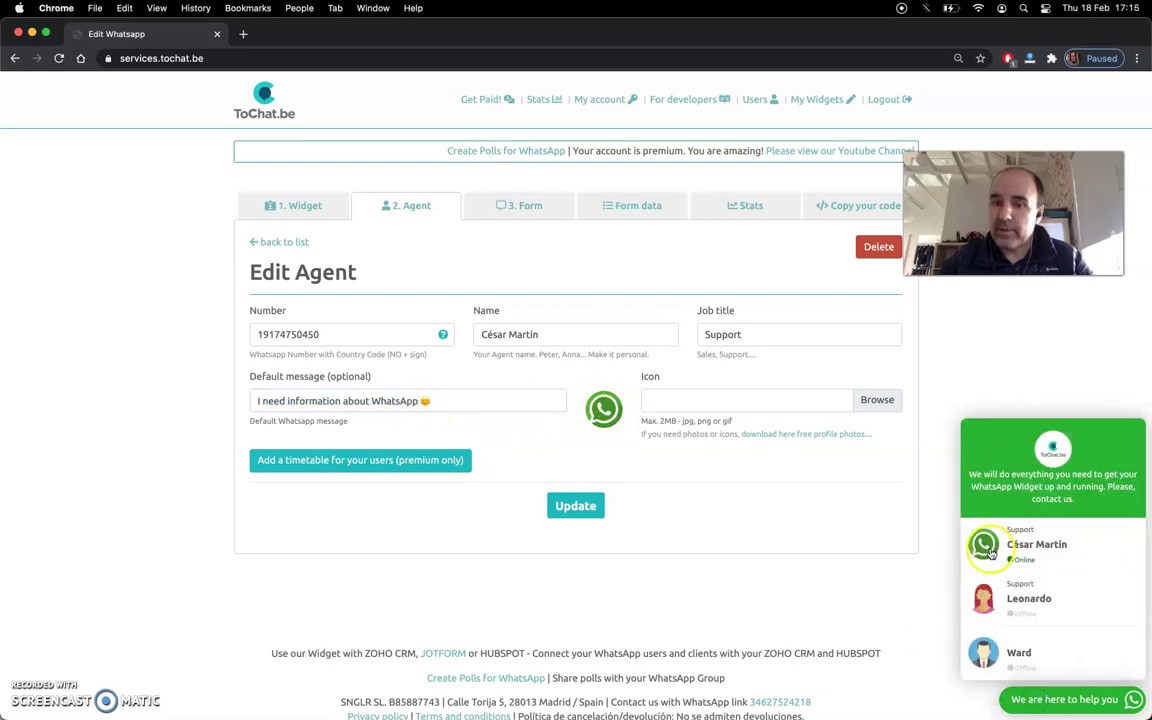
click(981, 449)
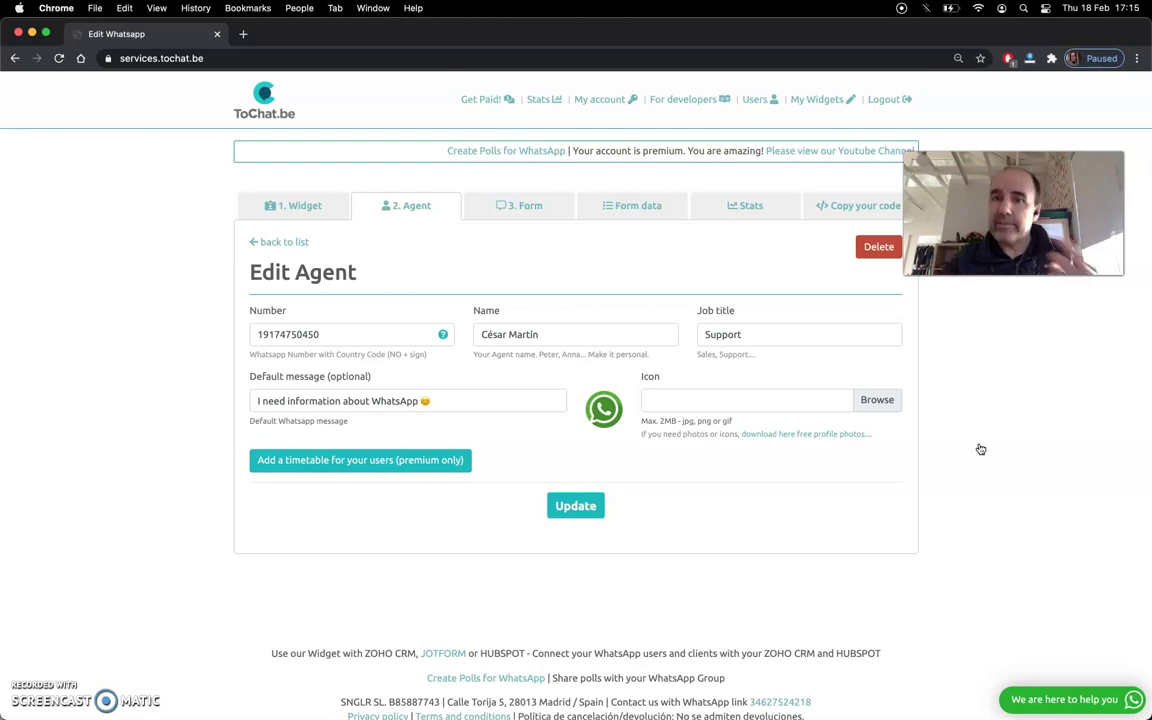
click(1040, 699)
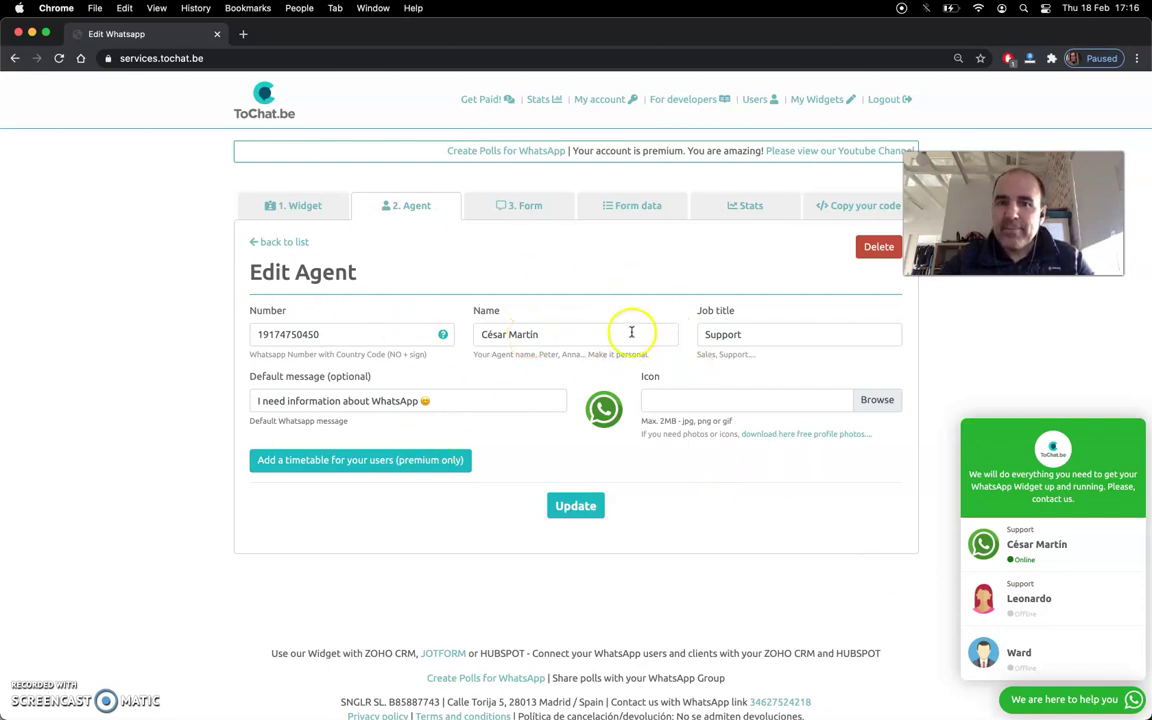
- Try to add a timetable for the first agent by submitting the 1 year subscription with a saved card, its expiry date and security code
click(348, 460)
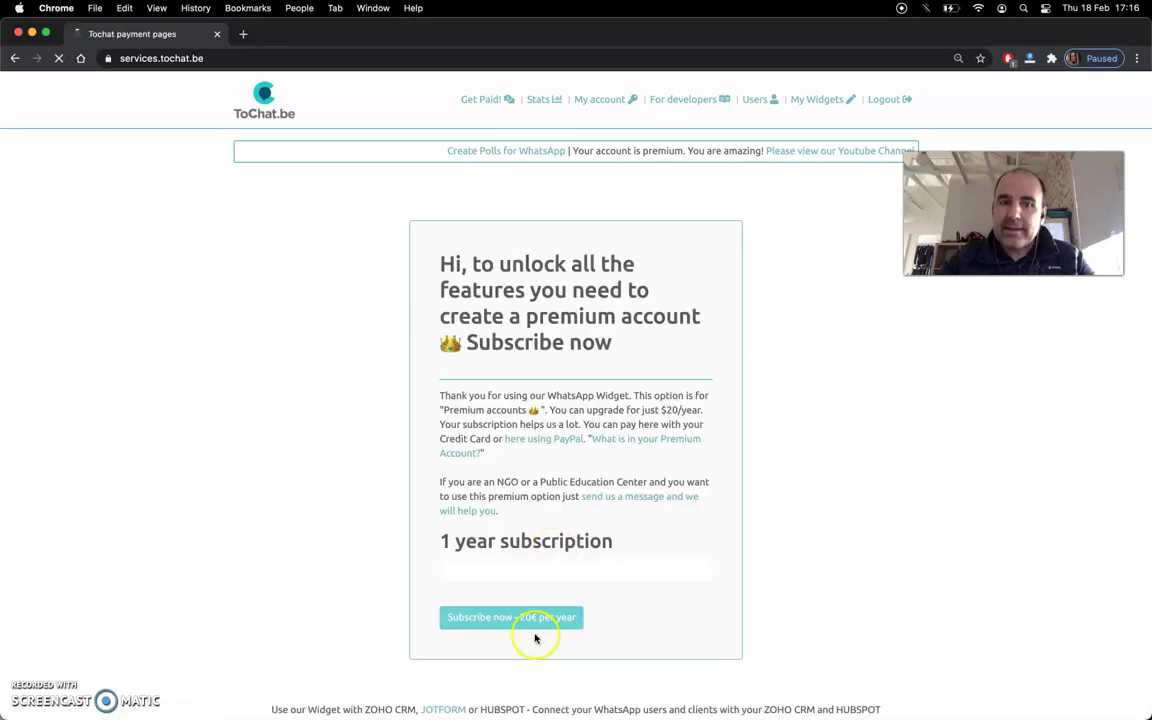
click(496, 563)
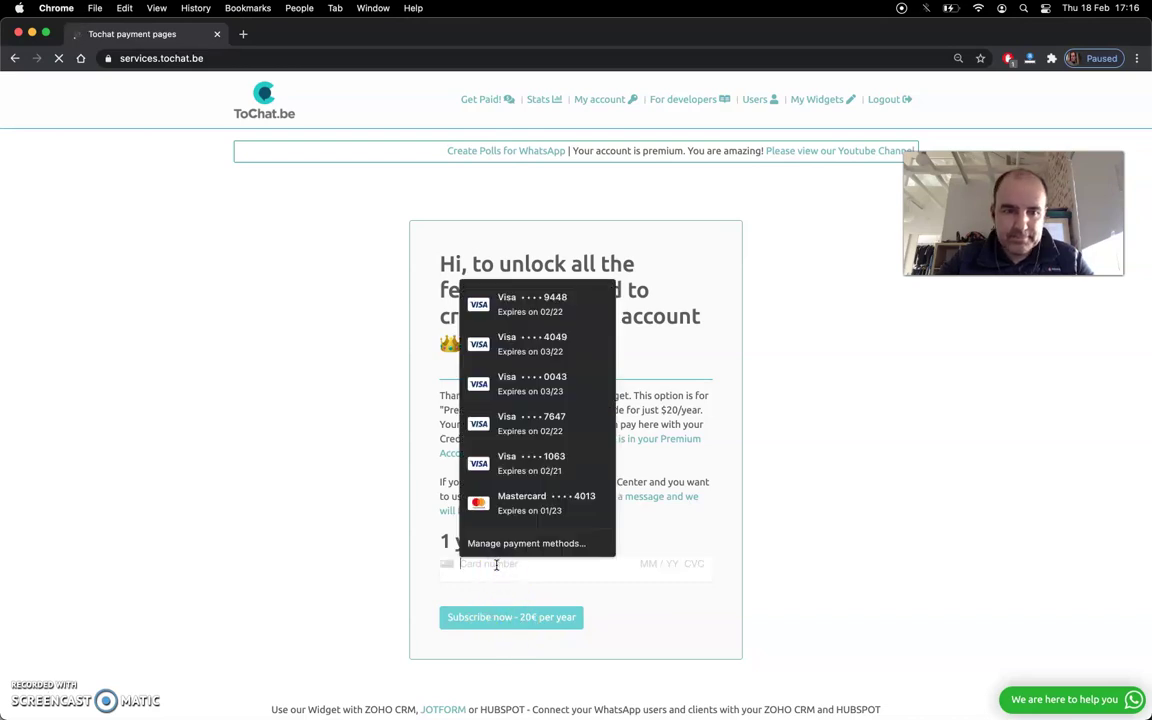
click(527, 342)
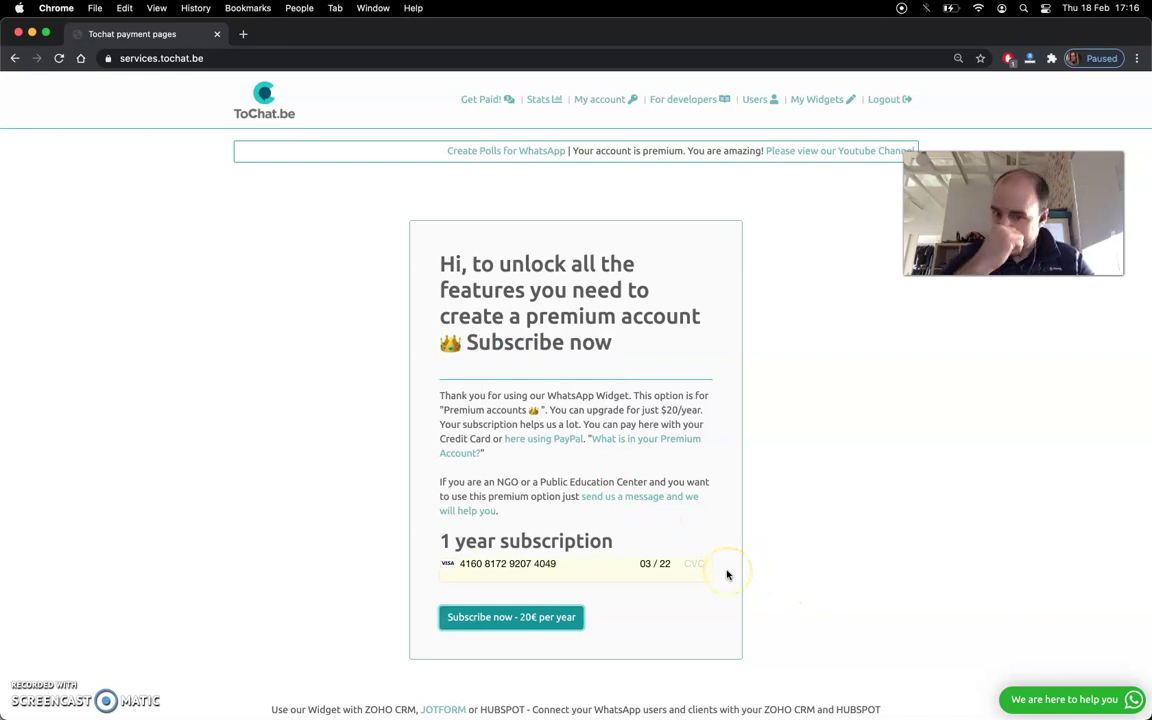
click(673, 566)
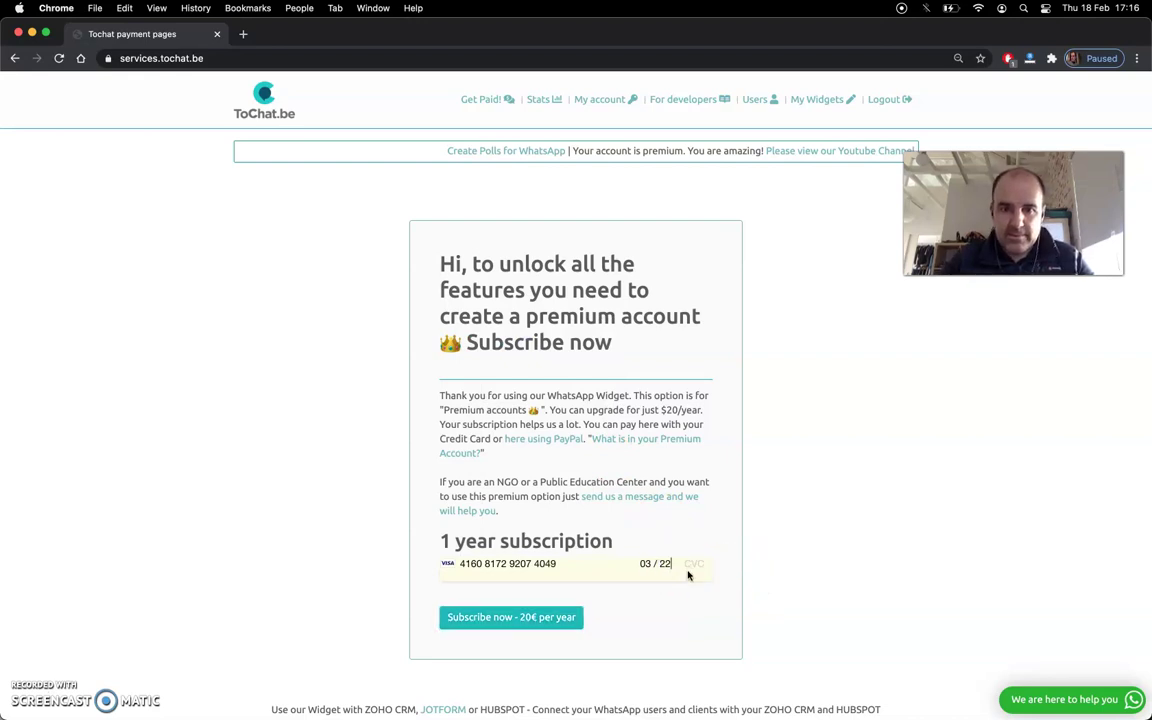
text(24)
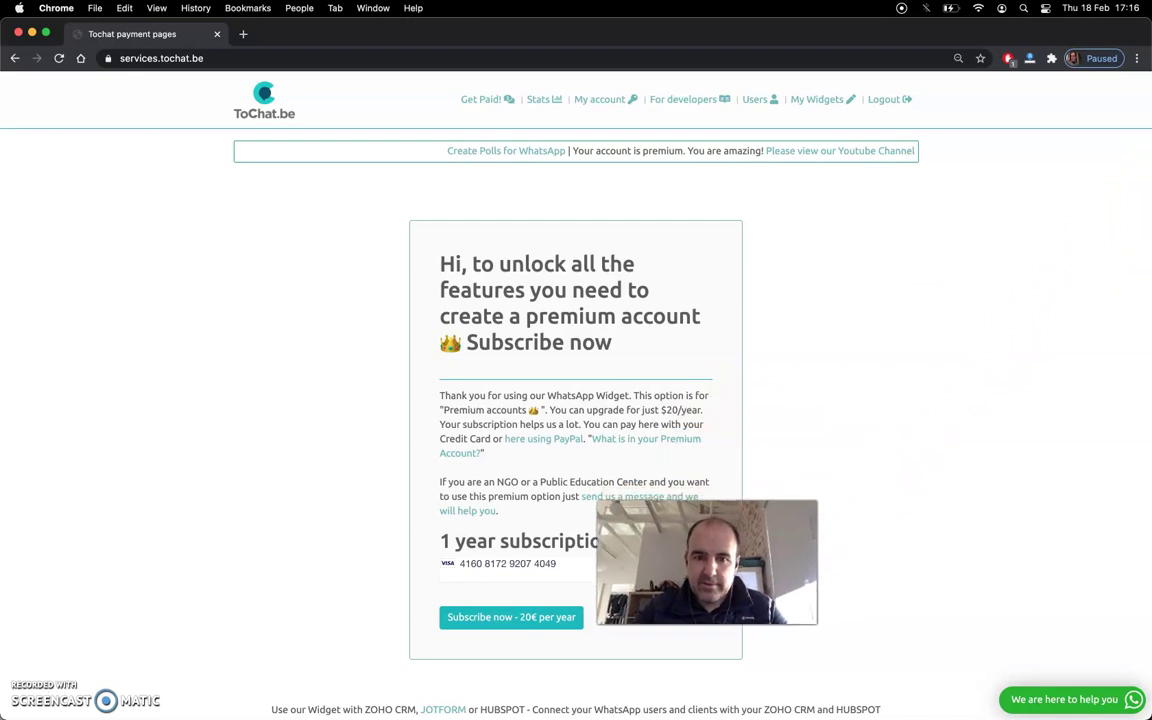
click(561, 563)
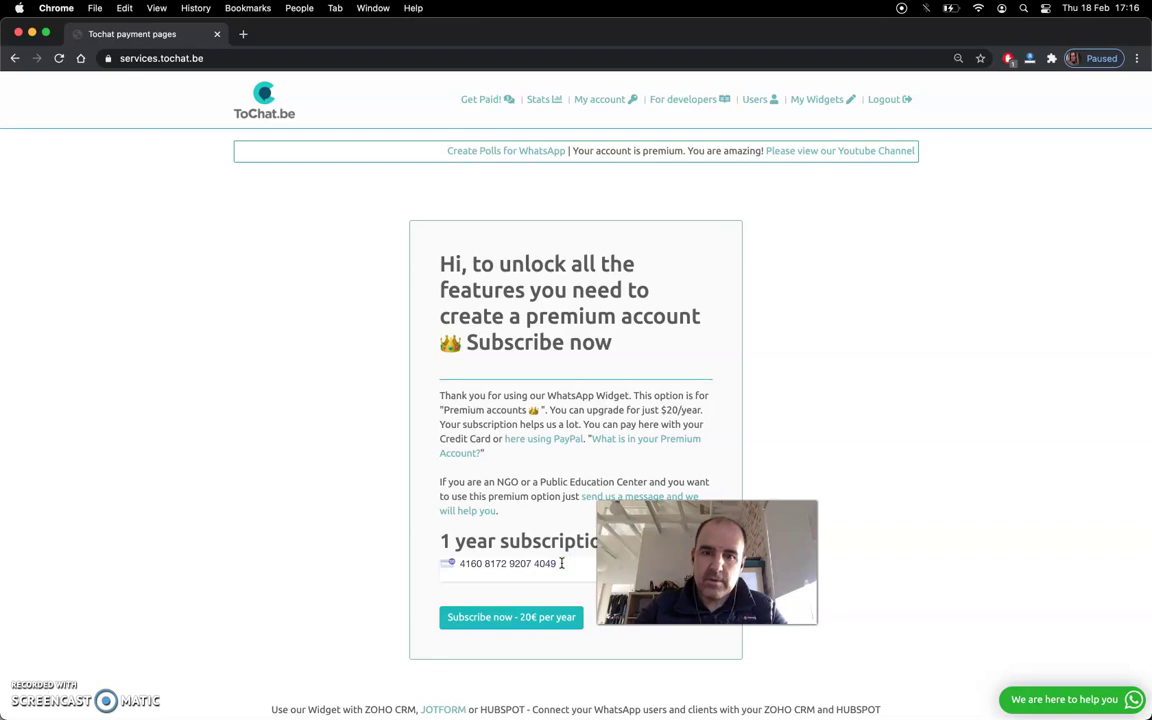
key(Return)
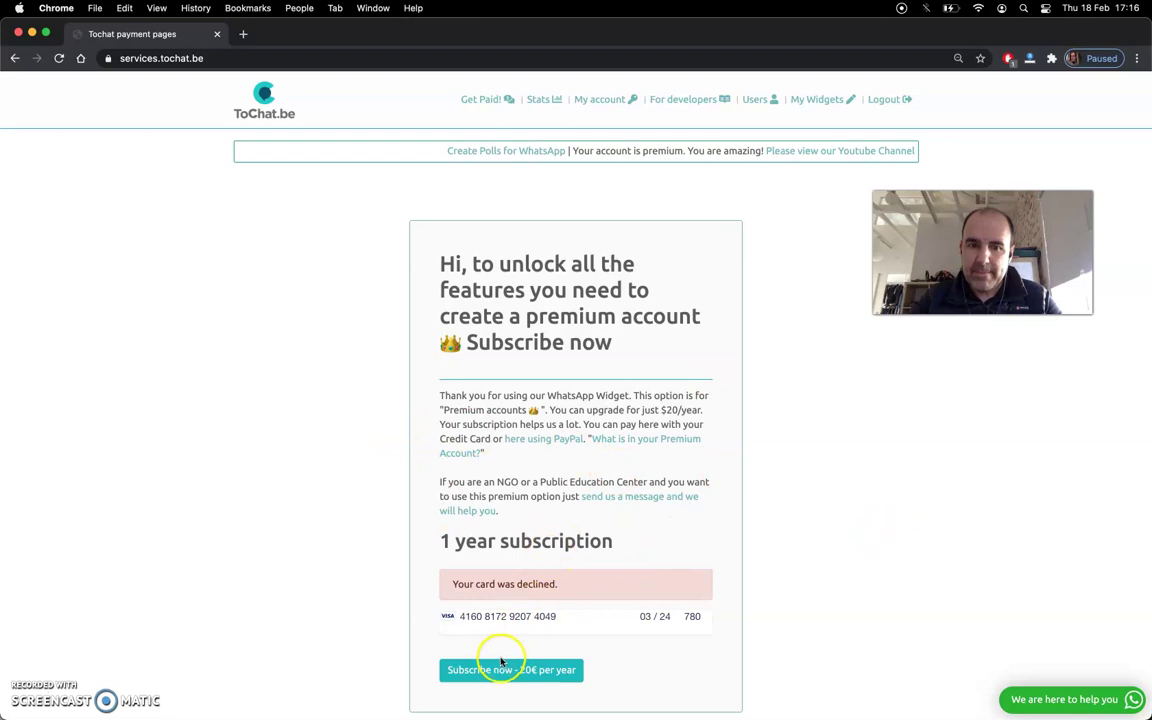
- Reopen the WhatsApp en TOCHATBE - SUPPORT widget and try to add a timetable for the second agent, leaving the subscription form's card details empty
click(752, 101)
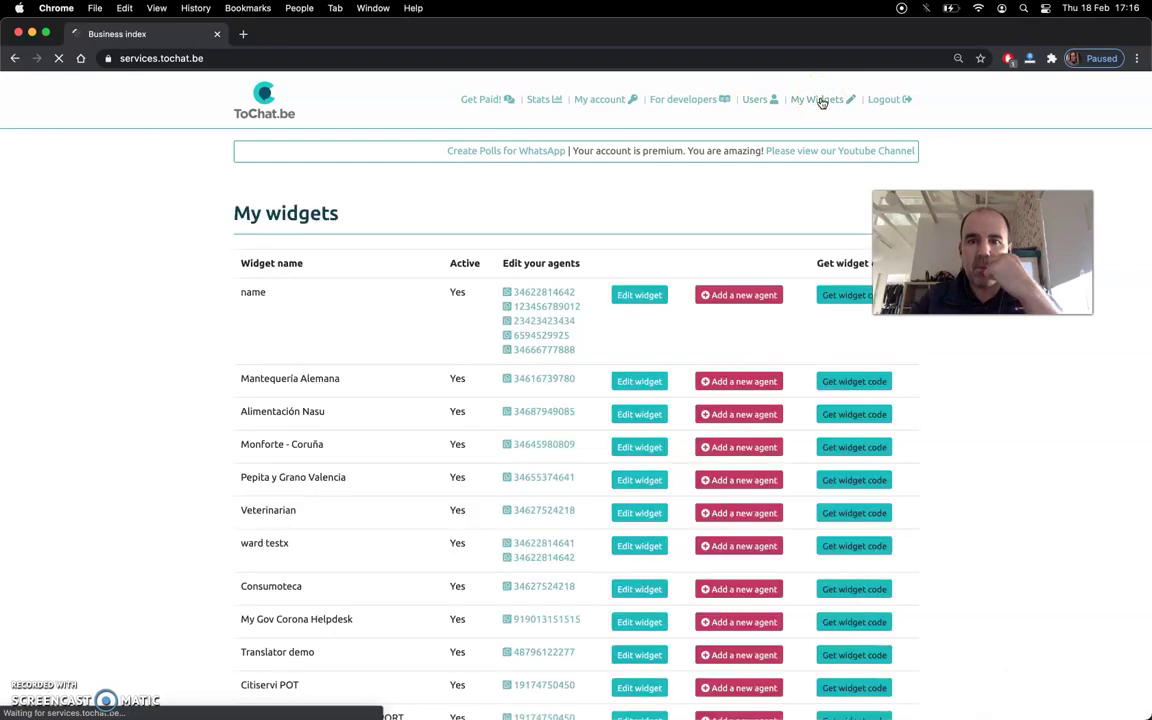
scroll(597, 275, down, 5)
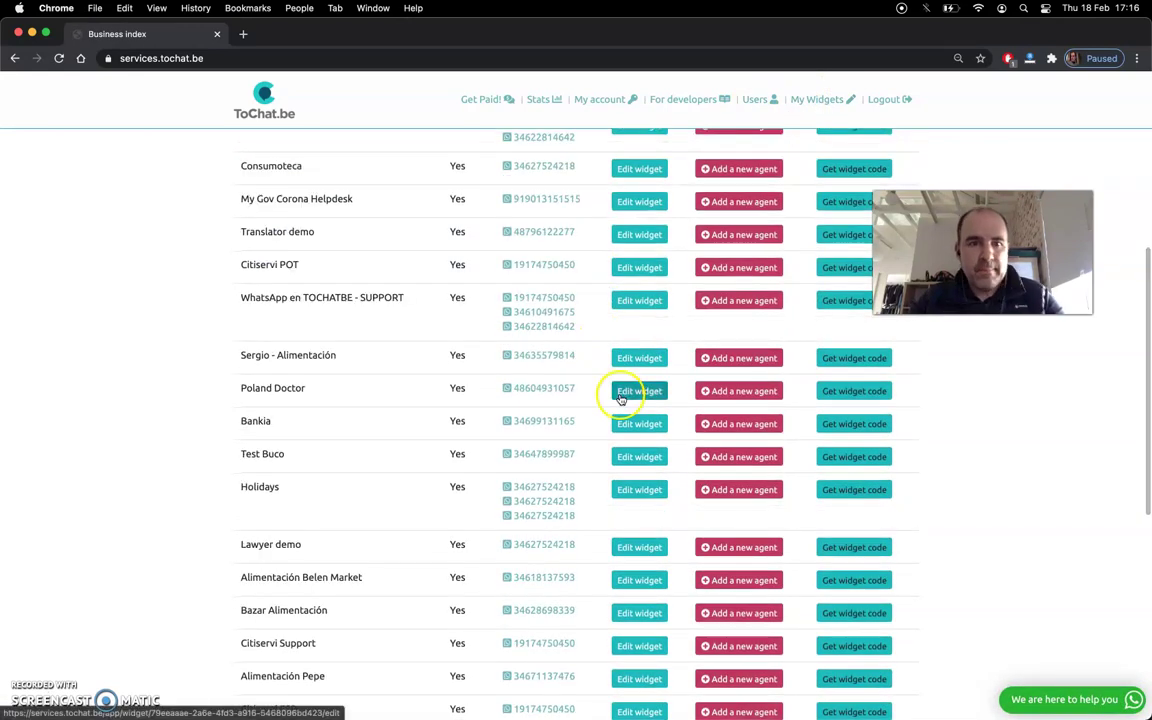
click(637, 301)
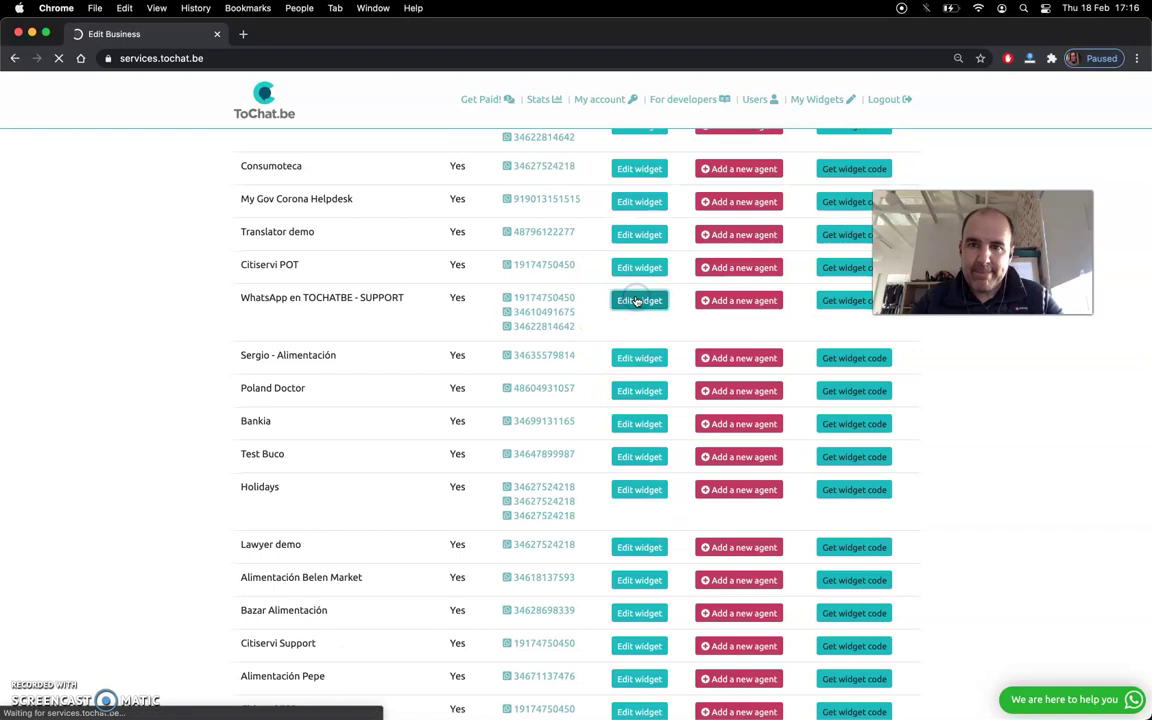
click(427, 208)
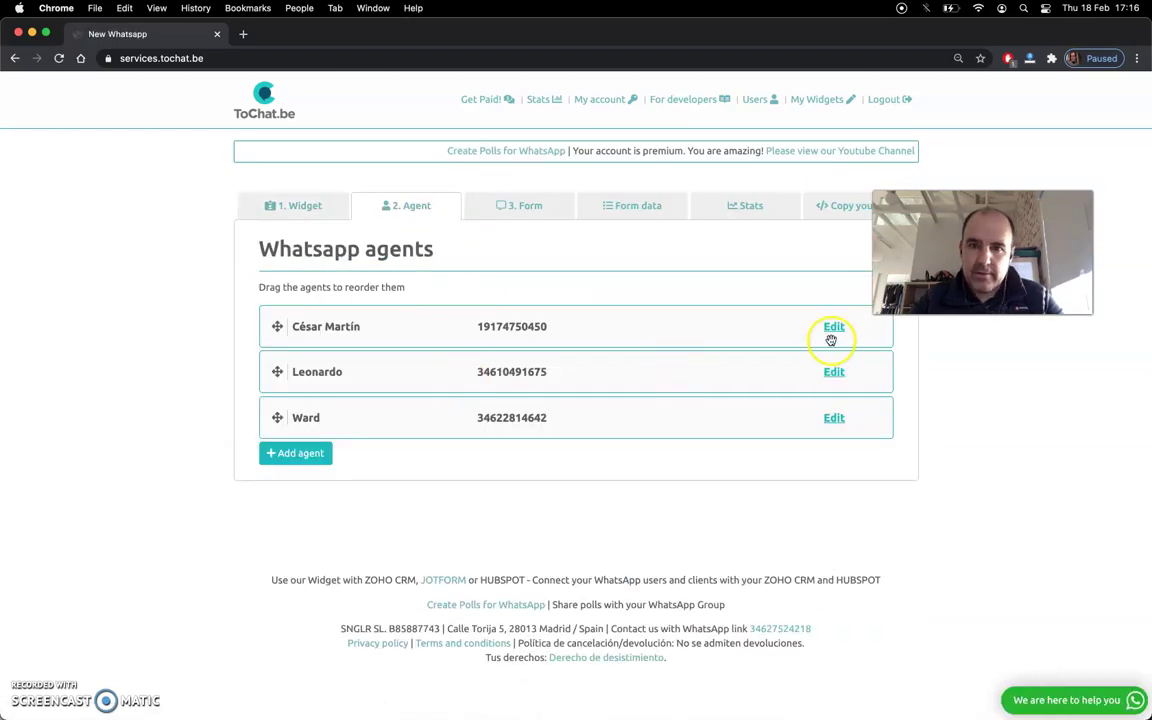
click(834, 371)
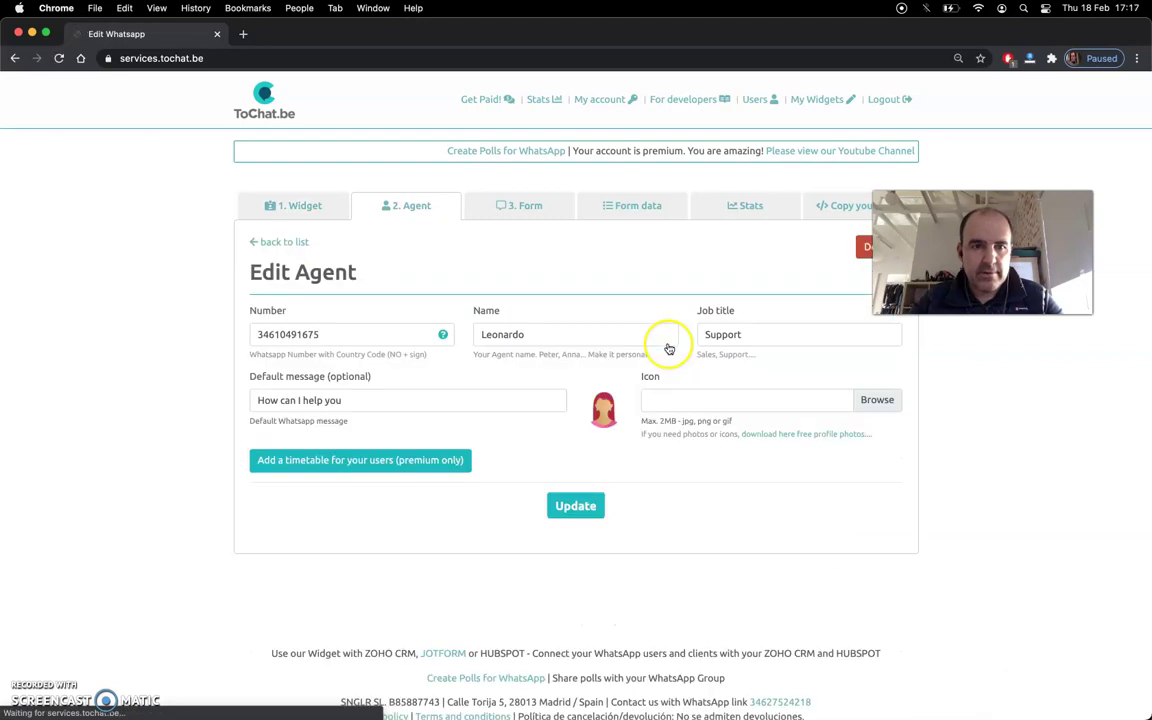
click(413, 463)
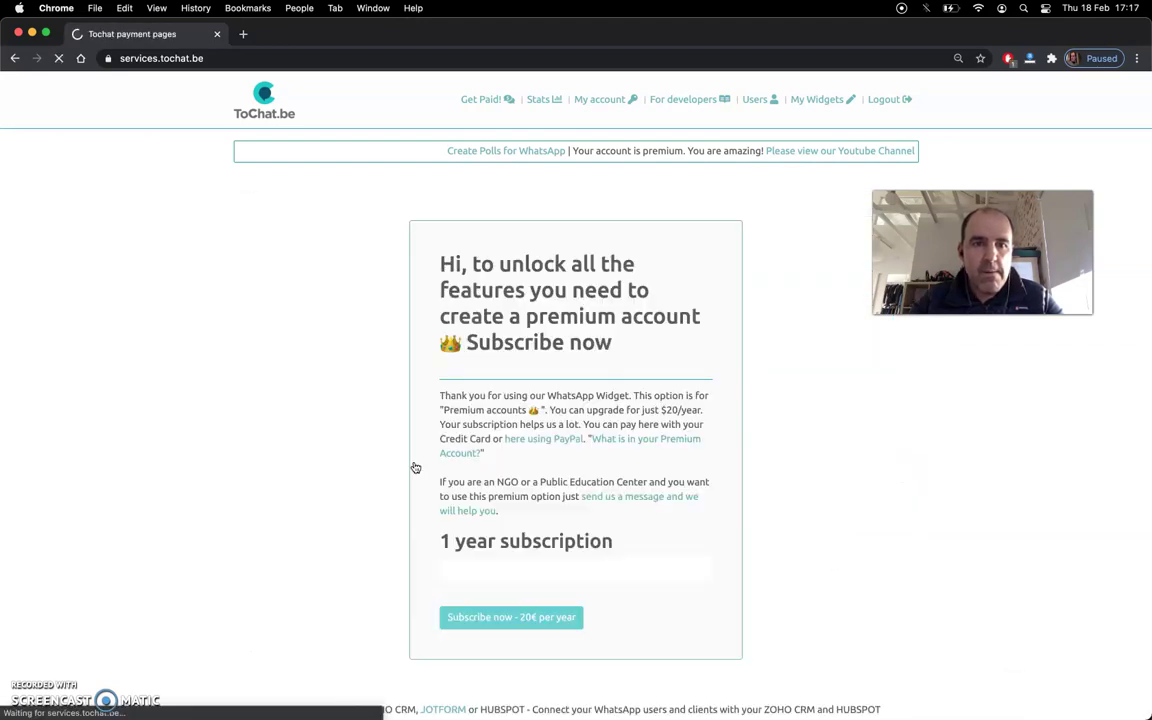
click(547, 562)
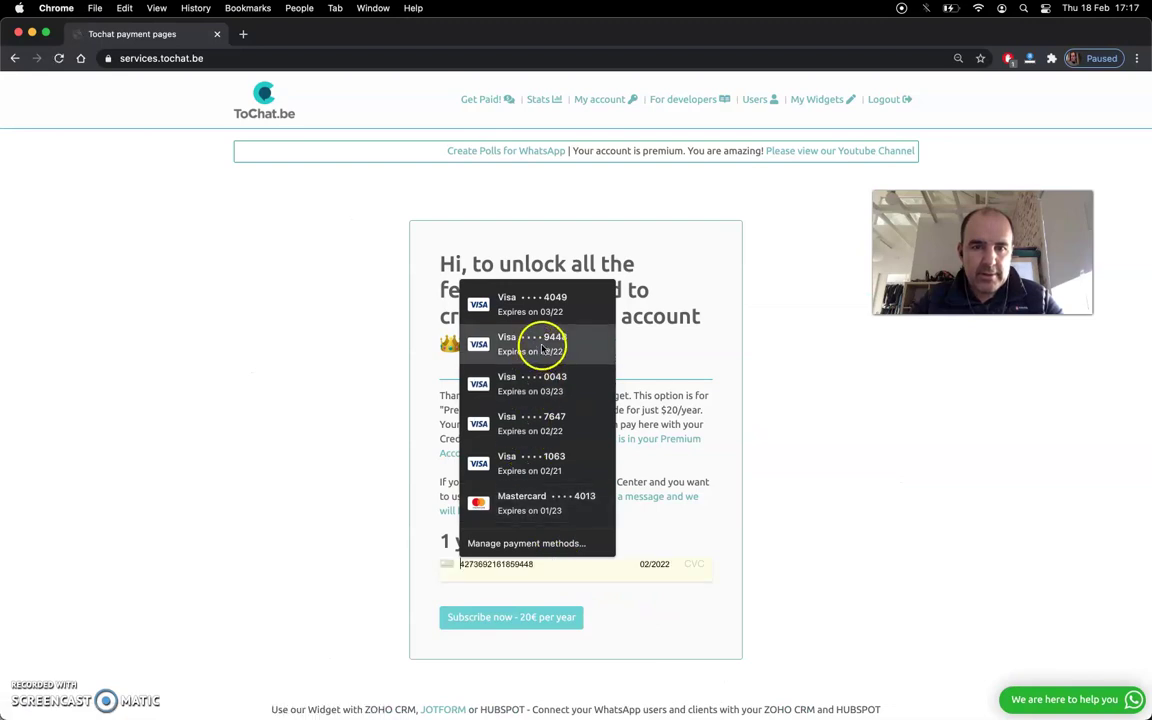
click(744, 462)
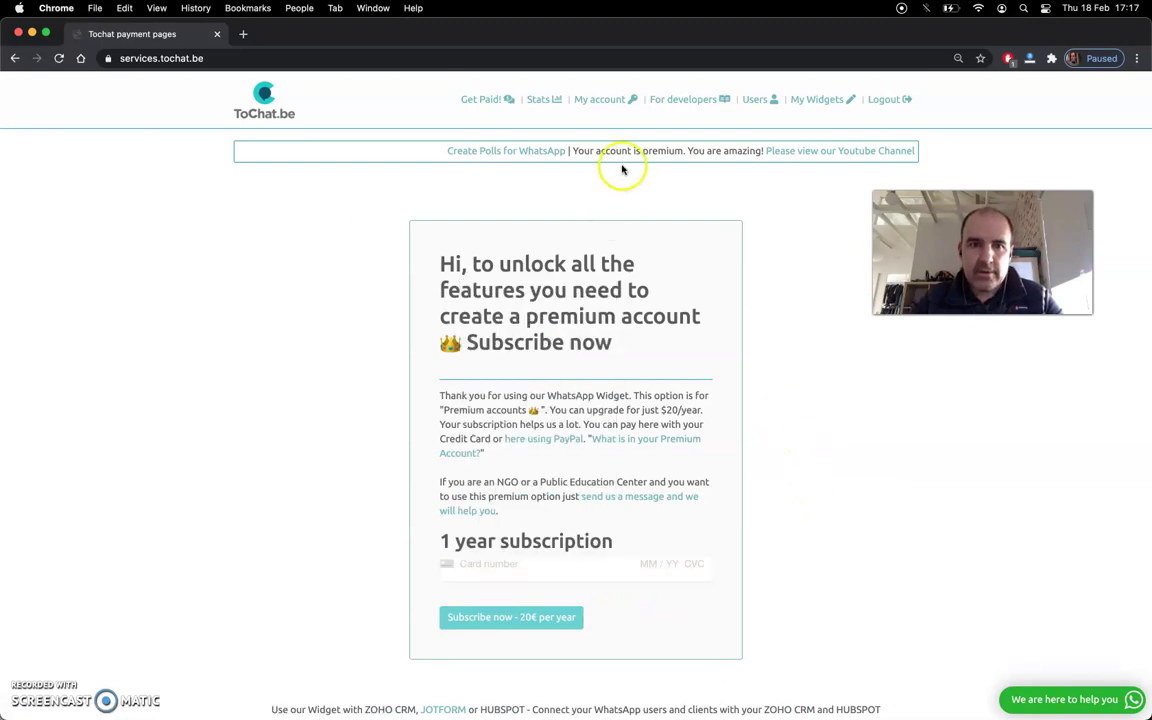
- Return to the WhatsApp en TOCHATBE - SUPPORT widget and open the third agent in its list for editing
click(814, 100)
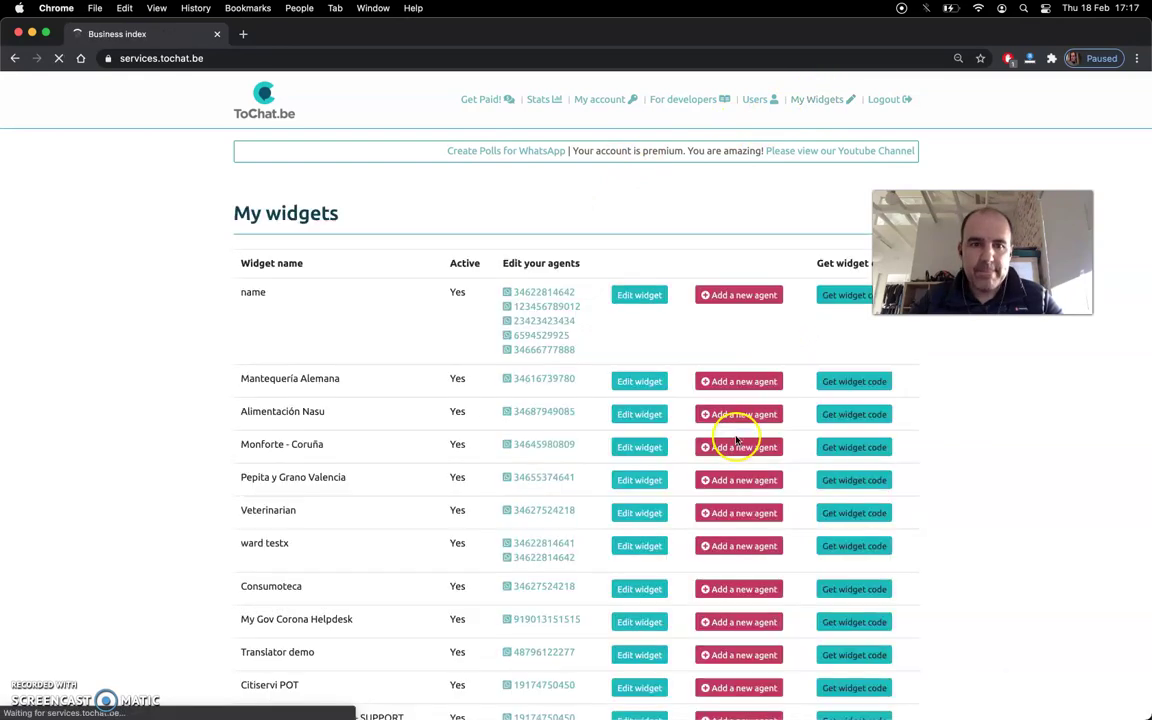
scroll(510, 405, down, 3)
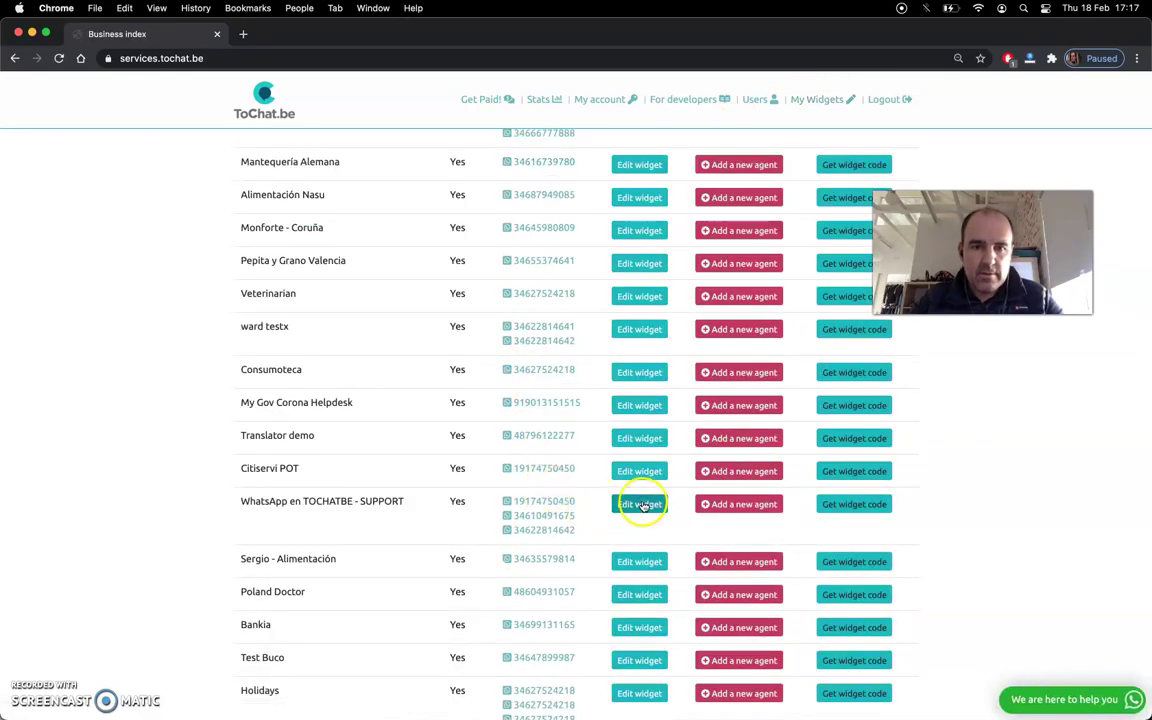
click(643, 505)
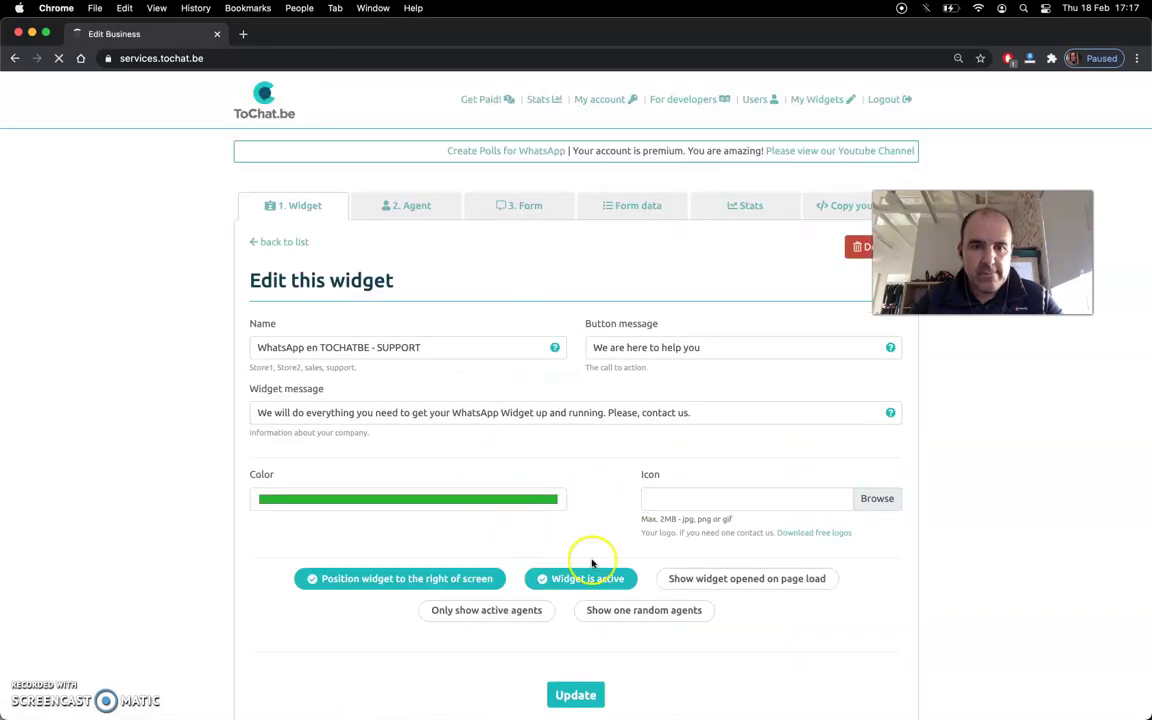
click(520, 202)
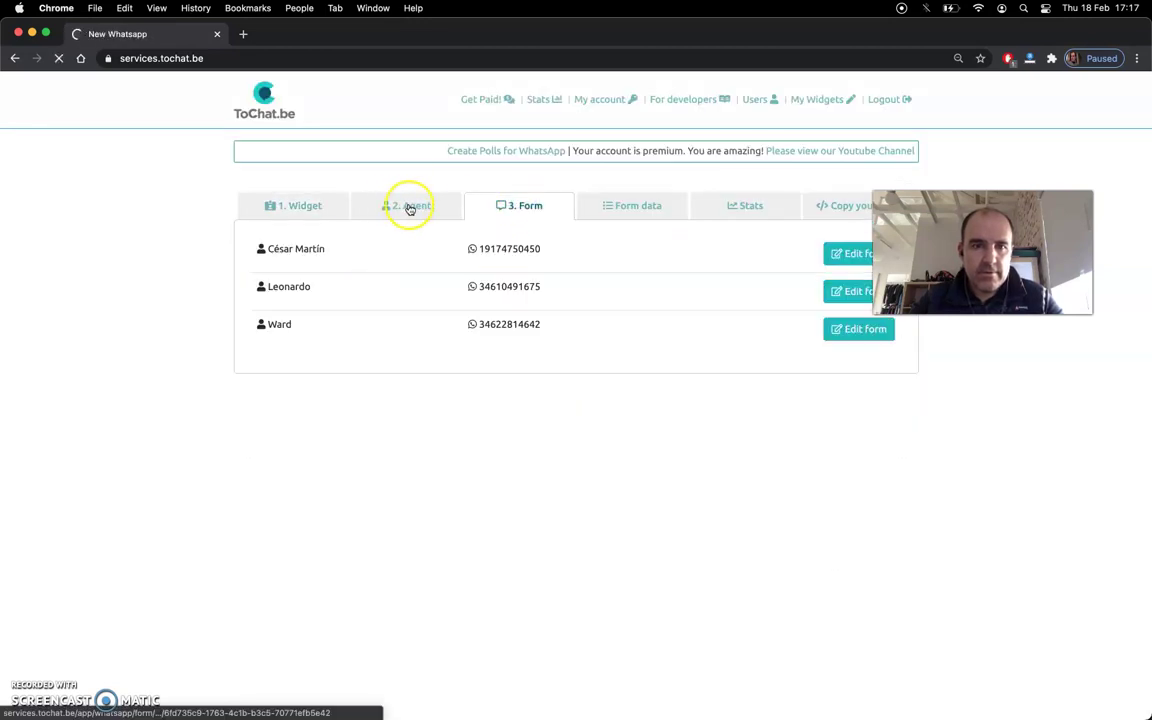
click(409, 207)
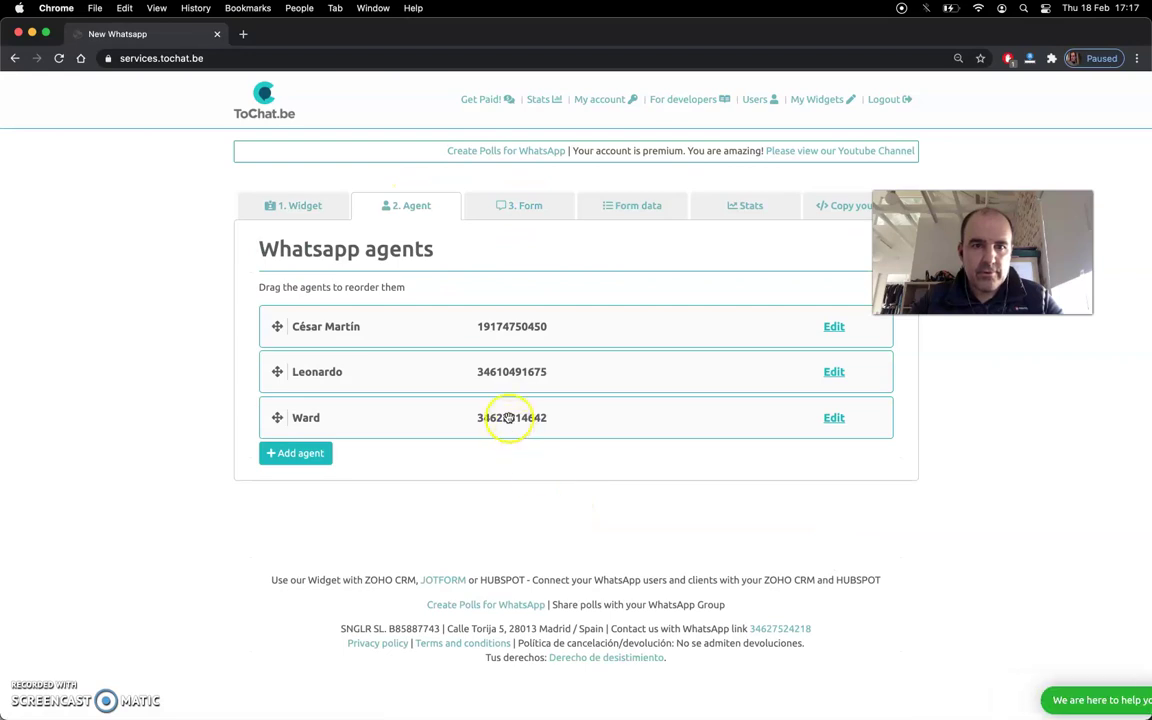
click(834, 418)
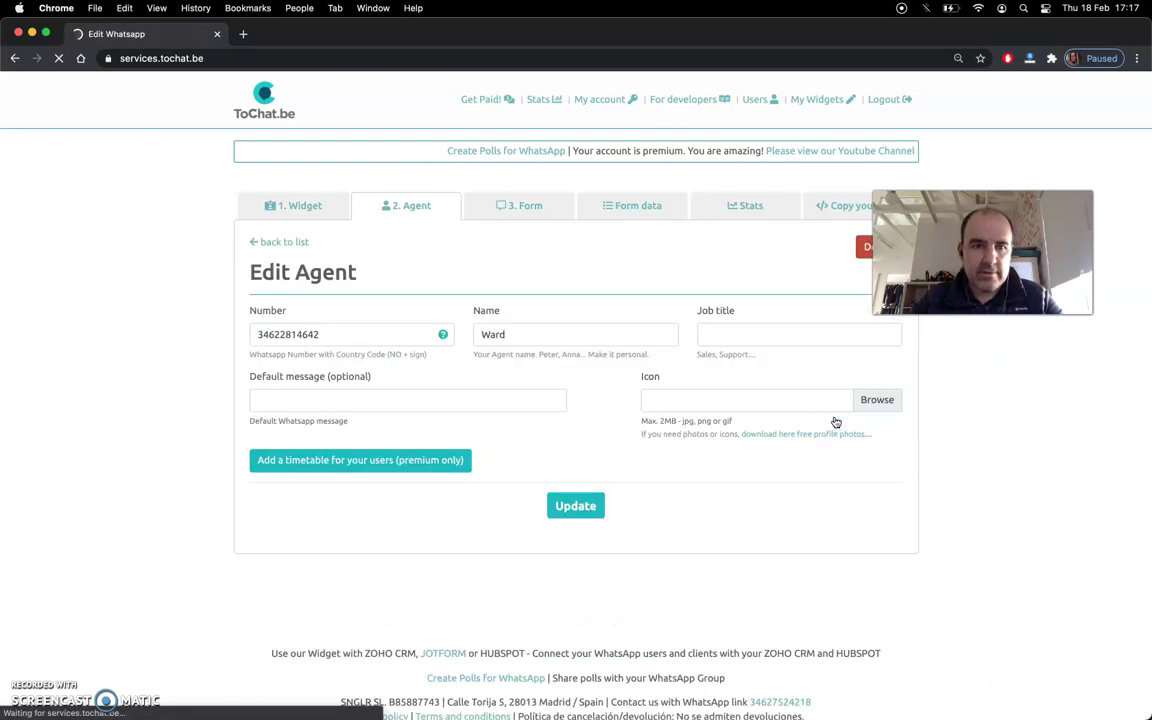
- Open the first agent's form for editing and compare it with the agent's form in the live chat popup, selecting USA as the country
click(525, 205)
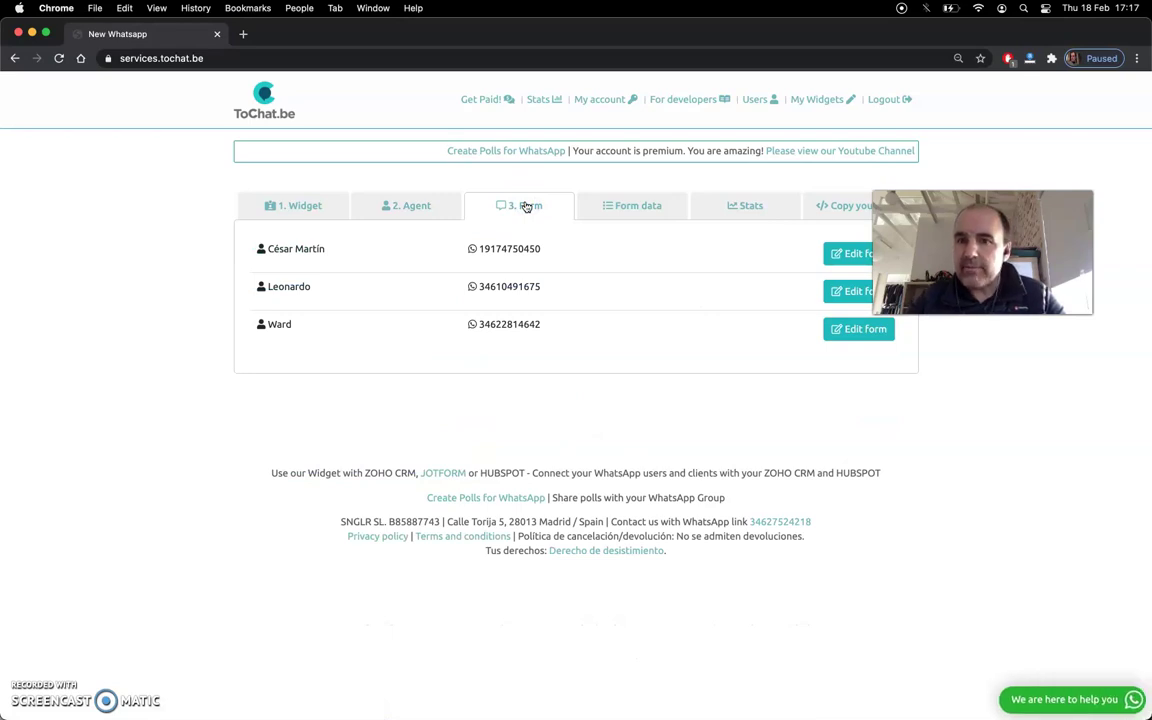
click(860, 255)
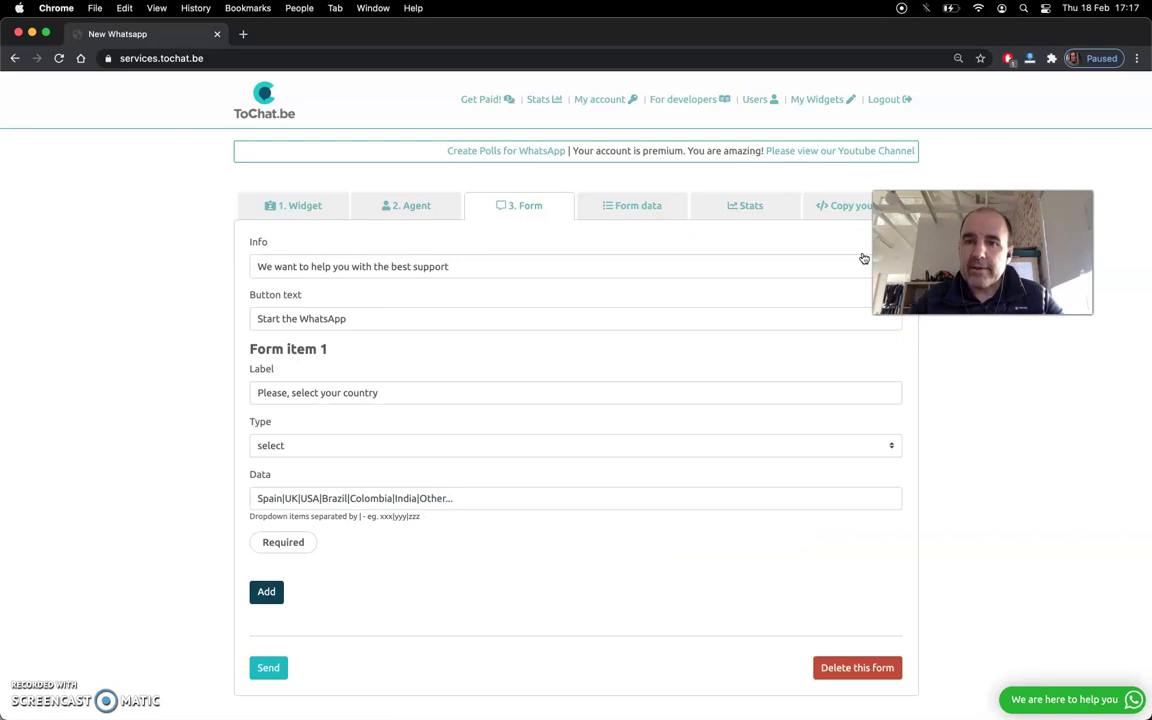
click(1083, 702)
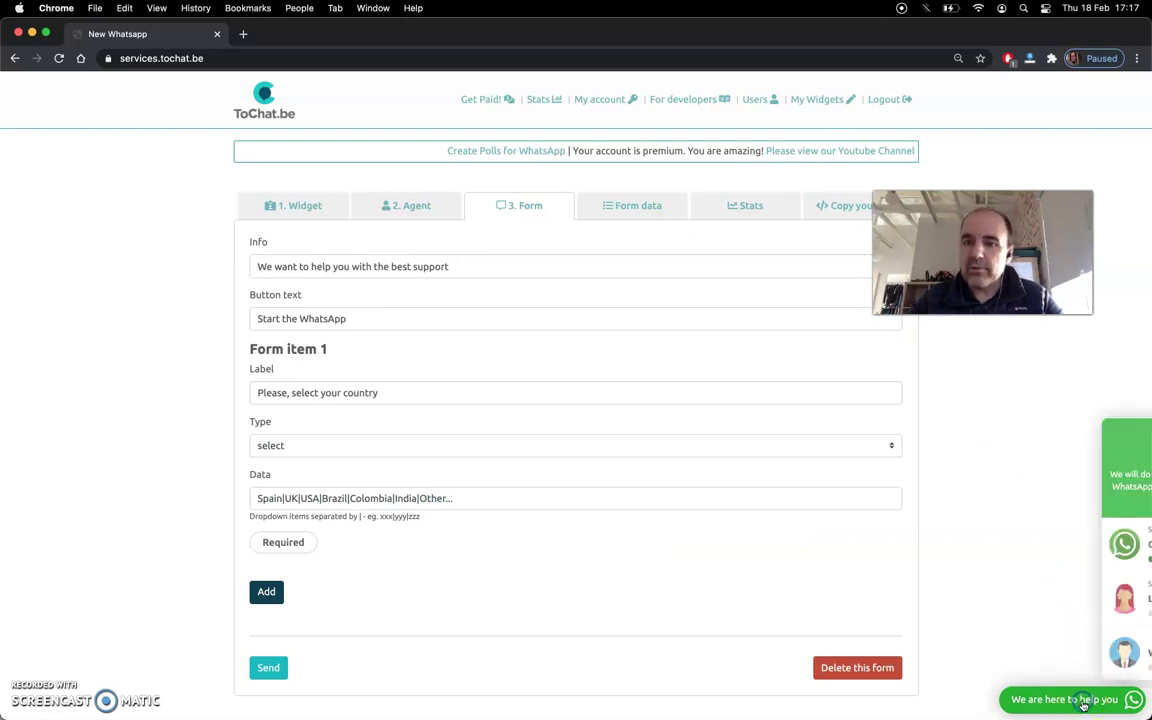
click(1047, 541)
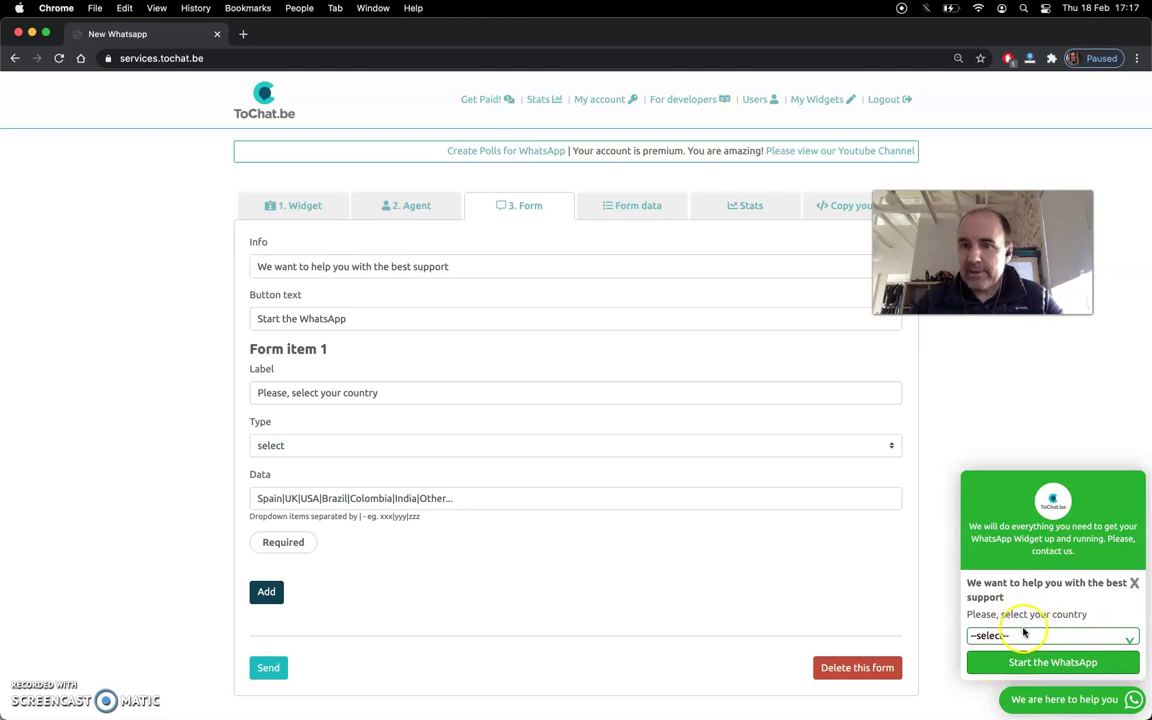
click(1023, 634)
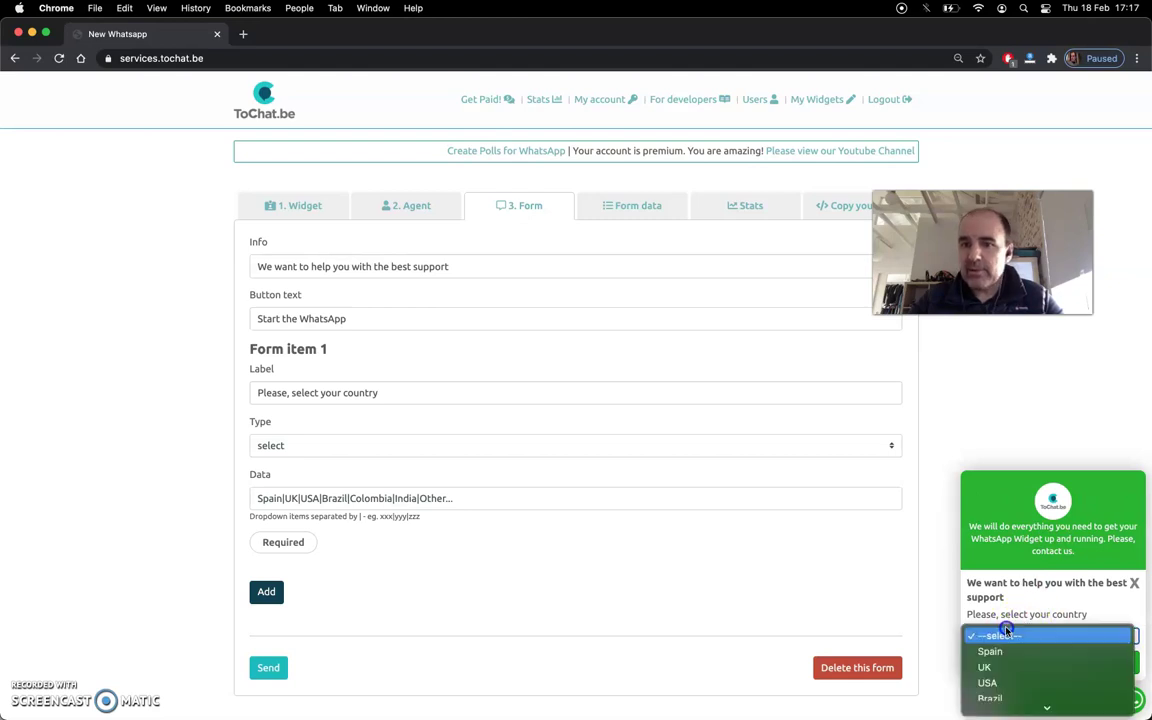
click(1047, 683)
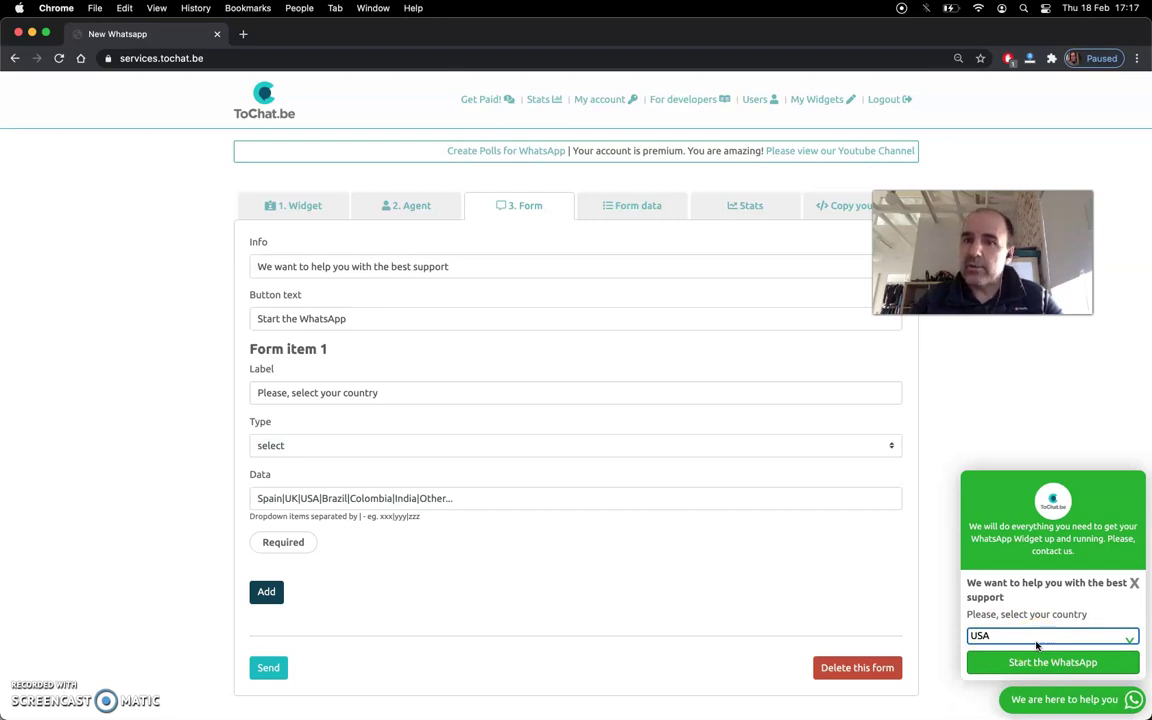
click(1030, 636)
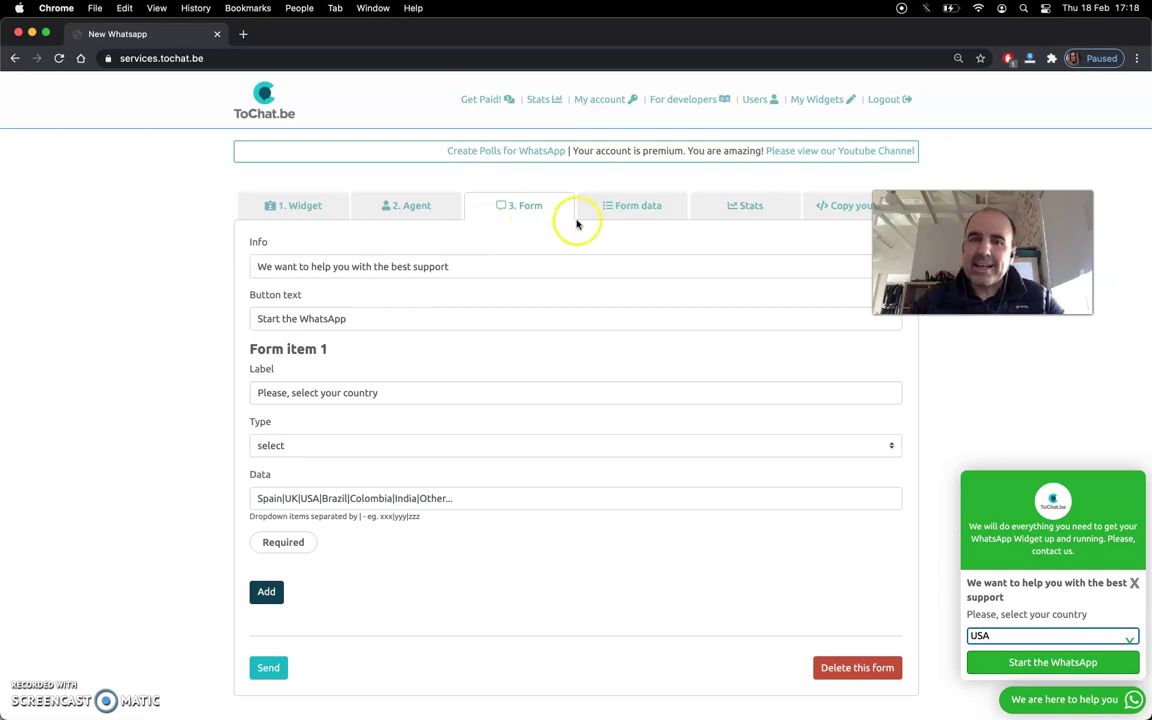
- Review the widget's collected form data and its click statistics, including the last 30 days chart and the referrals list
click(638, 212)
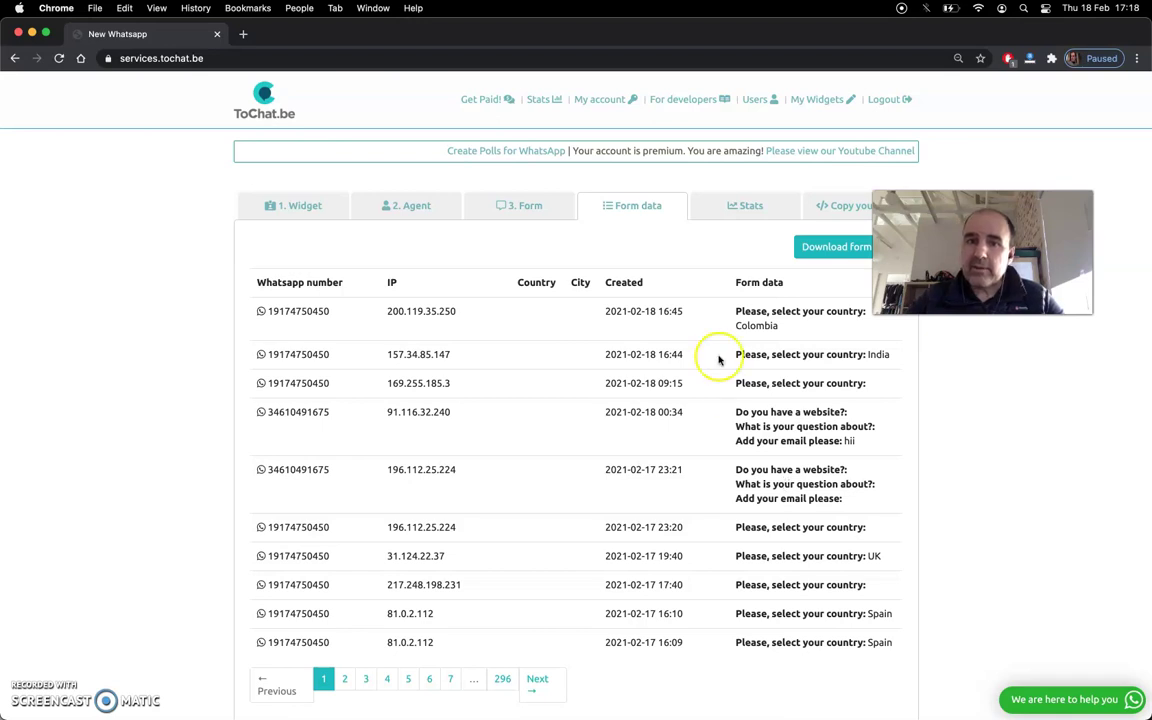
click(742, 208)
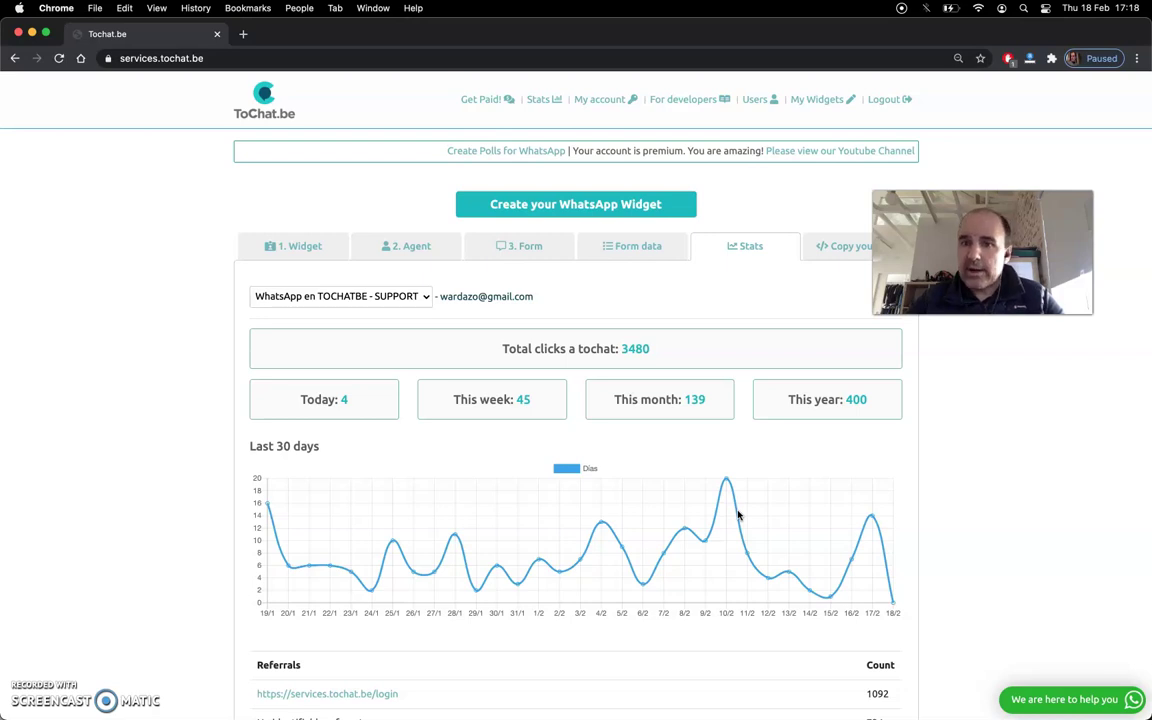
scroll(738, 522, down, 5)
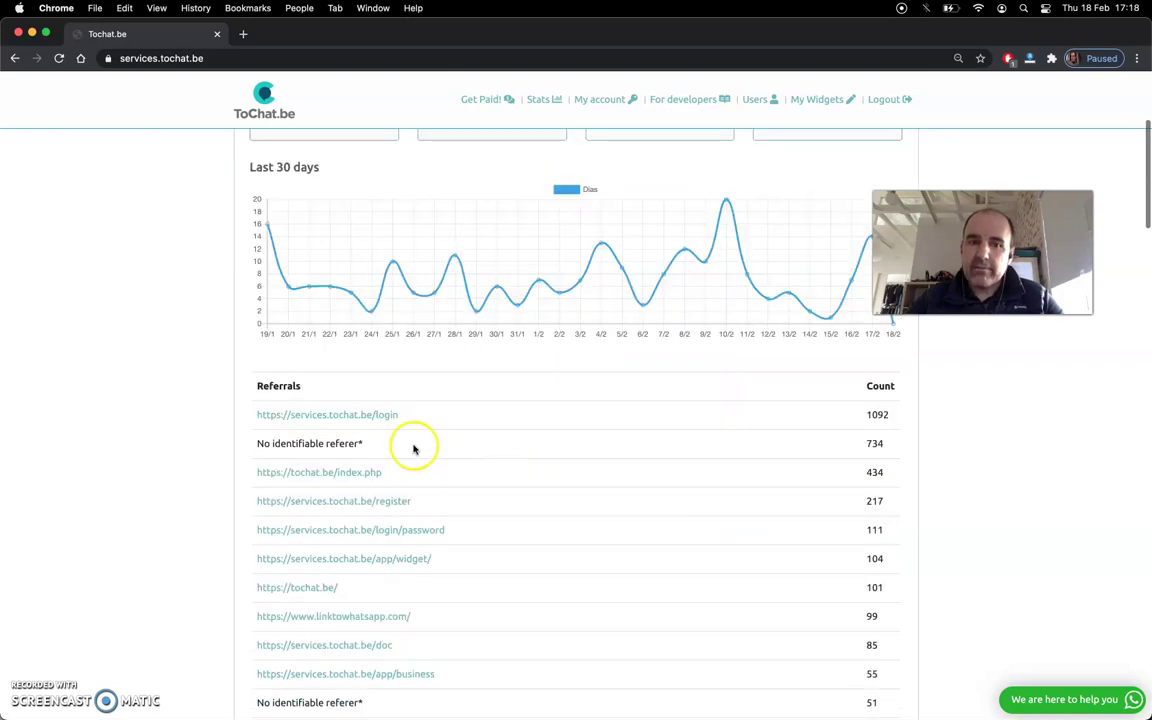
drag(257, 419, 578, 614)
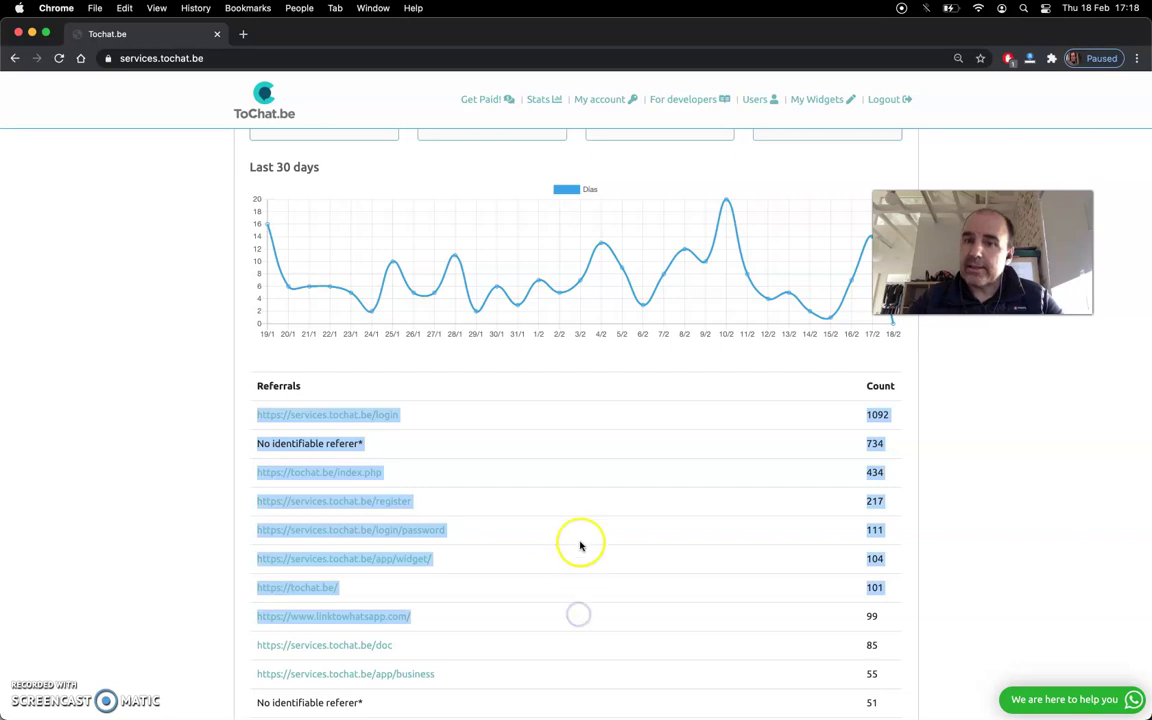
scroll(580, 545, up, 5)
scroll(580, 545, down, 4)
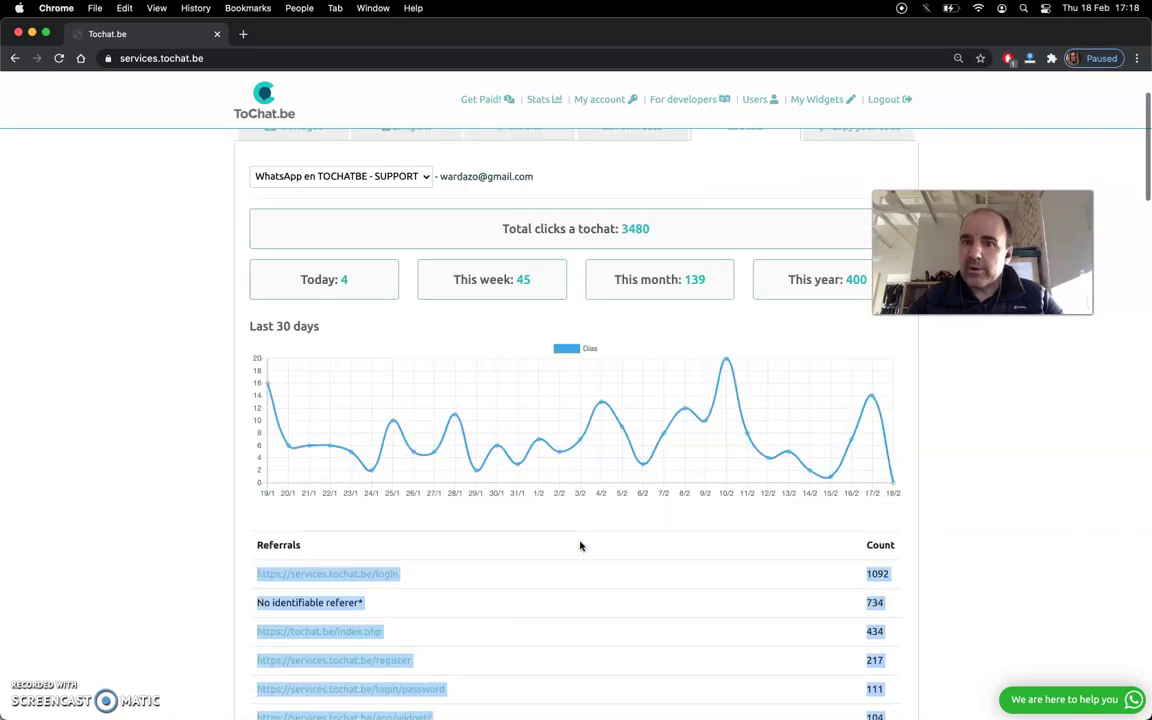
scroll(580, 545, up, 4)
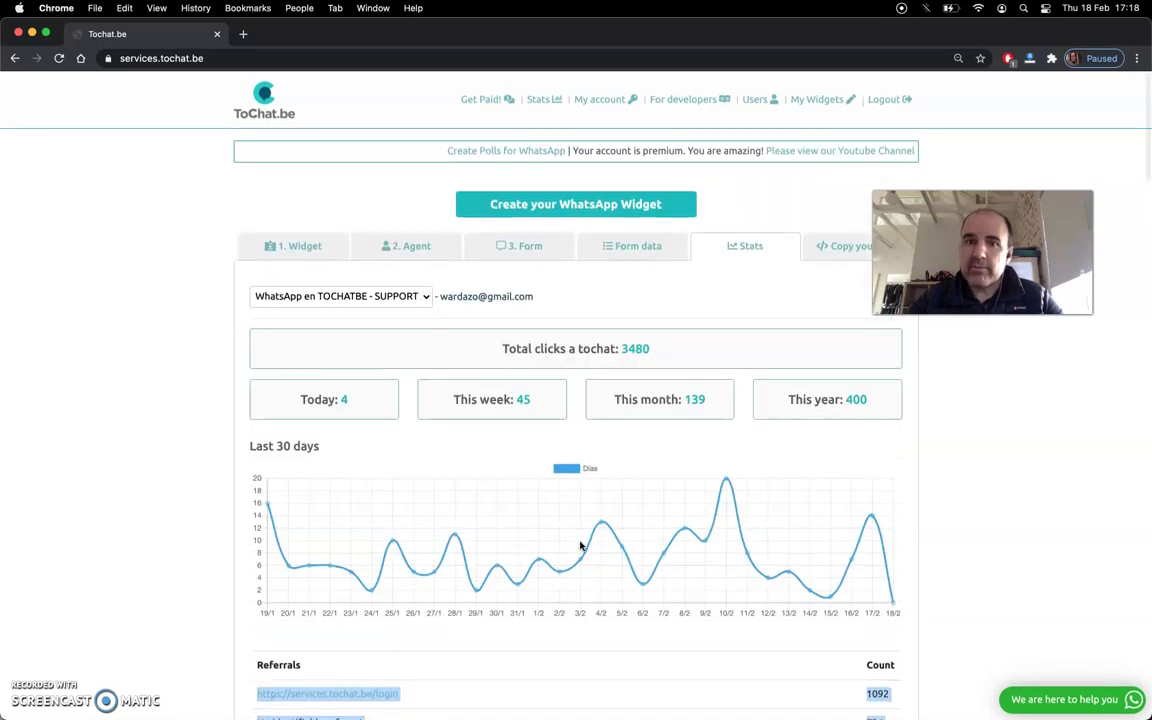
- Open the widget's embed code and select the whole script for copying
click(850, 247)
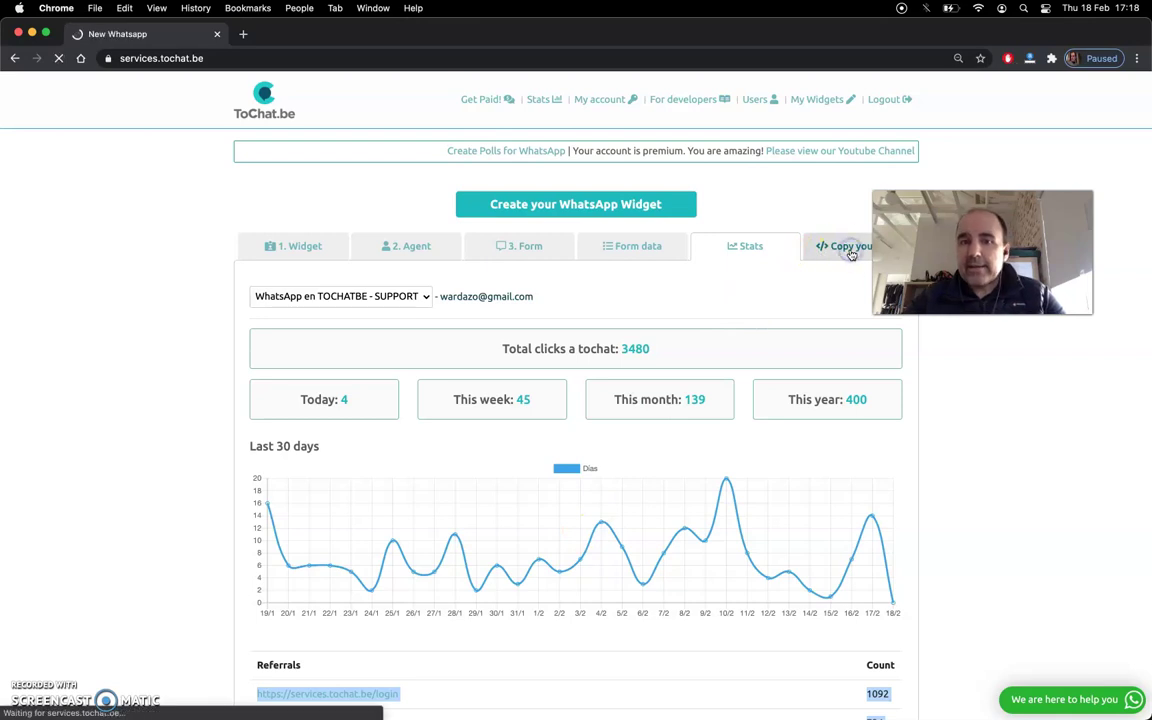
click(736, 314)
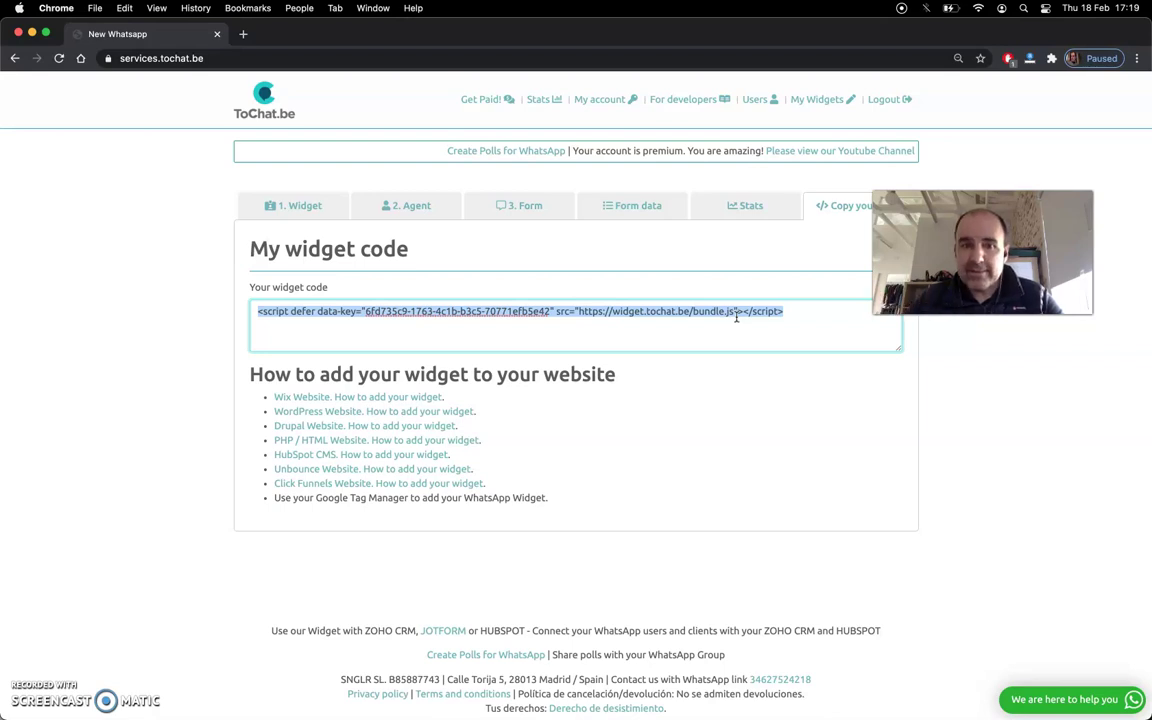
drag(898, 305, 933, 287)
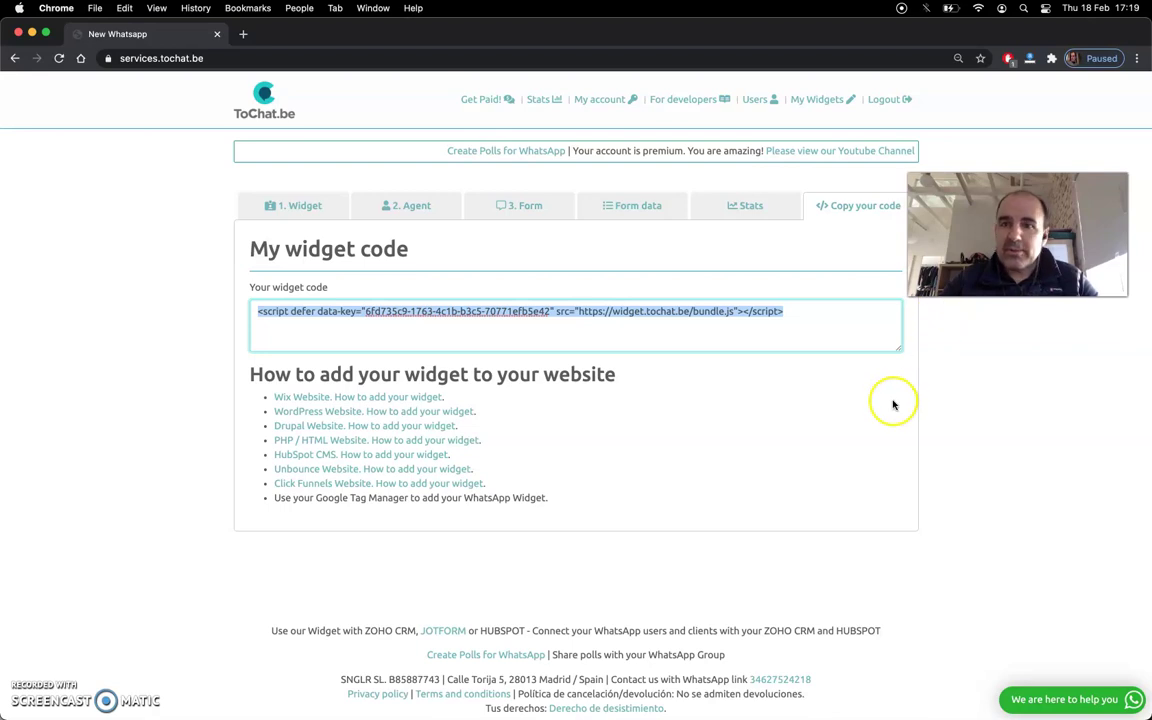